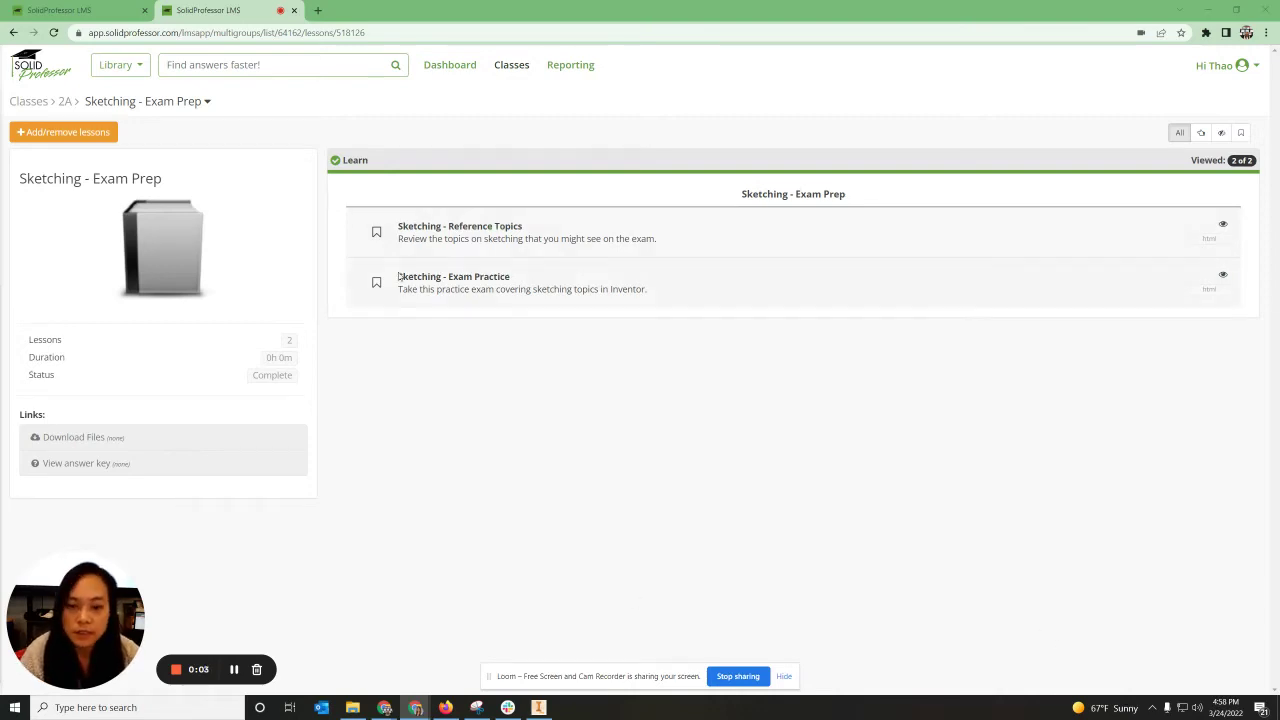
# Open the Sketching - Exam Practice lesson and download its exercise files.
pyautogui.click(450, 288)
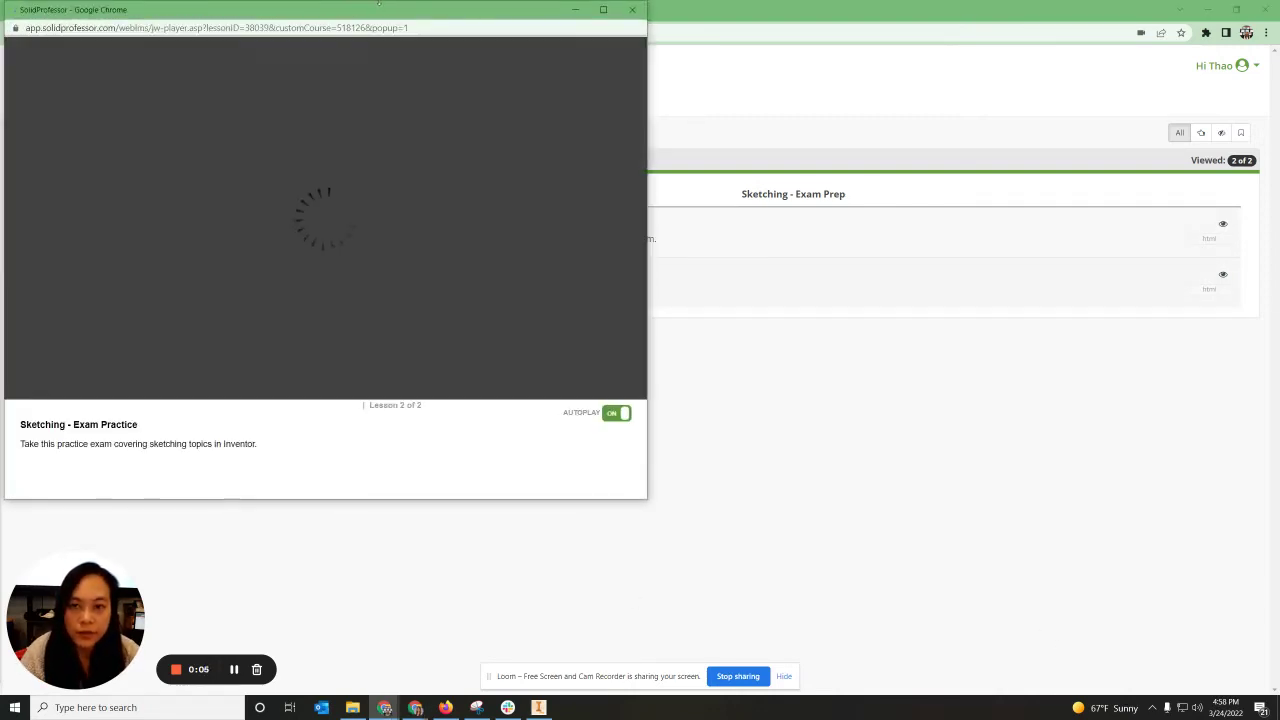
pyautogui.moveTo(402, 15); pyautogui.dragTo(520, 57)
pyautogui.click(443, 262)
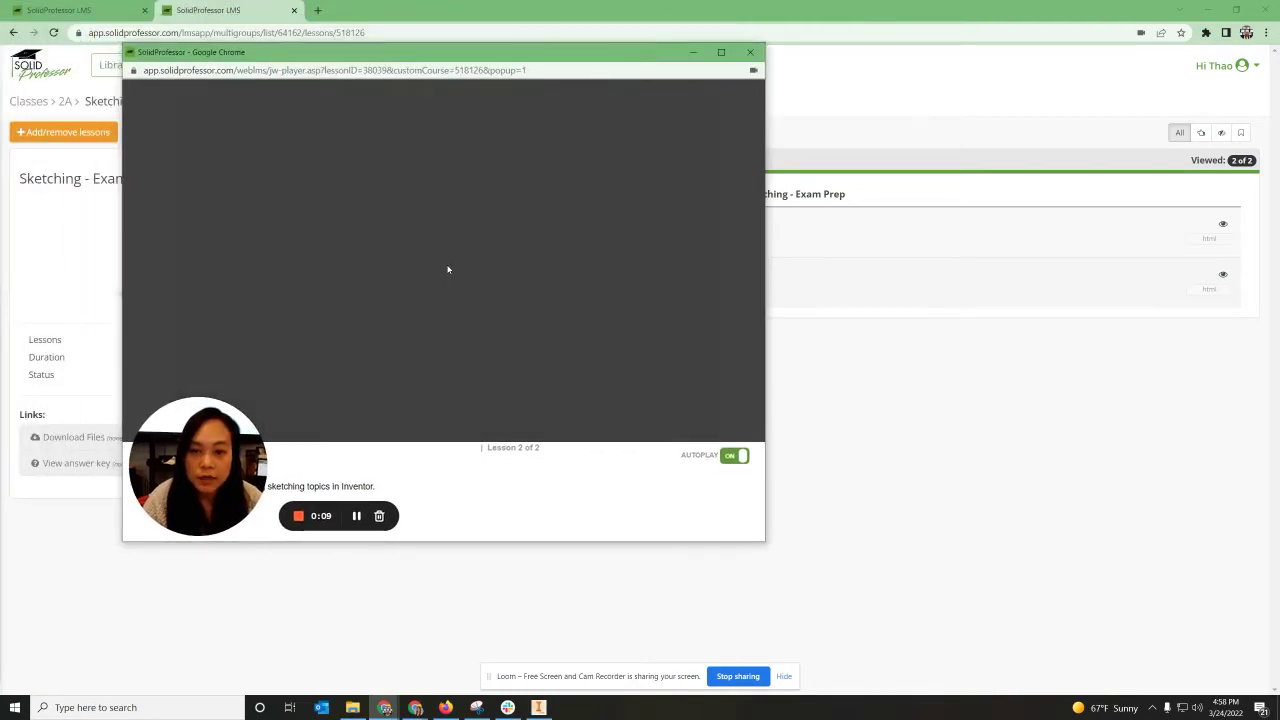
pyautogui.click(347, 389)
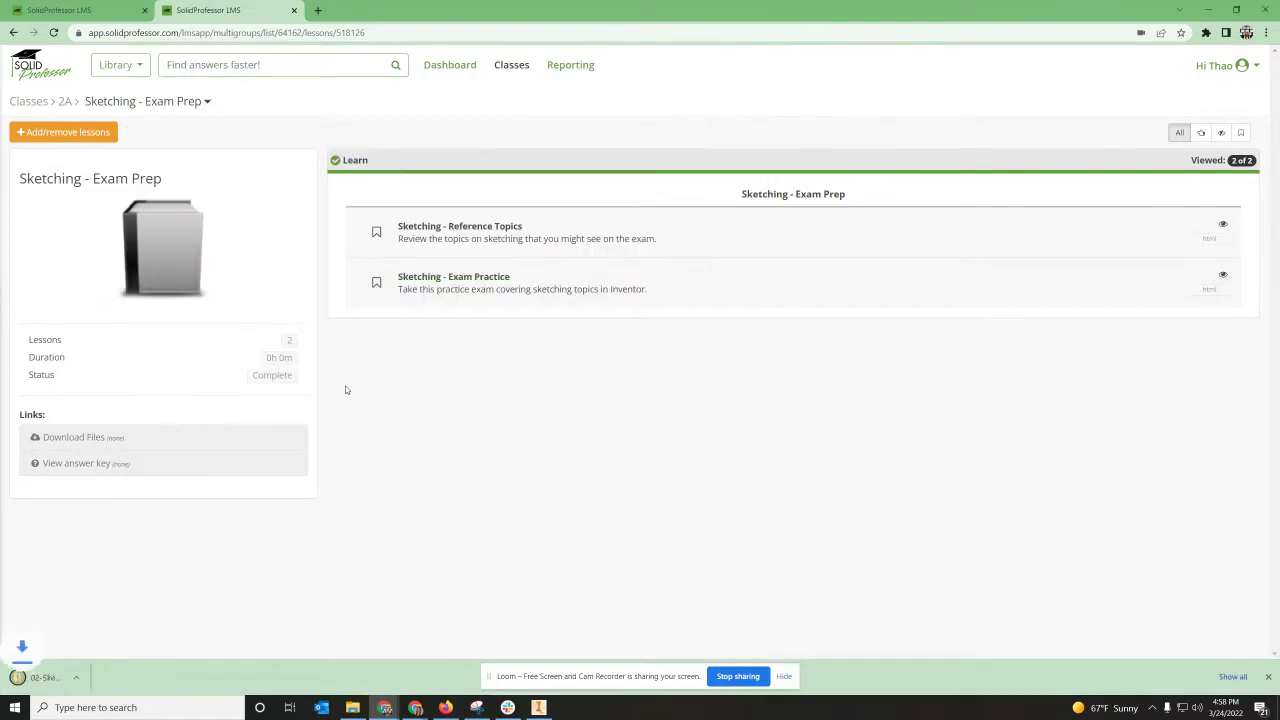
# Open the 02 -Sketching folder in the downloaded archive and copy all of its Inventor part files.
pyautogui.click(88, 680)
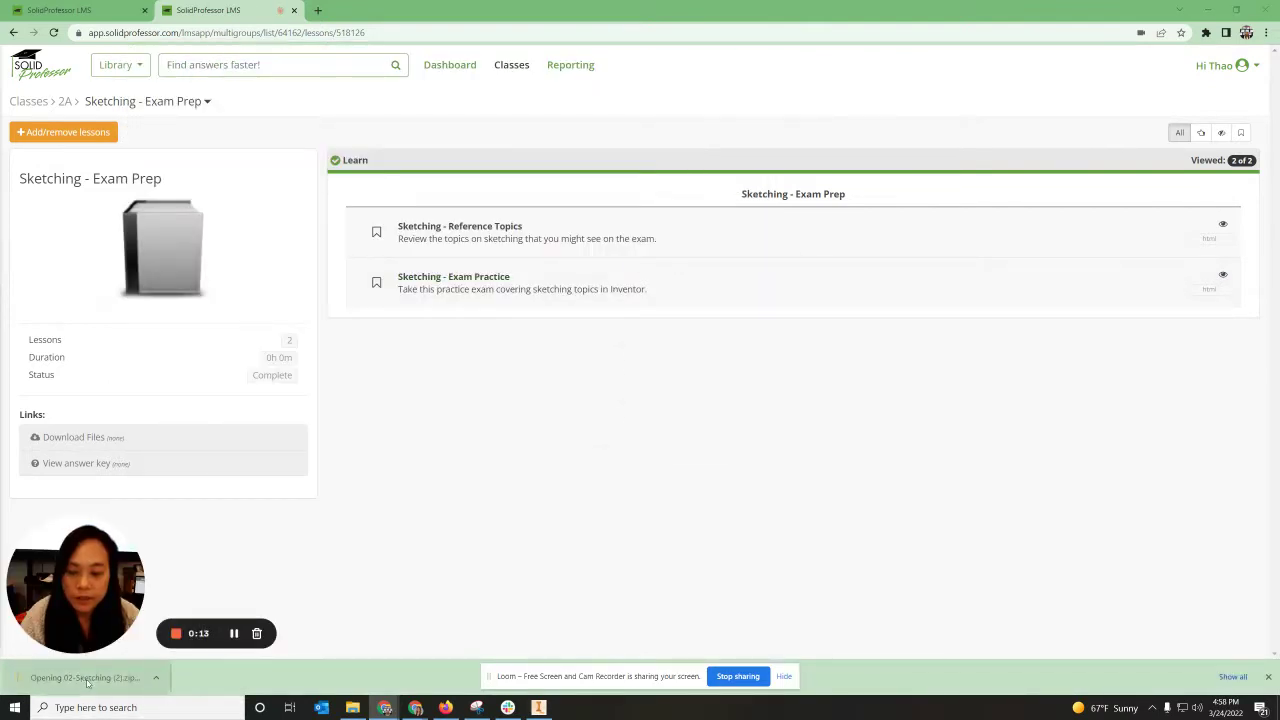
pyautogui.click(801, 328)
pyautogui.doubleClick(801, 328)
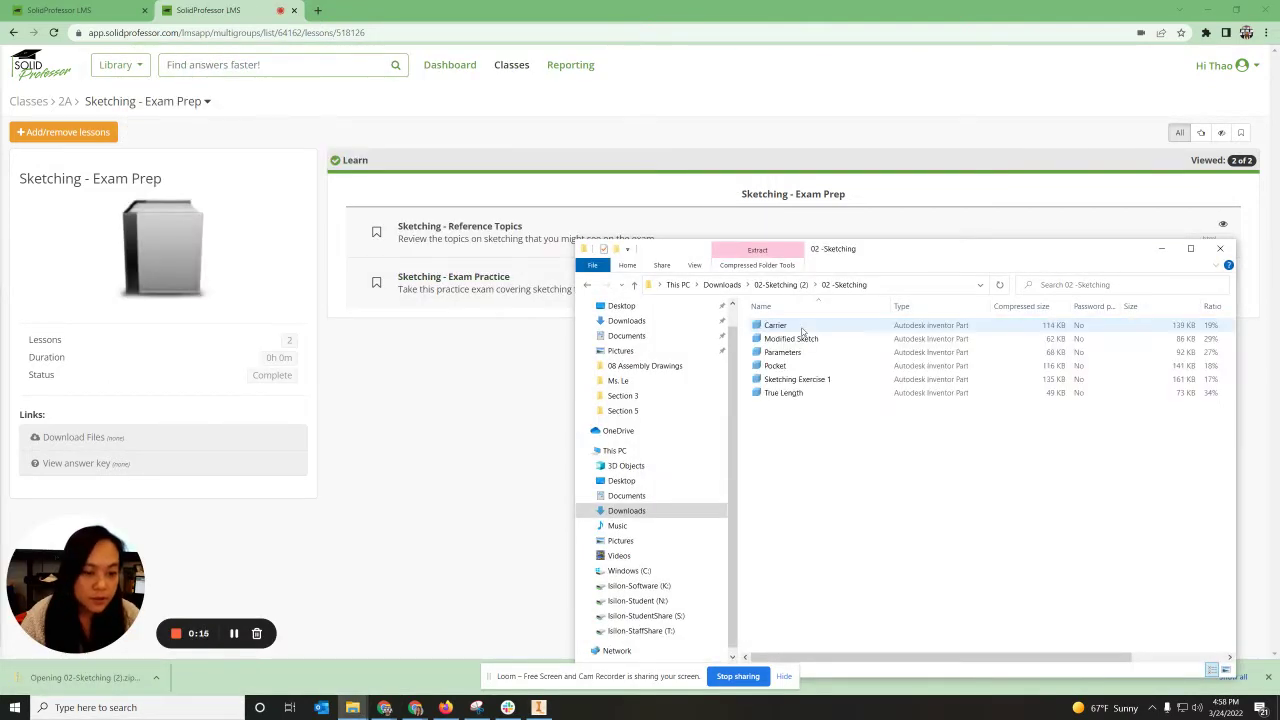
pyautogui.moveTo(780, 434); pyautogui.dragTo(776, 327)
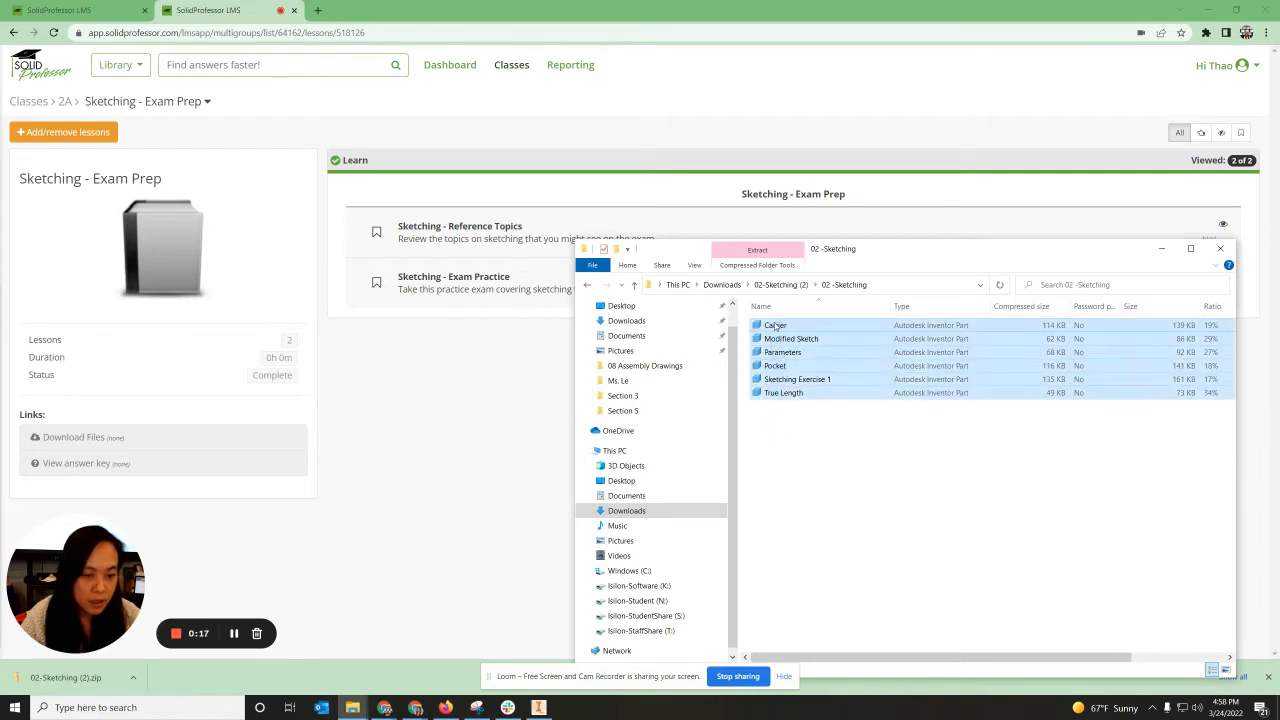
pyautogui.rightClick(776, 333)
pyautogui.click(808, 375)
pyautogui.click(810, 463)
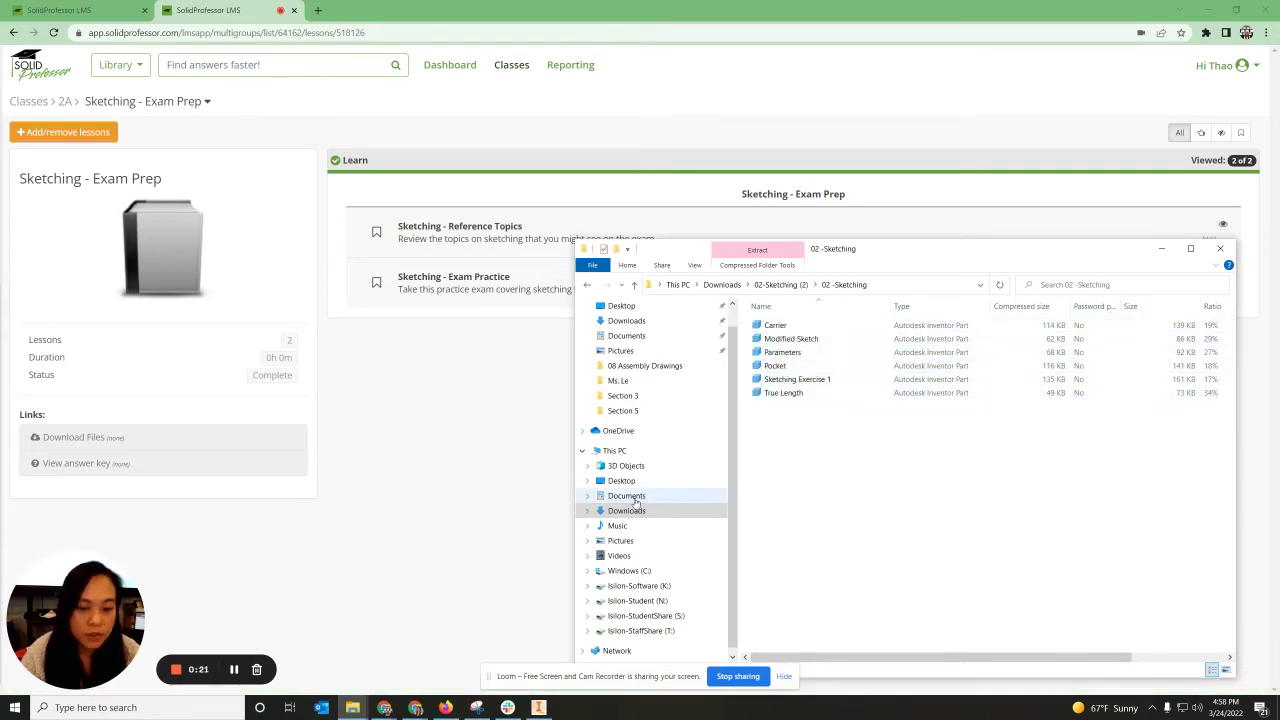
# Go to the Documents folder as the location for the exercise part files and reposition its window.
pyautogui.click(626, 496)
pyautogui.rightClick(787, 559)
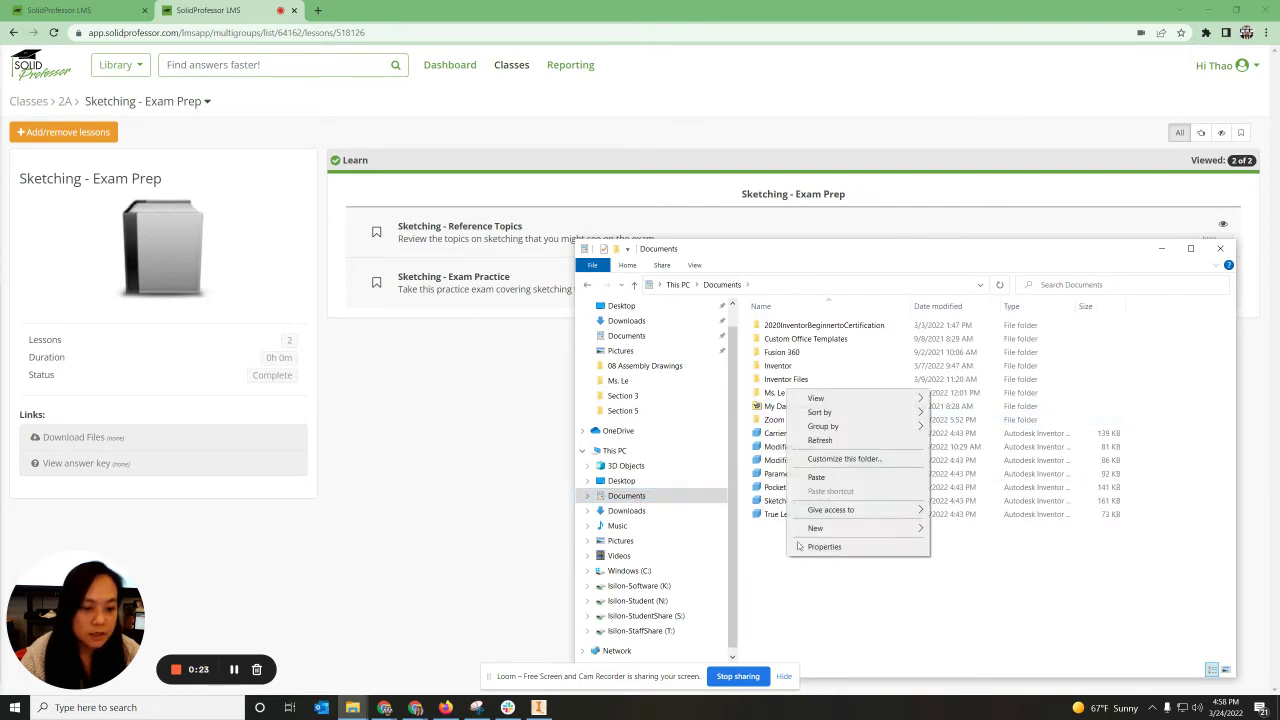
pyautogui.click(824, 607)
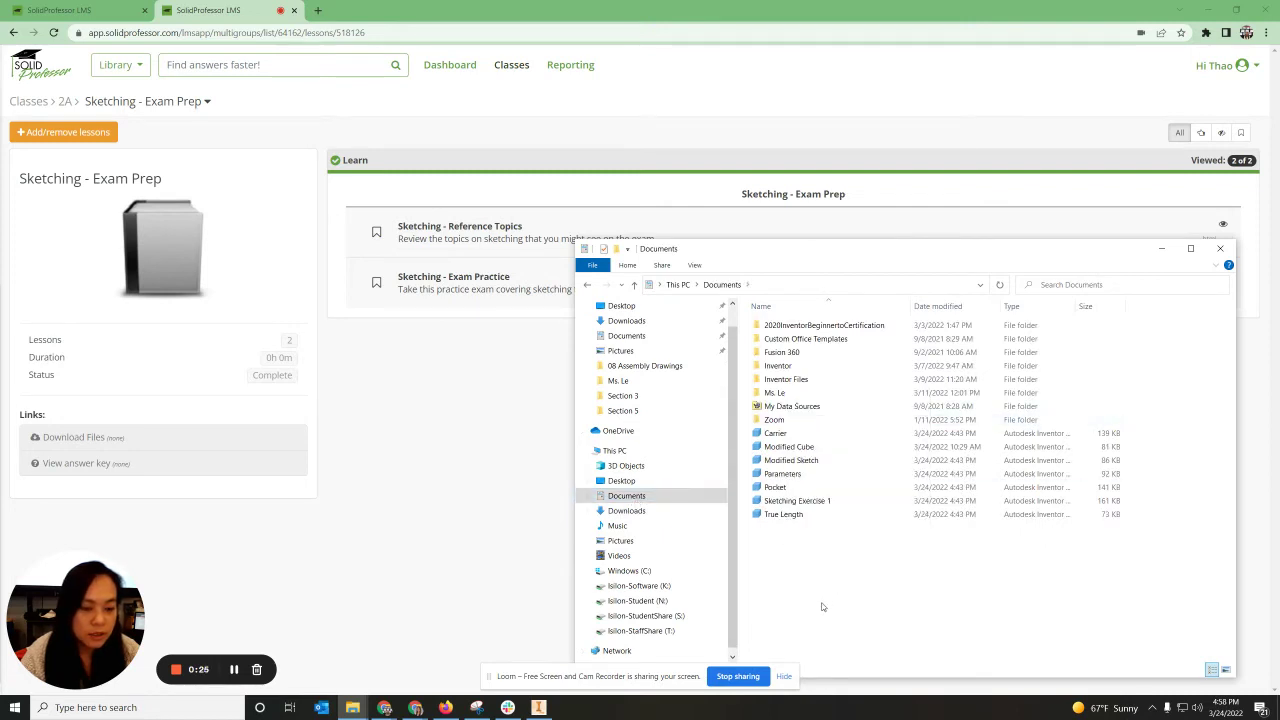
pyautogui.moveTo(830, 257); pyautogui.dragTo(879, 229)
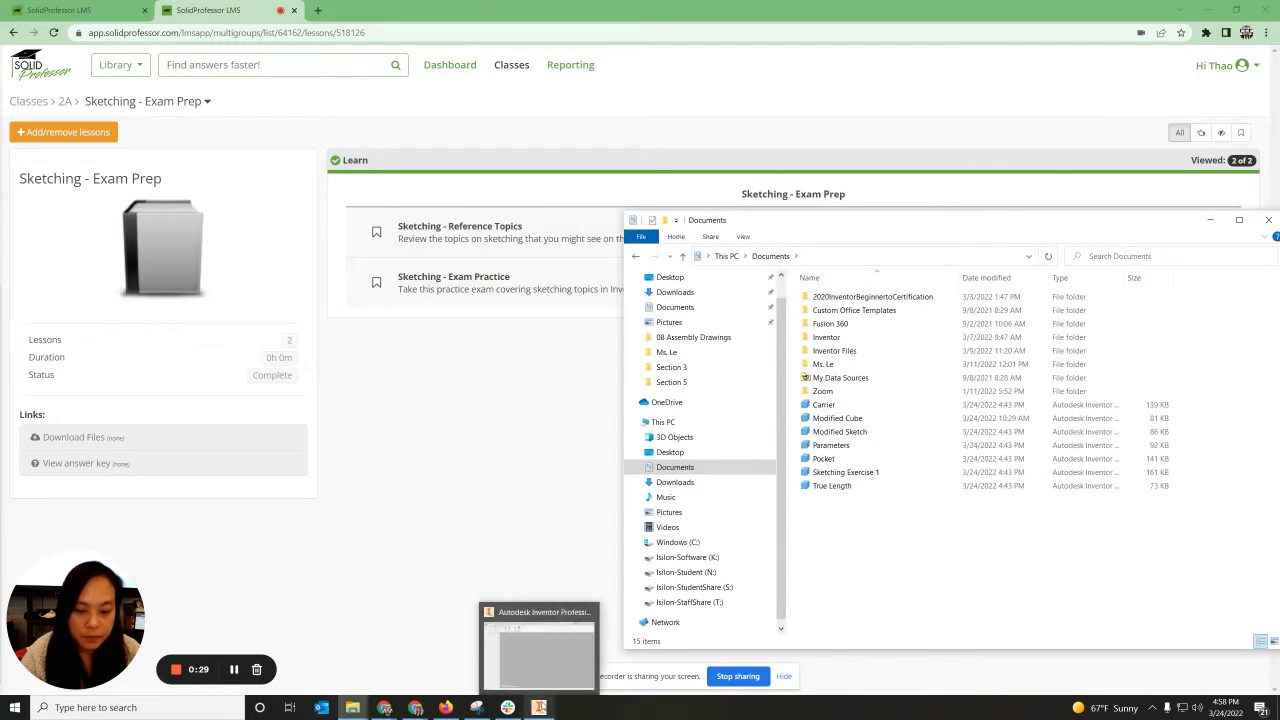
# Switch to Autodesk Inventor and bring the Sketching - Exam Practice window in front of it.
pyautogui.click(539, 707)
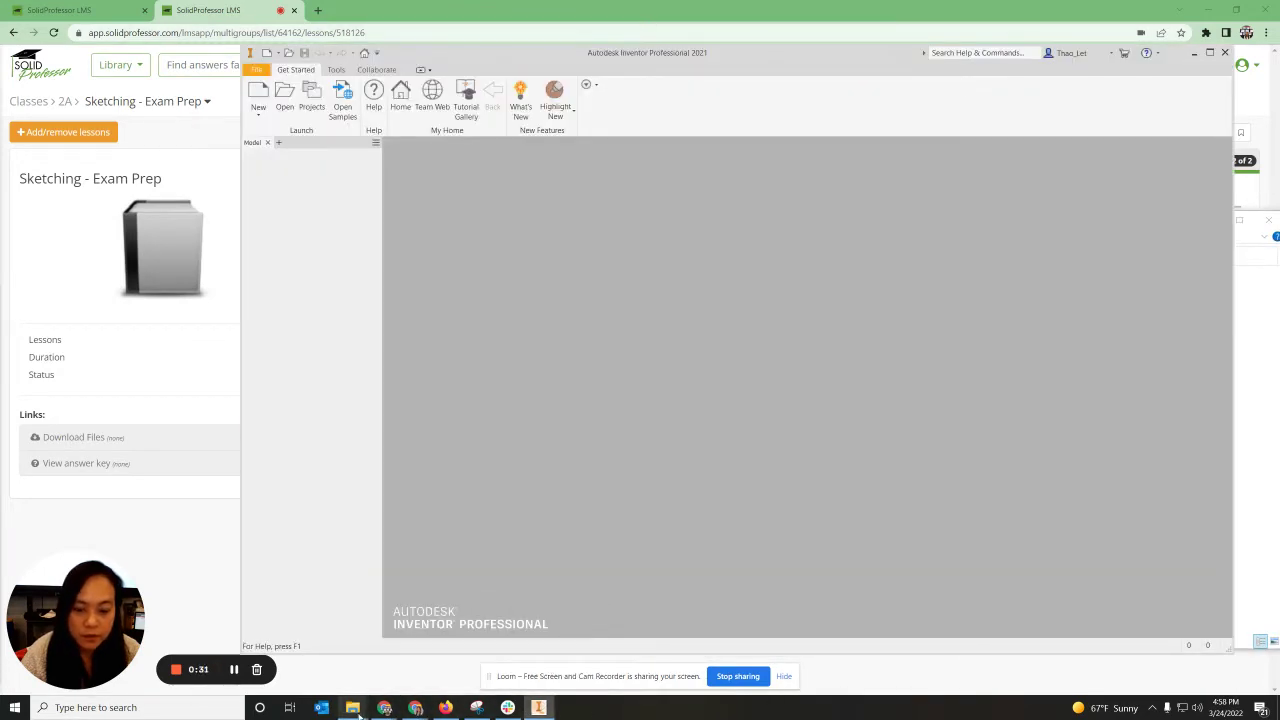
pyautogui.moveTo(378, 712)
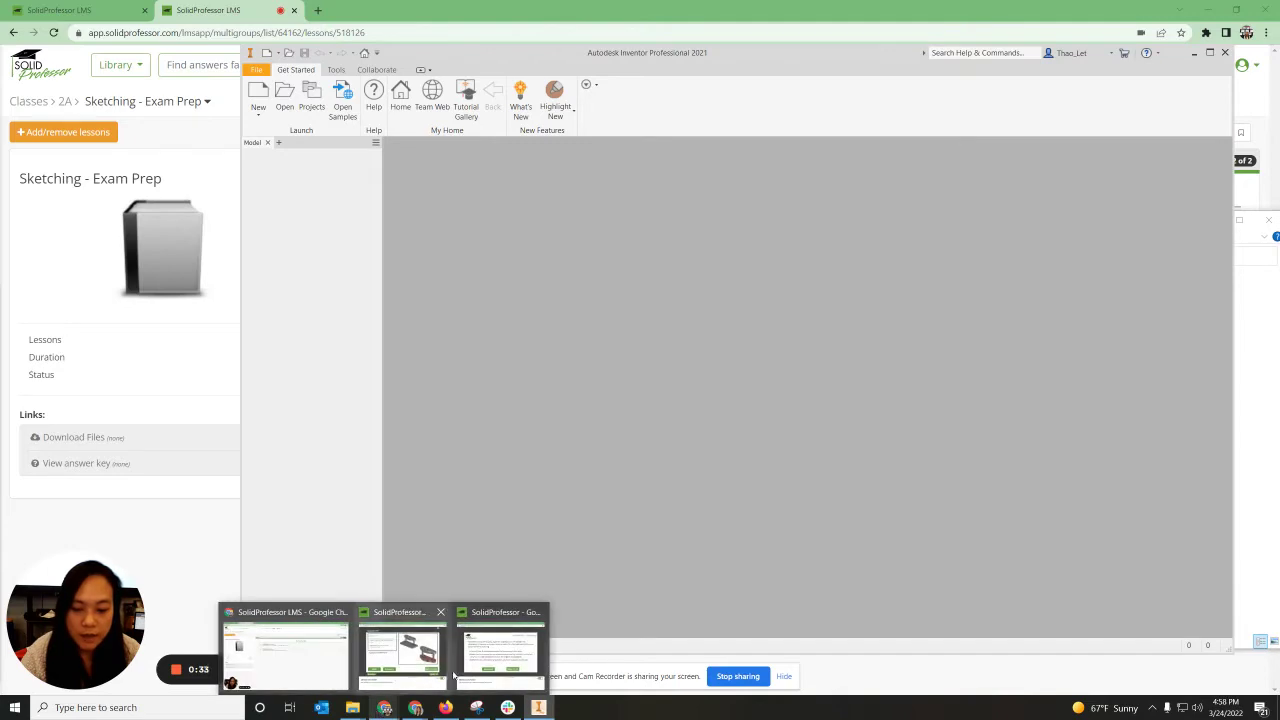
pyautogui.click(500, 655)
pyautogui.moveTo(510, 57); pyautogui.dragTo(405, 55)
# Start the practice exam in a smaller window and go on to question 2.
pyautogui.click(430, 388)
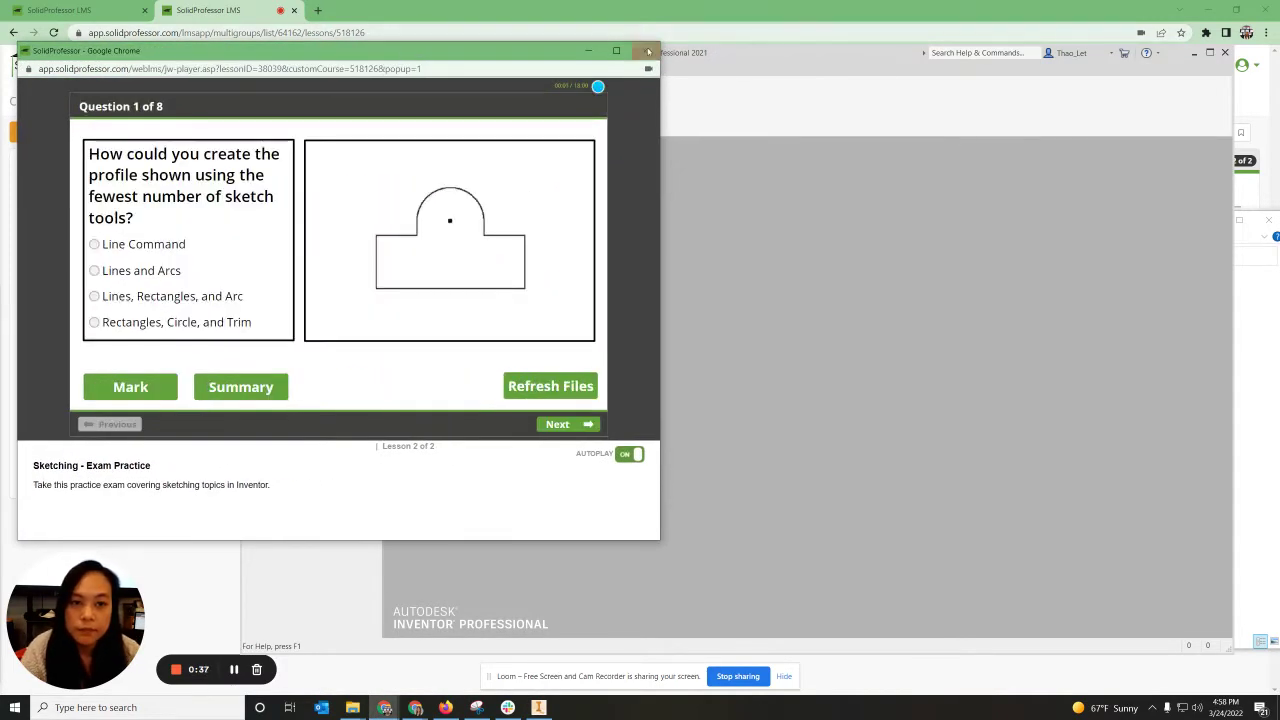
pyautogui.moveTo(659, 43); pyautogui.dragTo(395, 99)
pyautogui.click(342, 400)
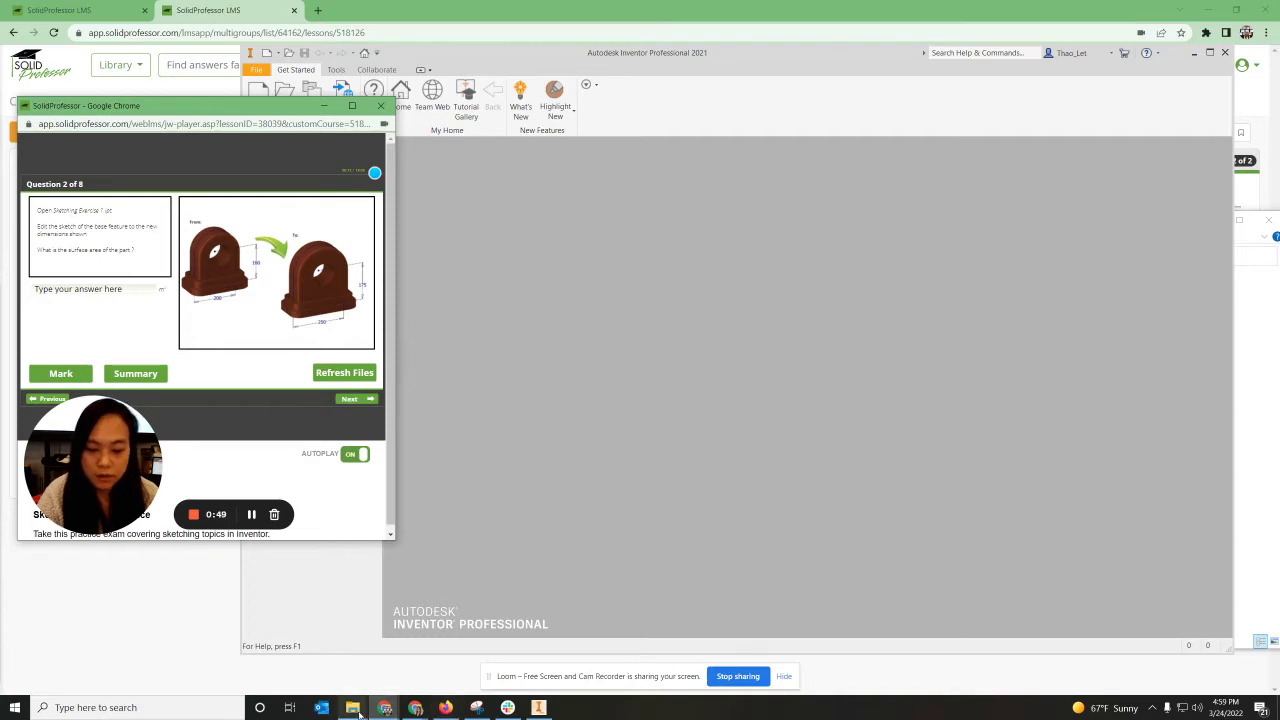
# Open the Sketching Exercise 1 part from the Documents folder in Inventor.
pyautogui.moveTo(352, 707)
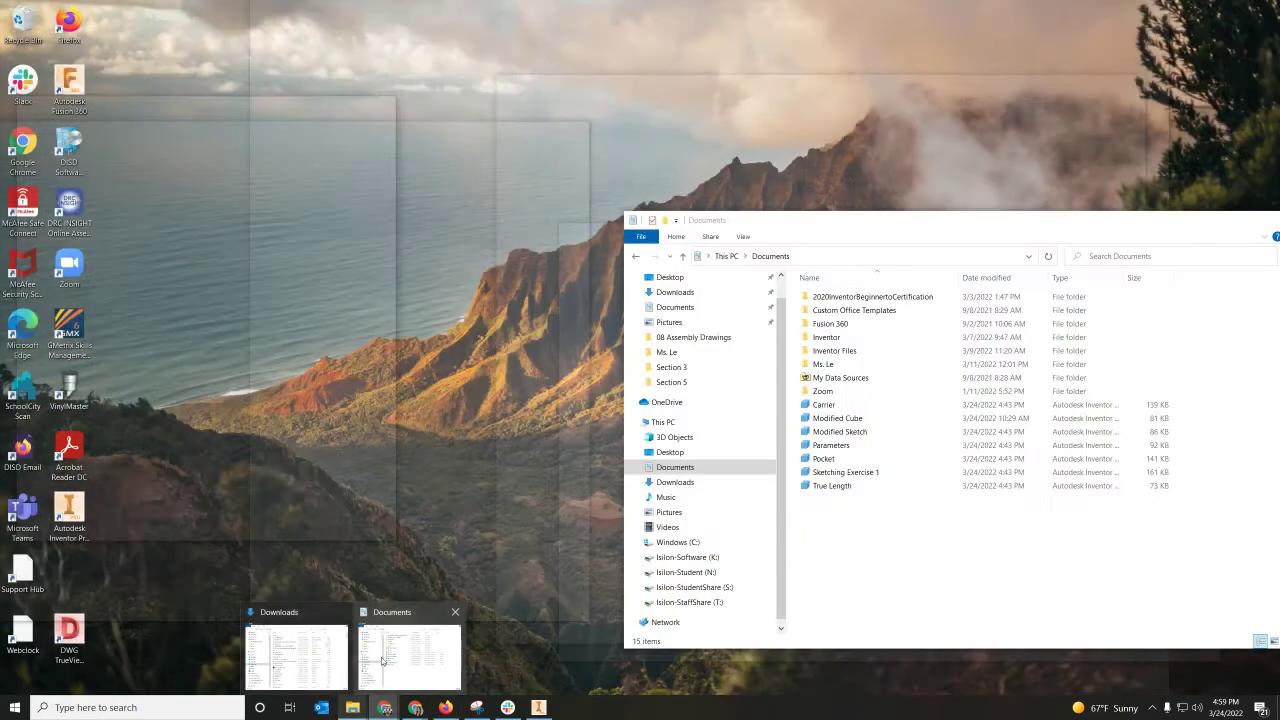
pyautogui.click(381, 660)
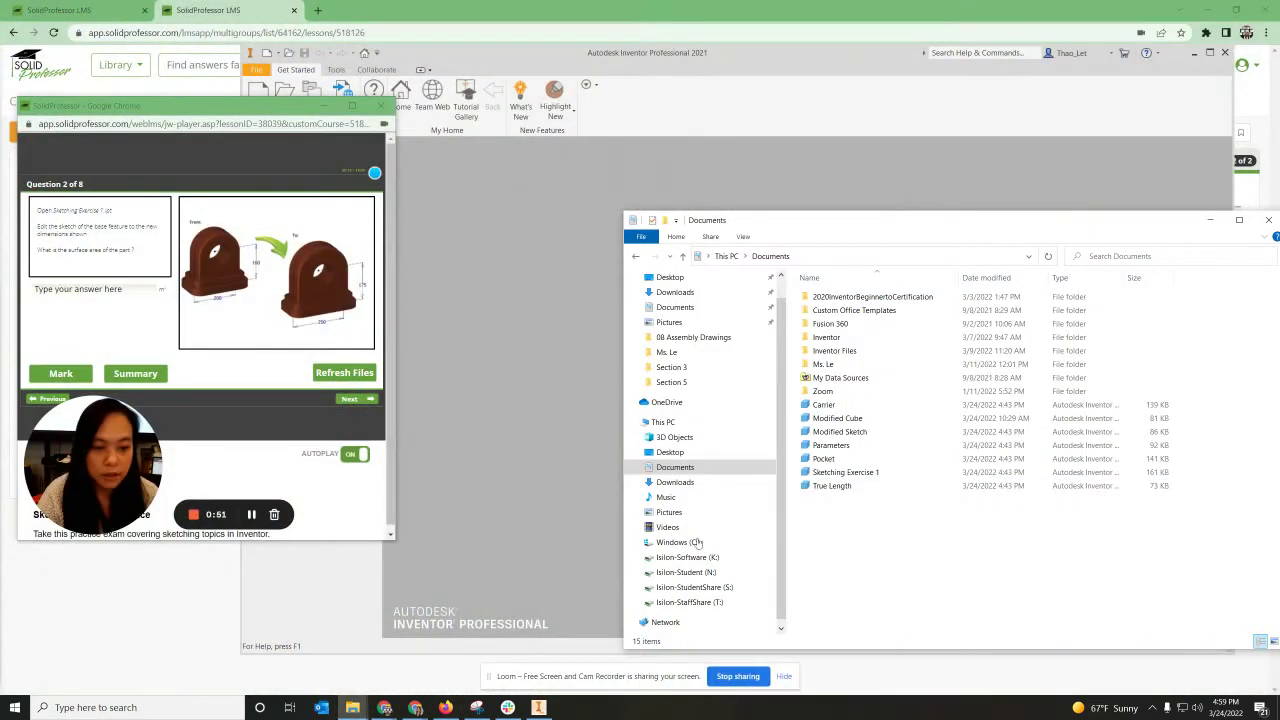
pyautogui.click(843, 475)
pyautogui.doubleClick(843, 476)
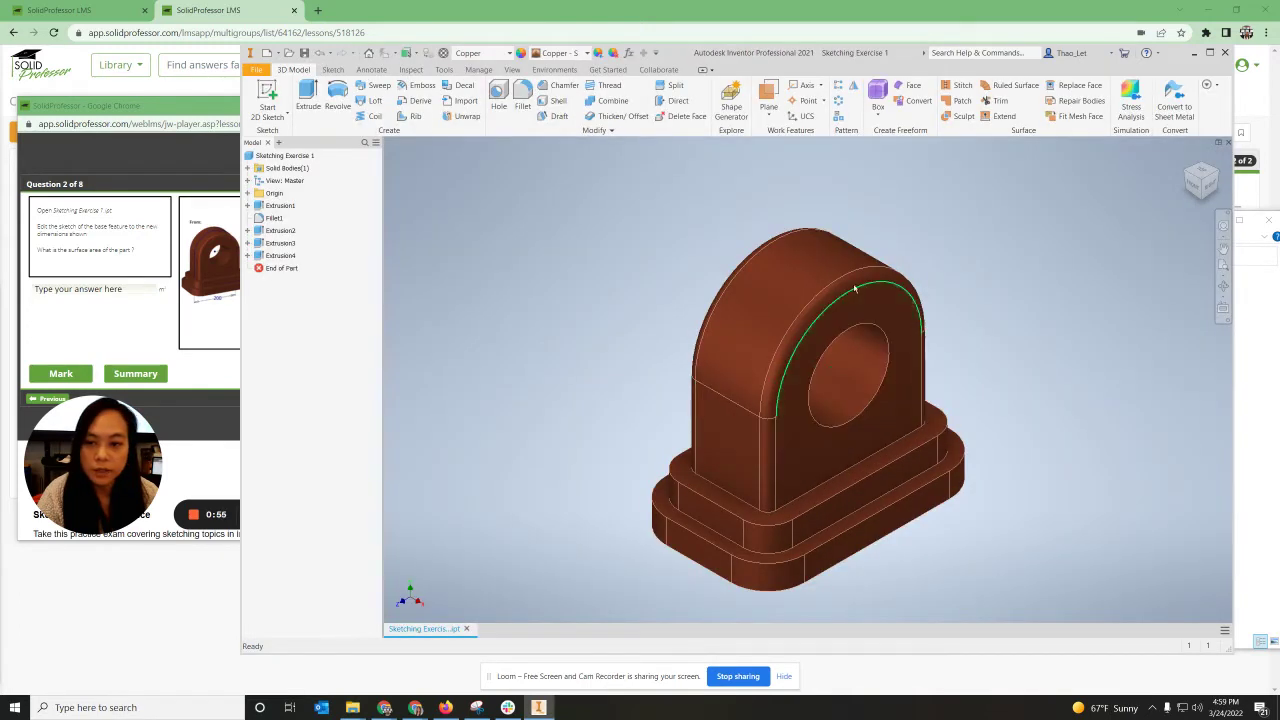
# Check the dimensions requested in question 2 and open Sketch1 of the base feature Extrusion1 for editing.
pyautogui.click(146, 339)
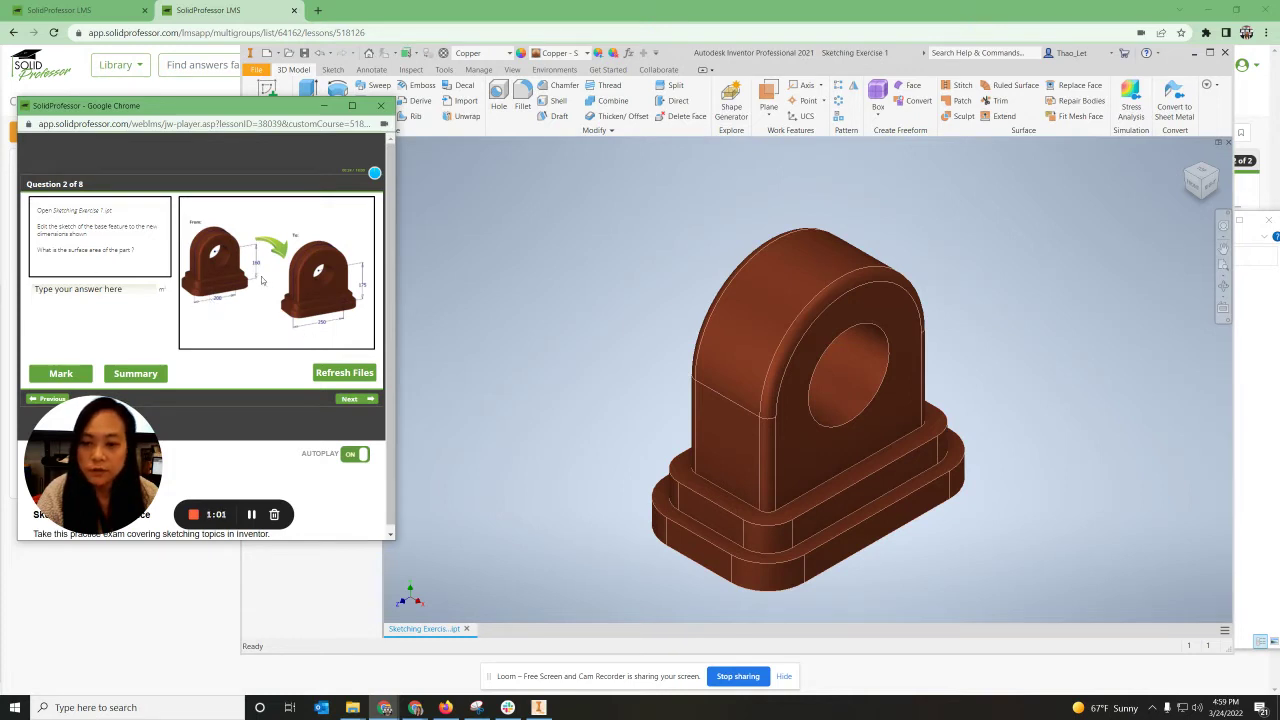
pyautogui.click(426, 277)
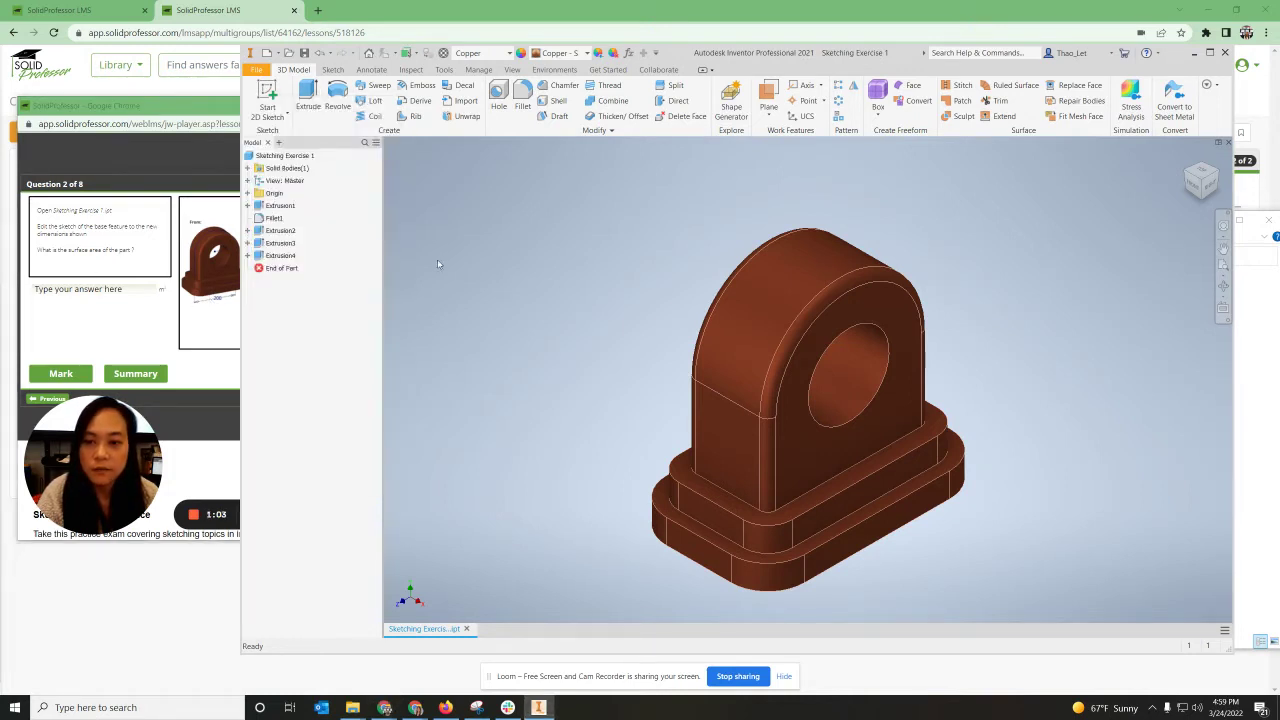
pyautogui.click(247, 205)
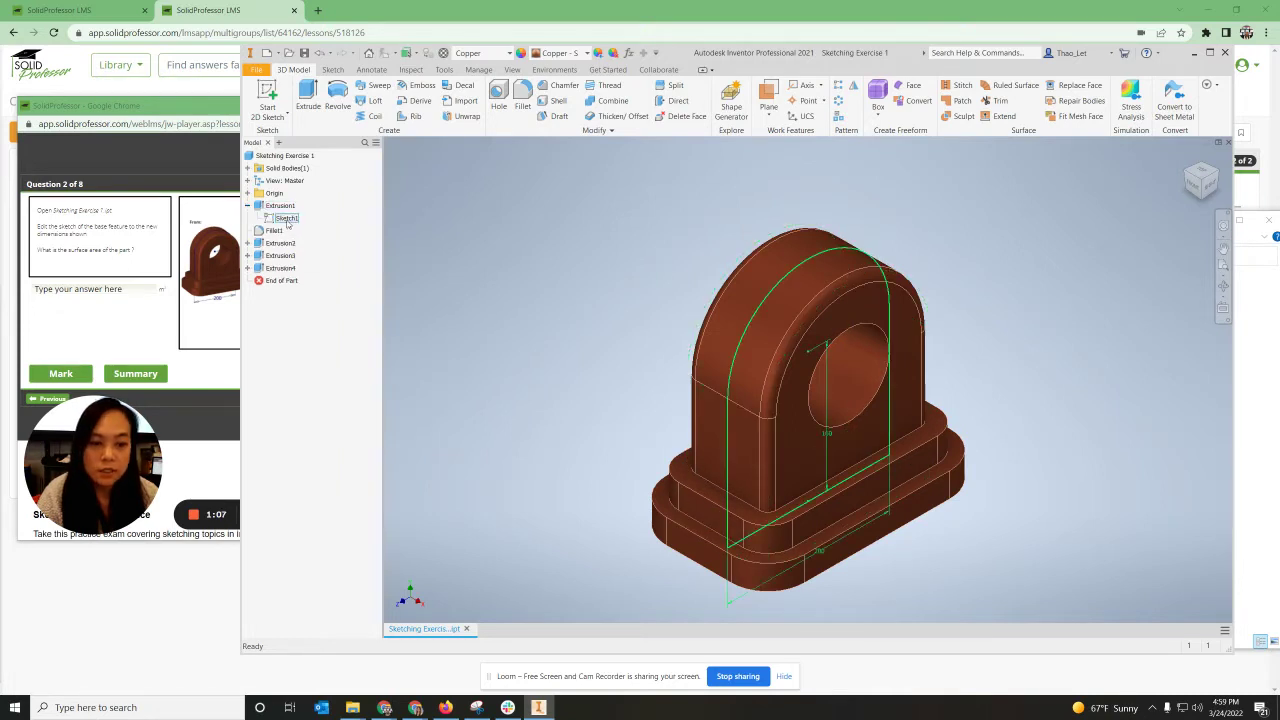
pyautogui.doubleClick(287, 220)
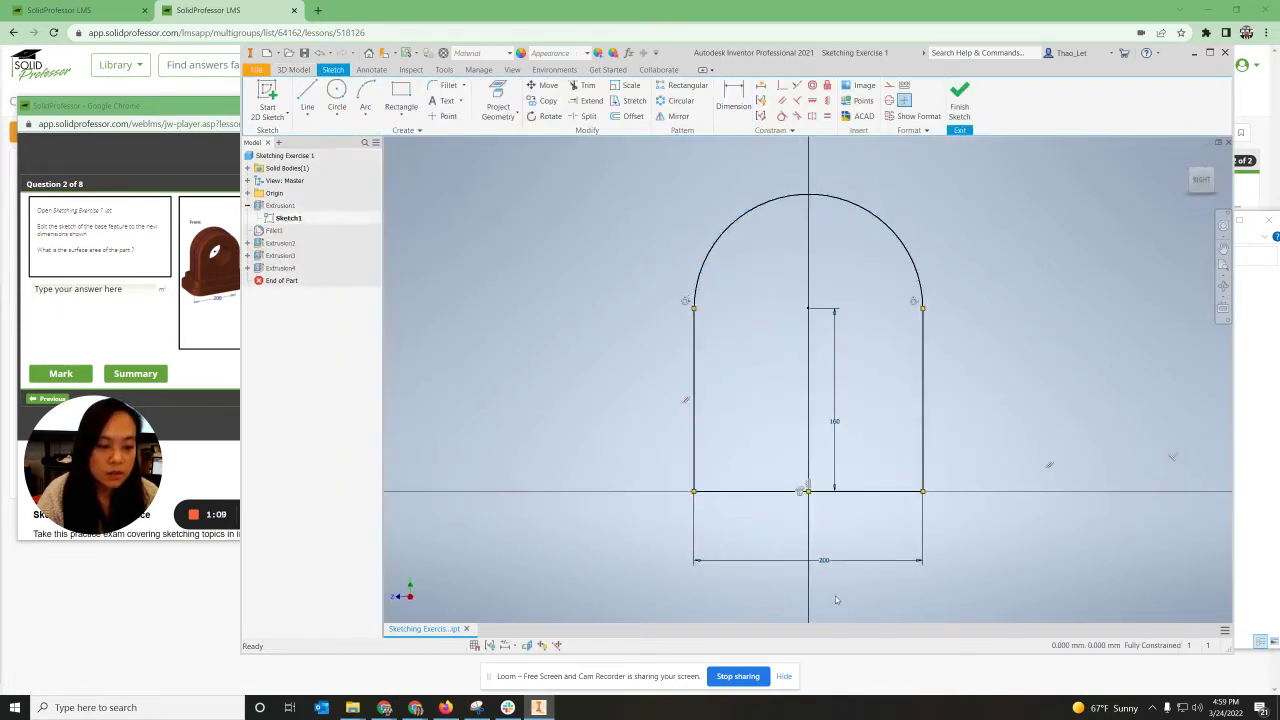
pyautogui.doubleClick(826, 561)
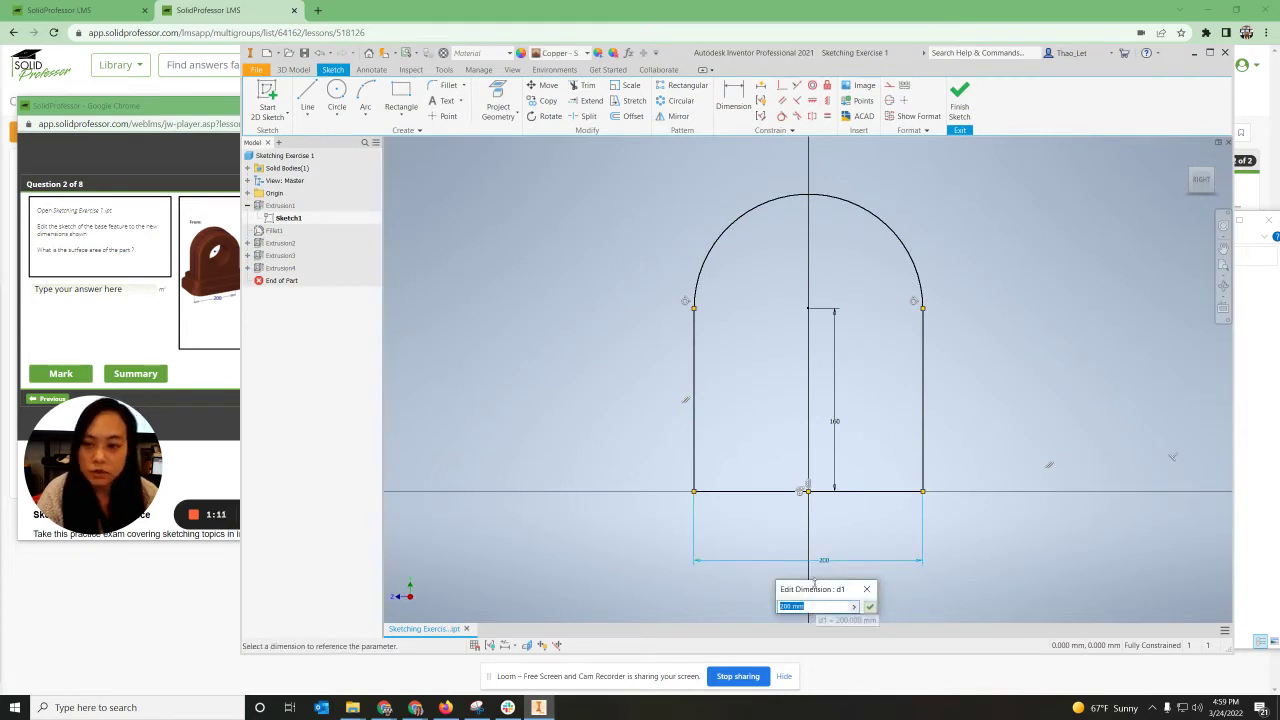
pyautogui.write('150')
pyautogui.press('Return')
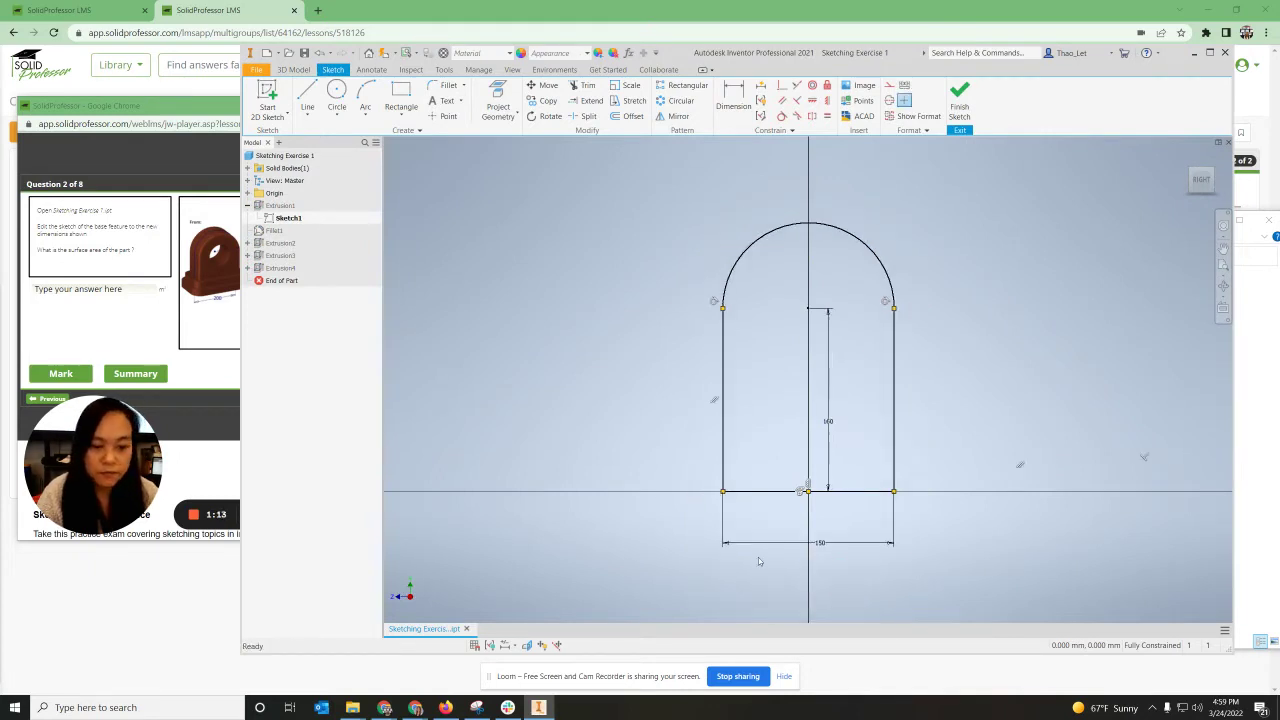
# Set the width of the base sketch profile to 250 mm.
pyautogui.doubleClick(826, 545)
pyautogui.write('250')
pyautogui.press('Return')
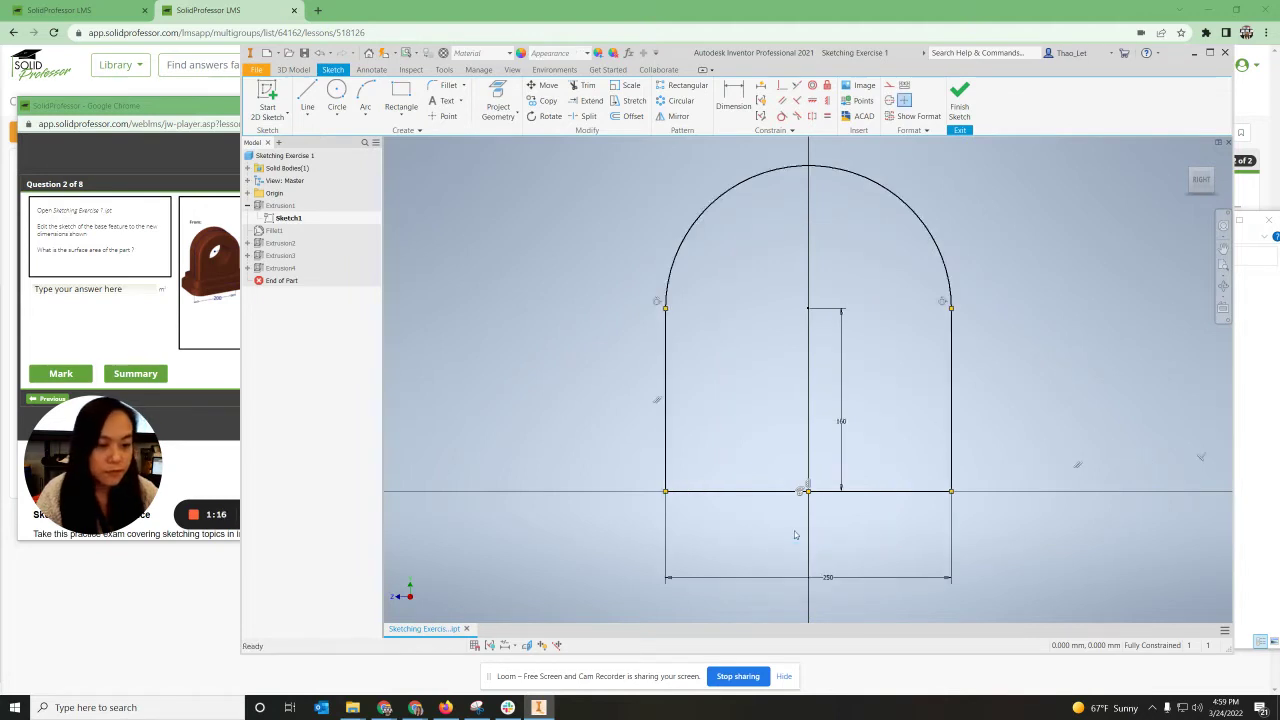
# Set the height from the base line to the arc centre to 175 mm and finish the sketch.
pyautogui.click(205, 357)
pyautogui.doubleClick(841, 421)
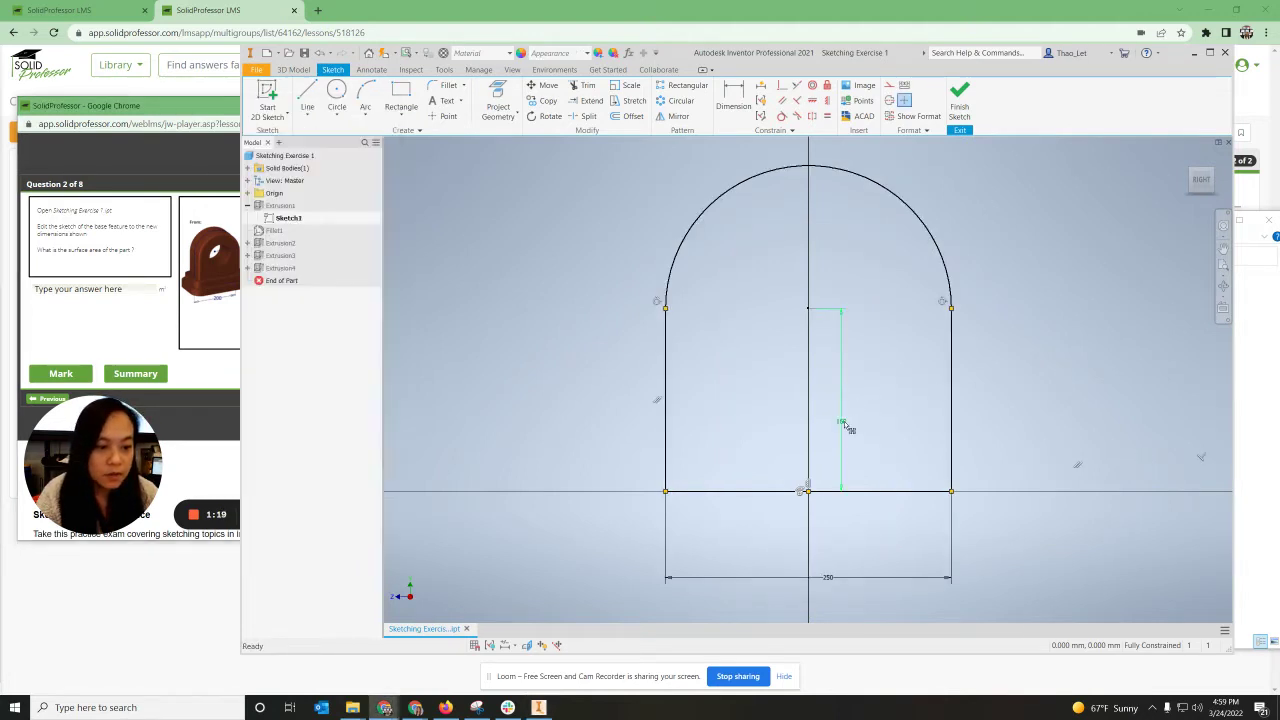
pyautogui.write('175')
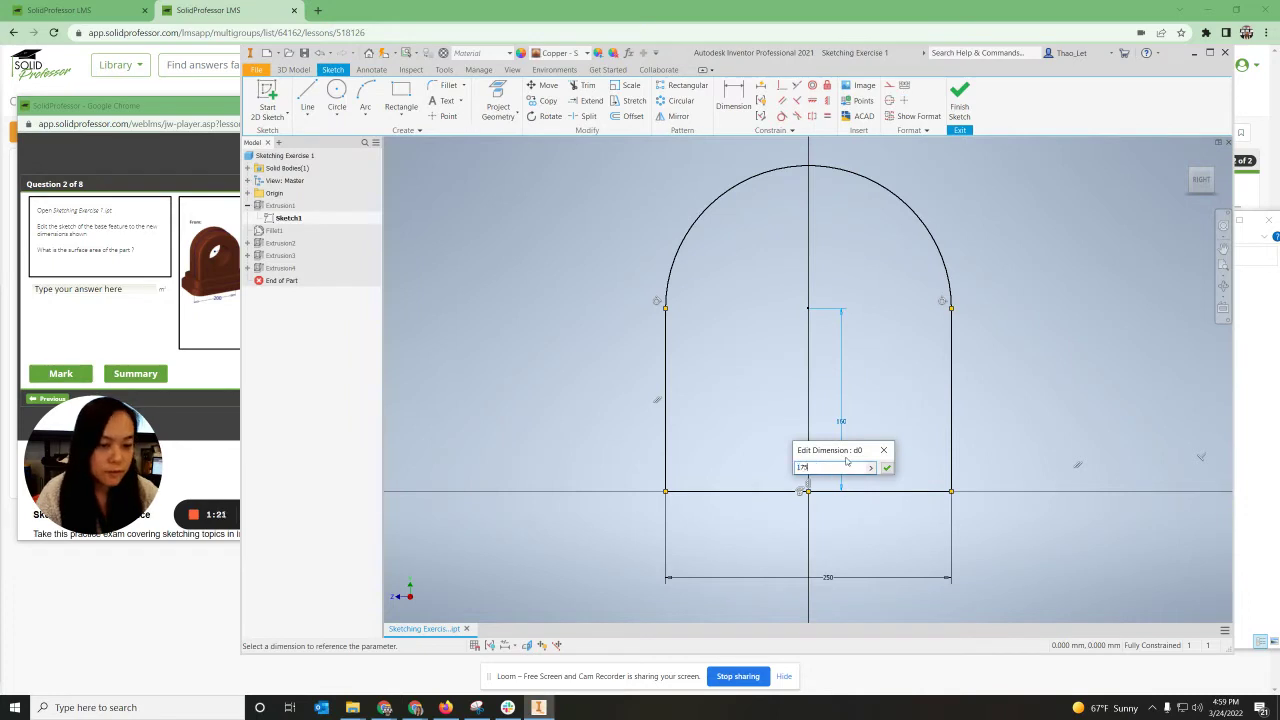
pyautogui.press('Return')
pyautogui.click(959, 95)
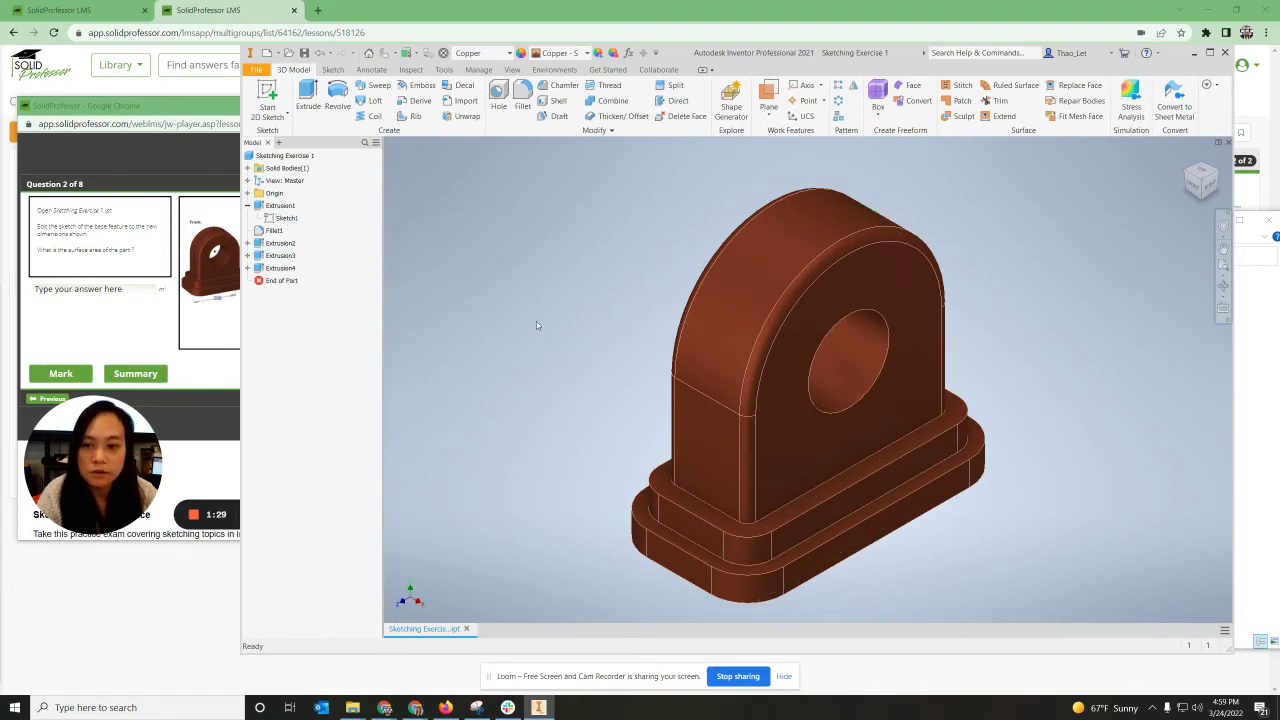
# Open the iProperties of Sketching Exercise 1 and update the physical properties to read the part's surface area.
pyautogui.rightClick(284, 158)
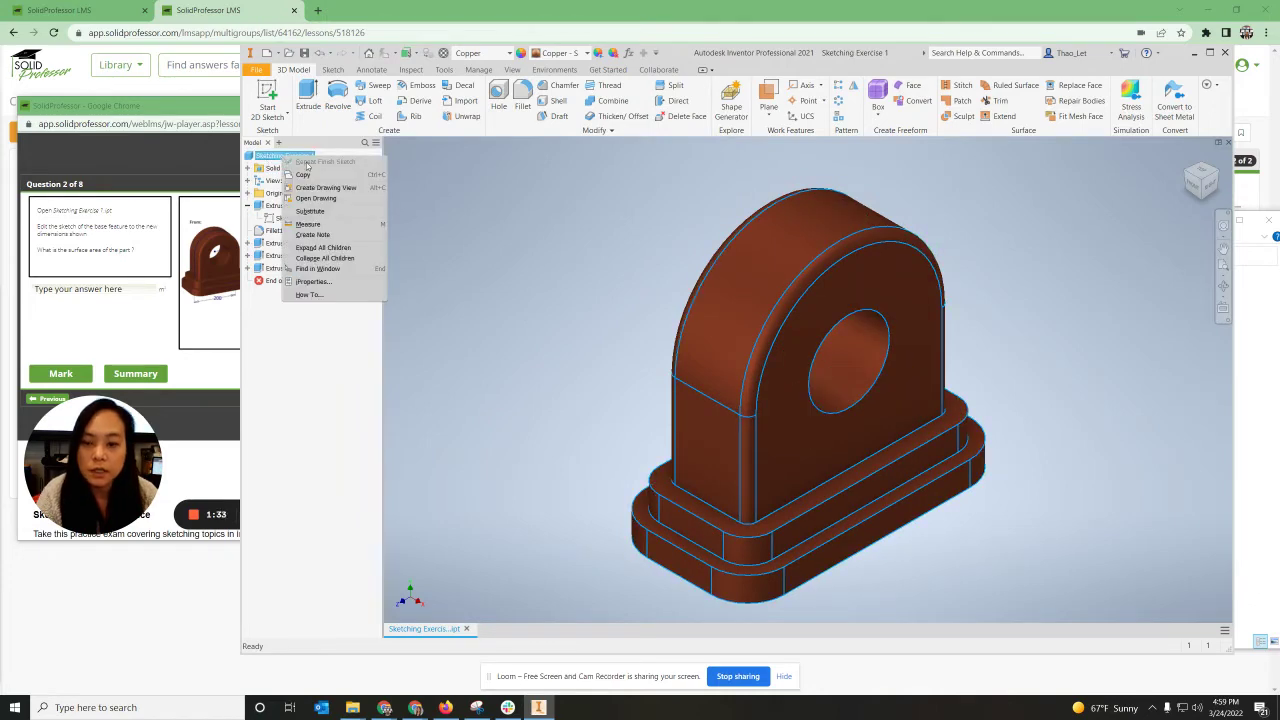
pyautogui.click(312, 282)
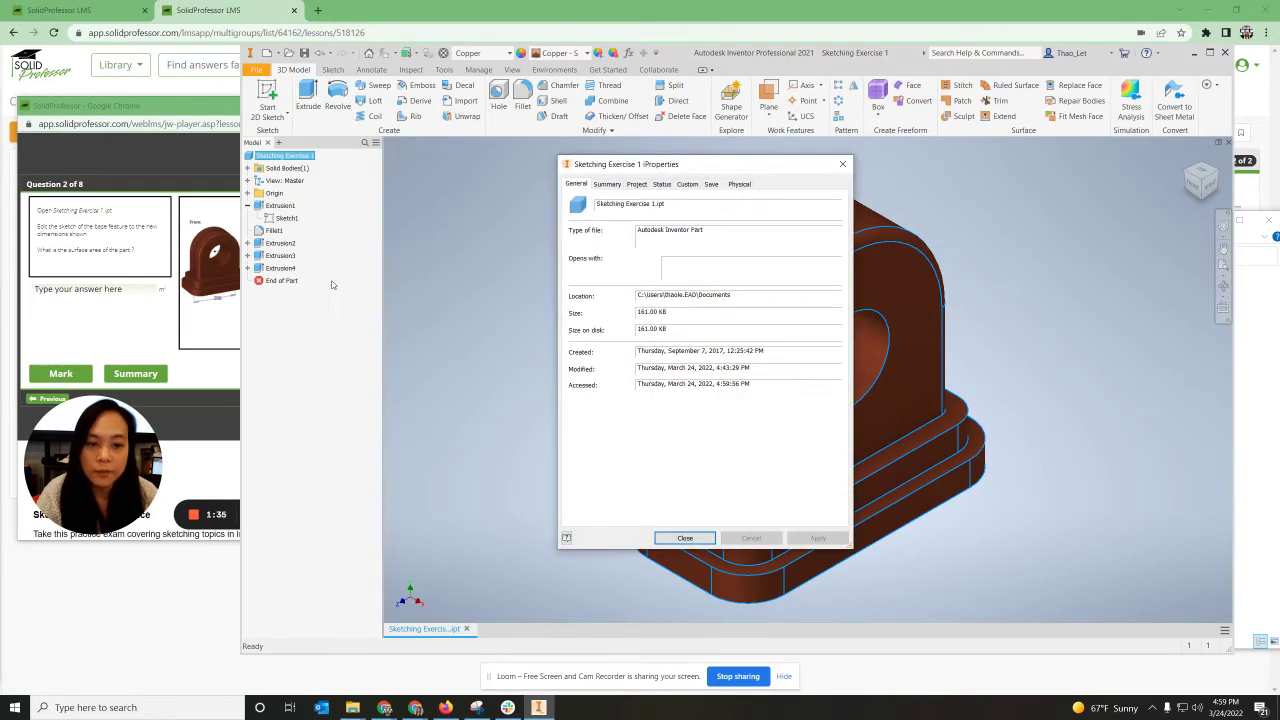
pyautogui.click(736, 184)
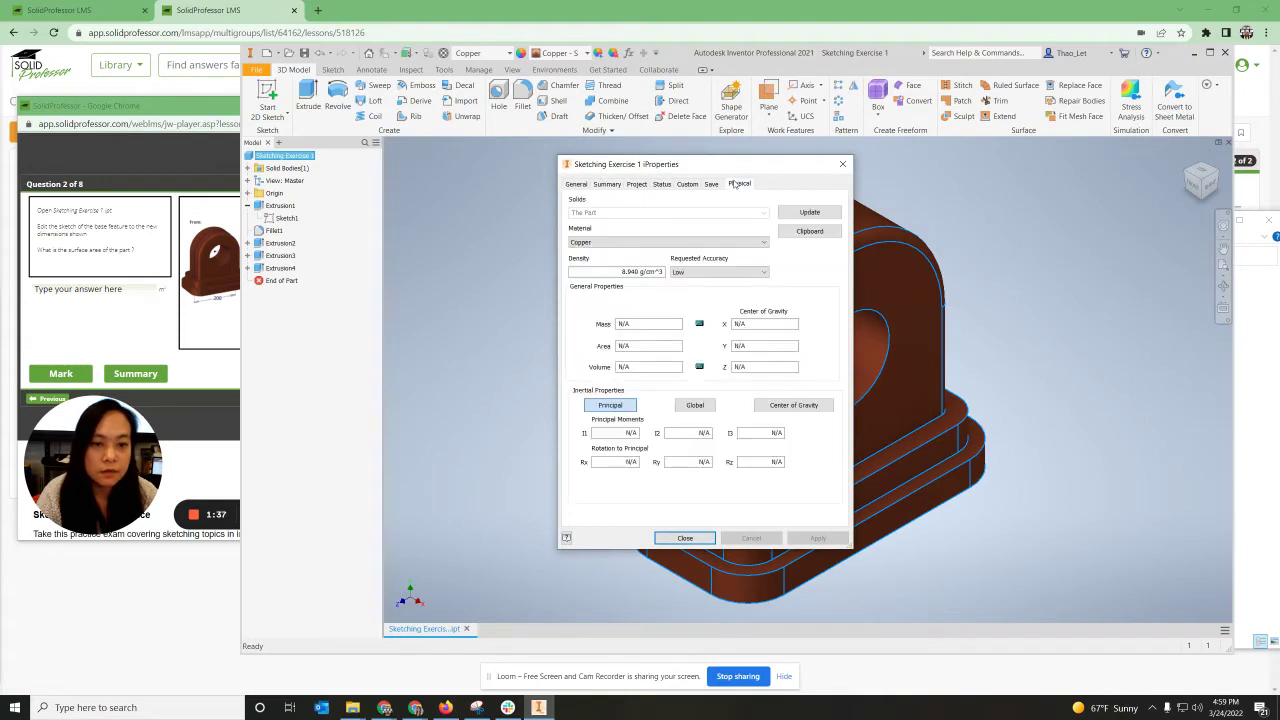
pyautogui.click(806, 213)
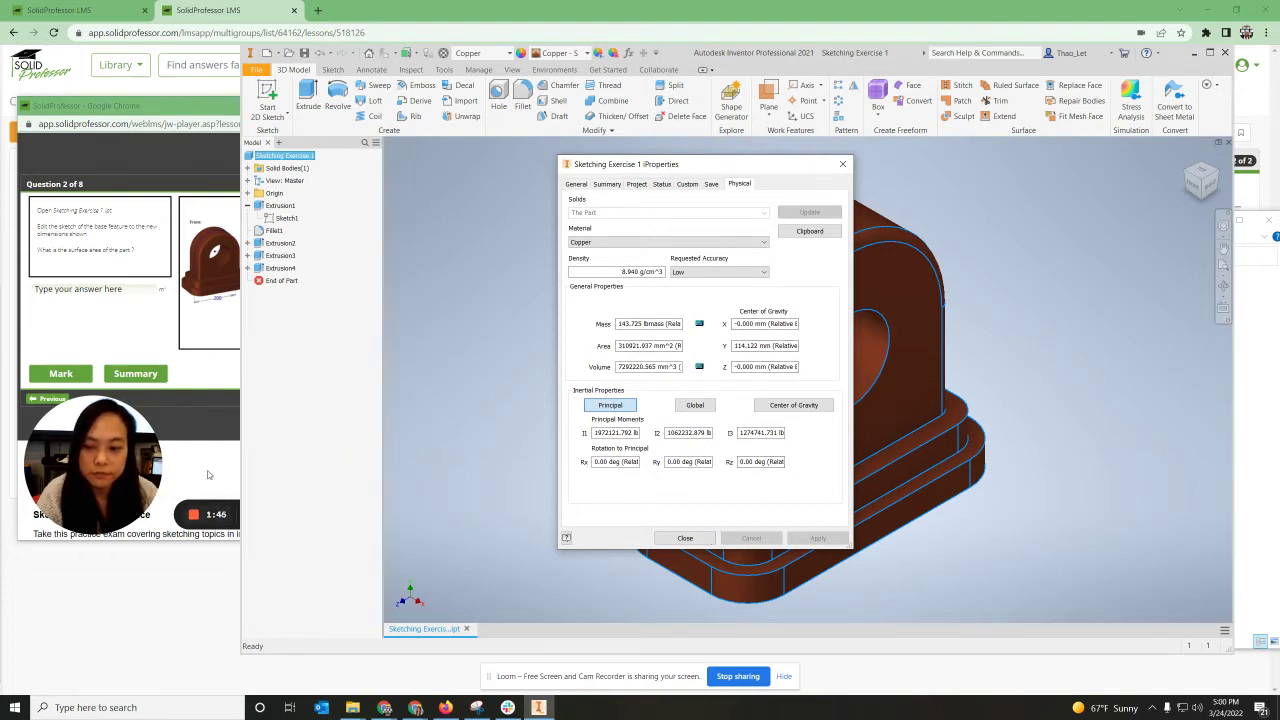
# Enlarge the exam window at question 4 and open the True Length part from the Documents folder for it.
pyautogui.click(225, 500)
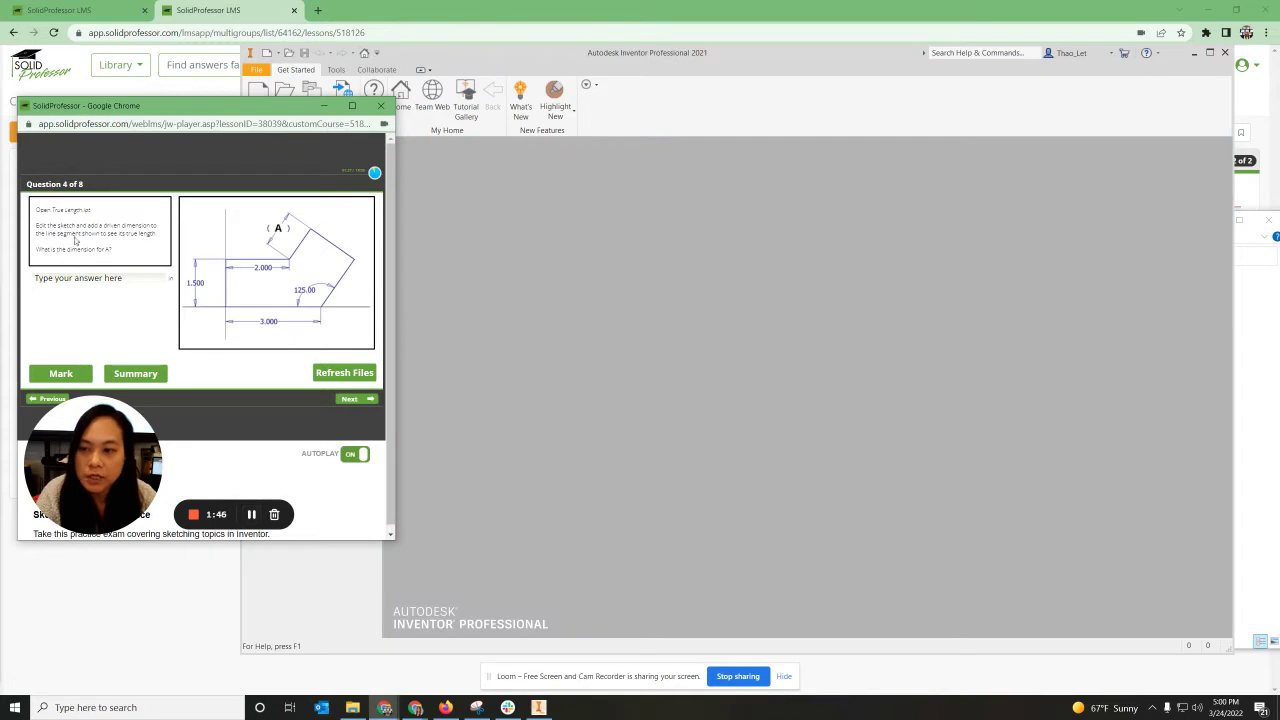
pyautogui.moveTo(395, 540); pyautogui.dragTo(462, 560)
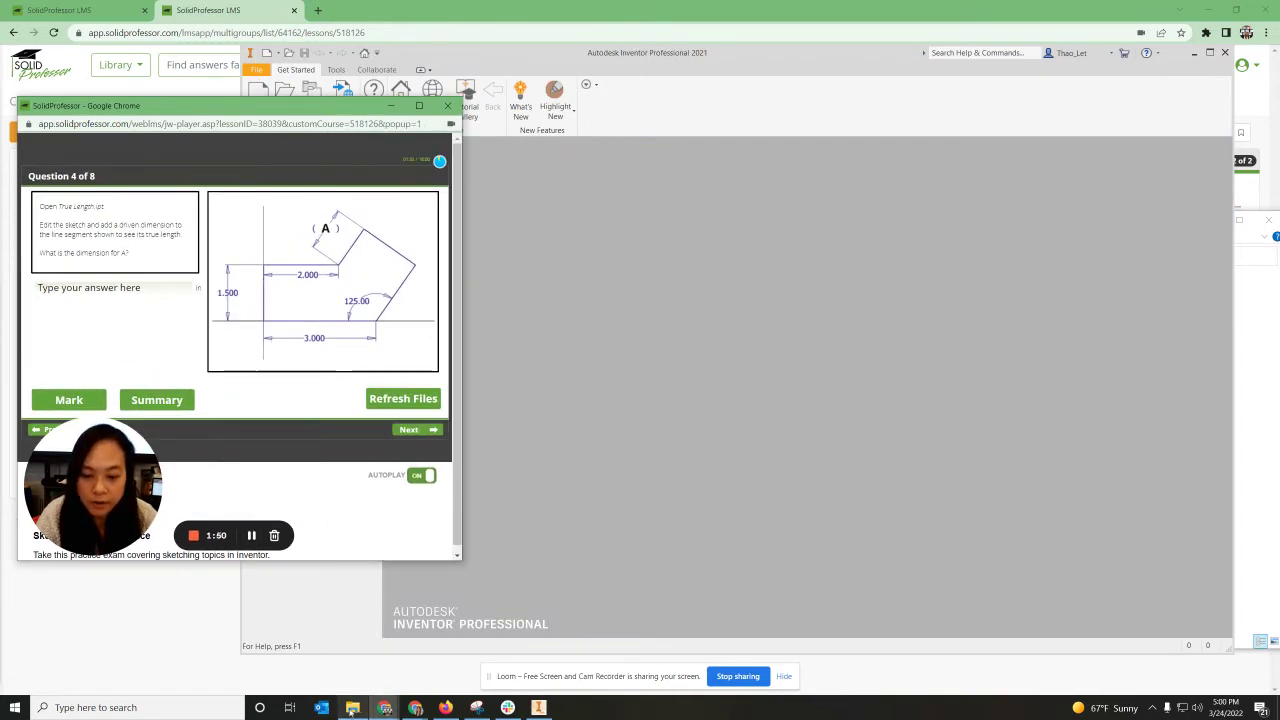
pyautogui.moveTo(351, 710)
pyautogui.click(364, 663)
pyautogui.doubleClick(832, 486)
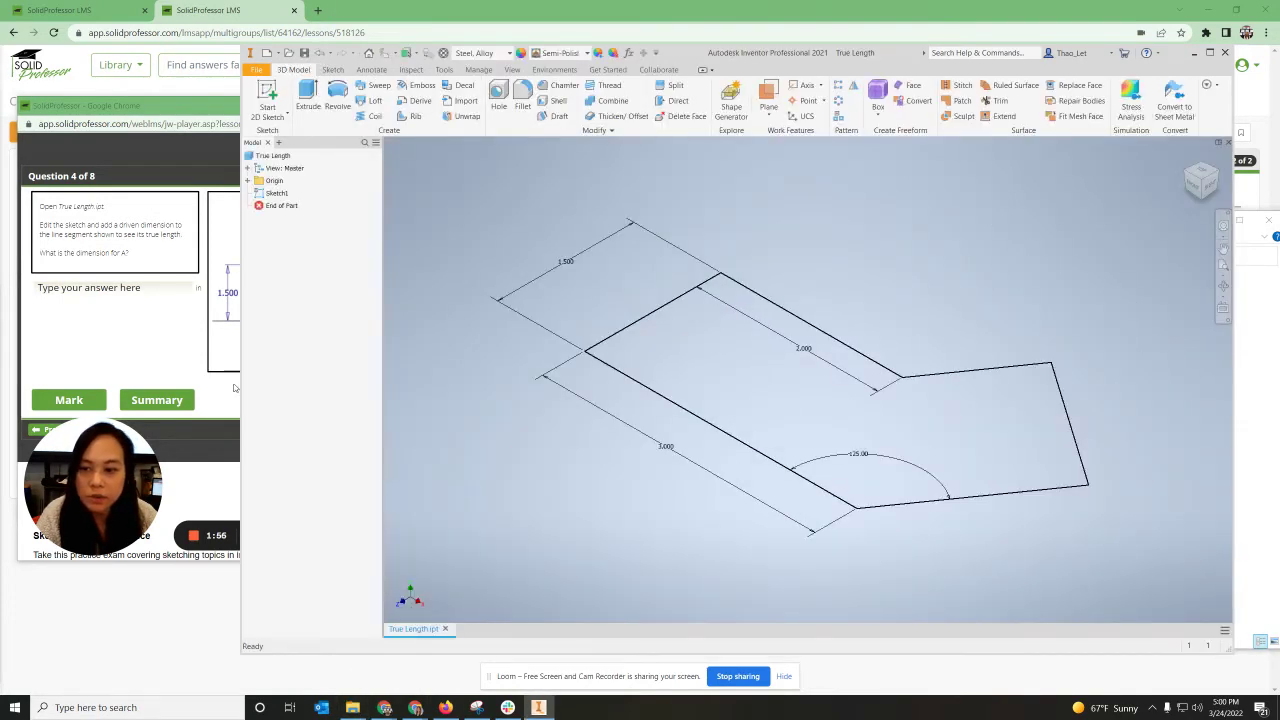
pyautogui.click(234, 388)
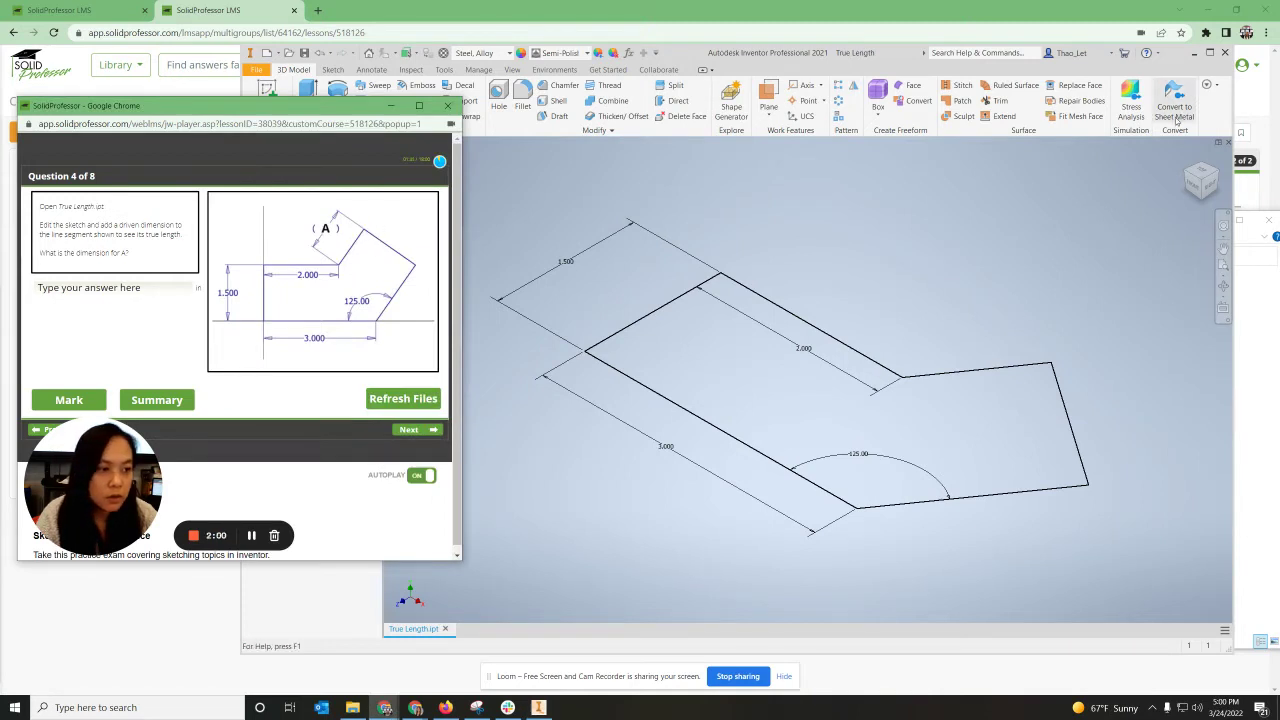
# Edit the True Length sketch and add an aligned driven dimension to the slanted line rising from the end of the 2.000 edge.
pyautogui.click(958, 272)
pyautogui.doubleClick(275, 197)
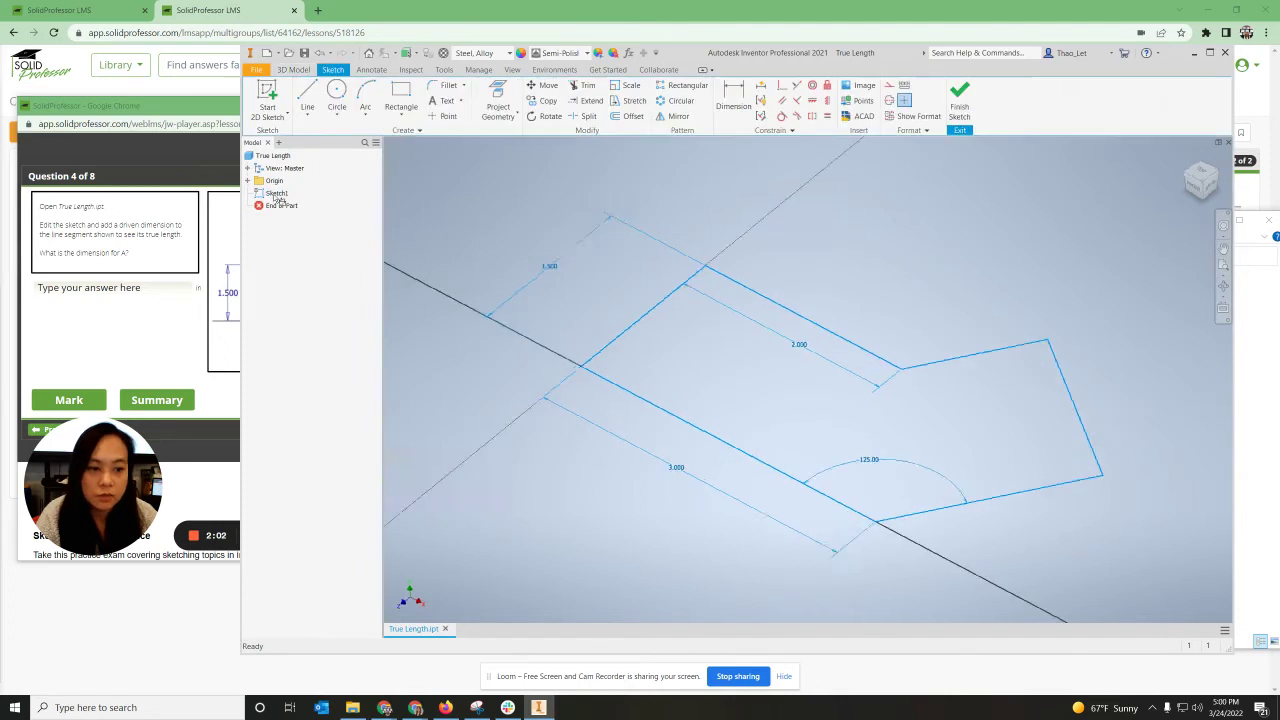
pyautogui.click(733, 95)
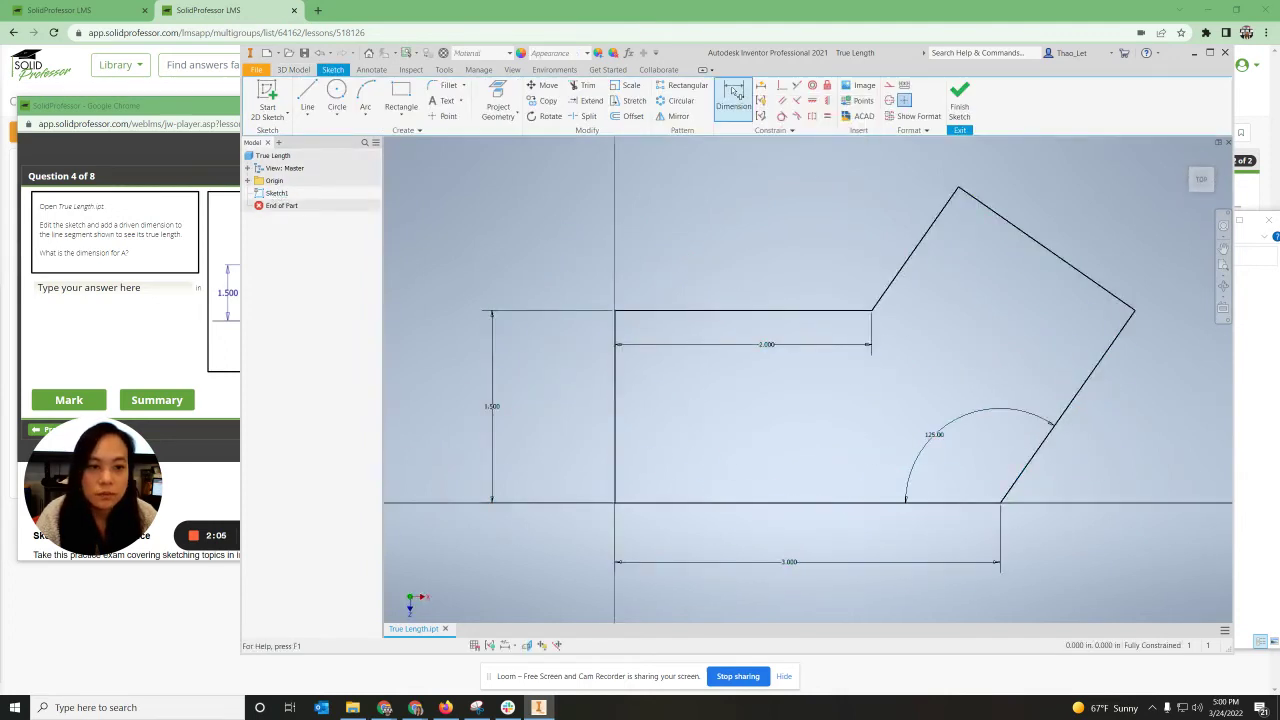
pyautogui.click(913, 253)
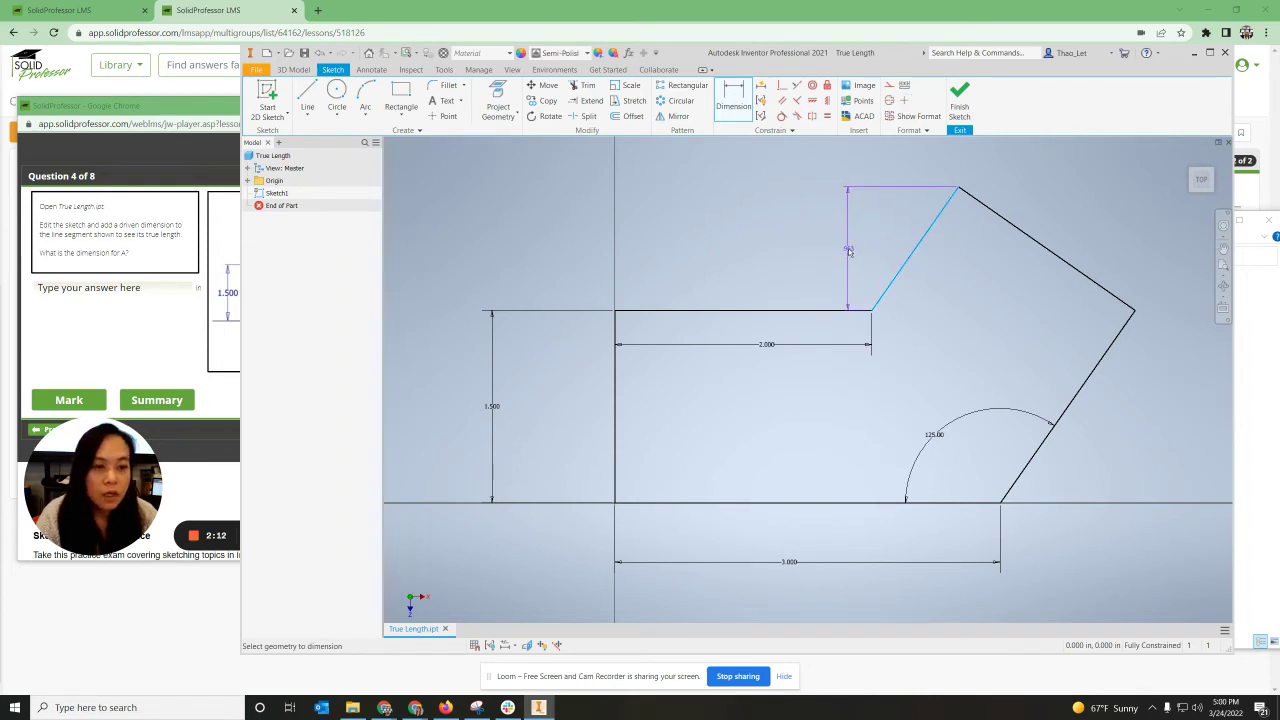
pyautogui.rightClick(849, 252)
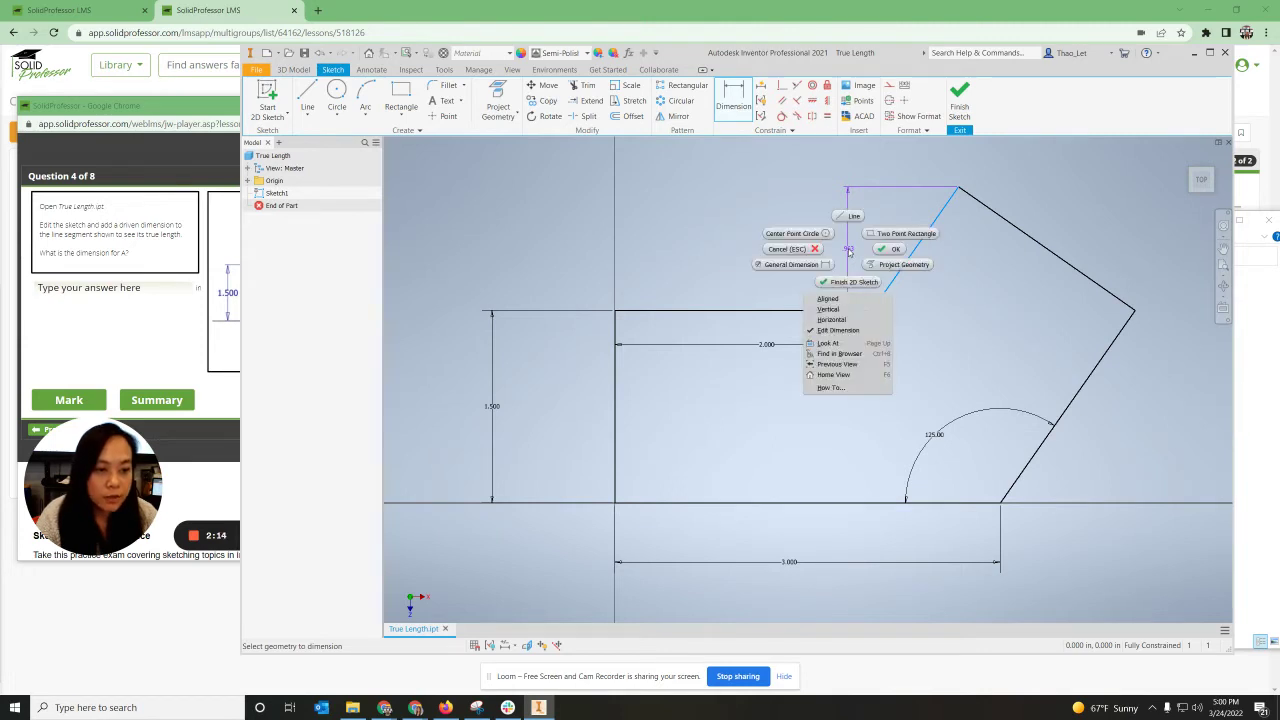
pyautogui.click(828, 298)
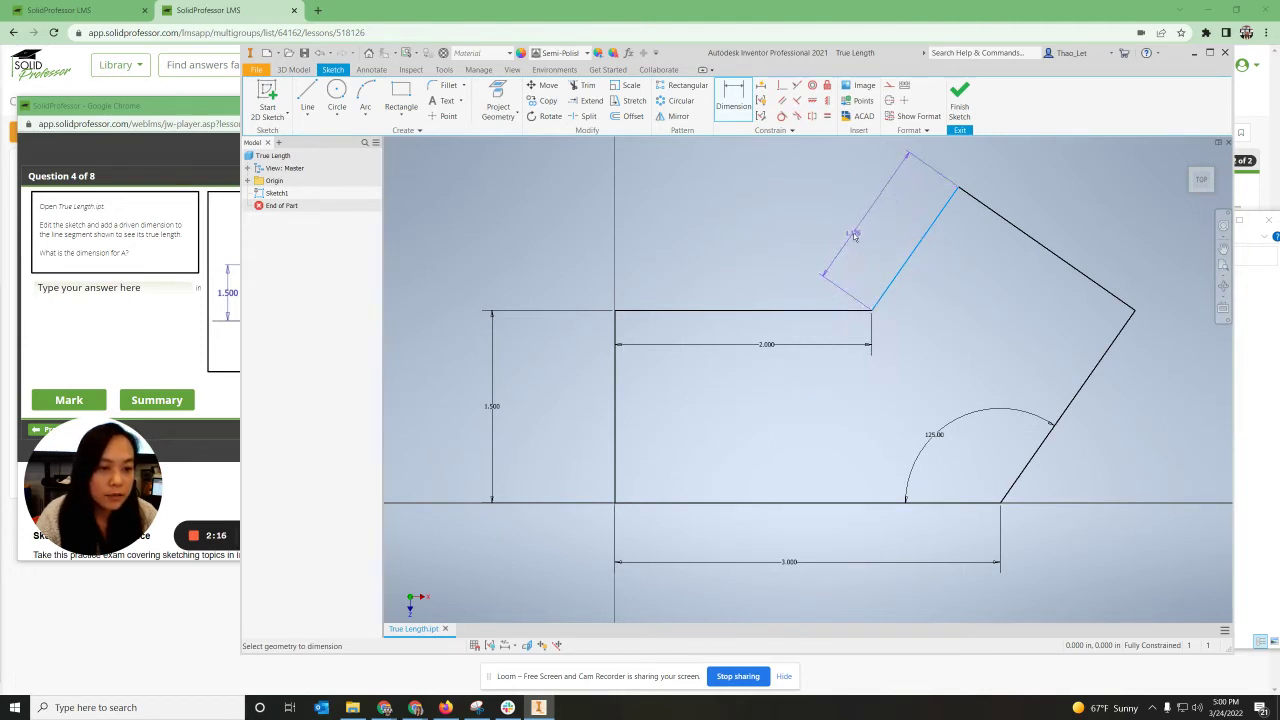
pyautogui.click(797, 230)
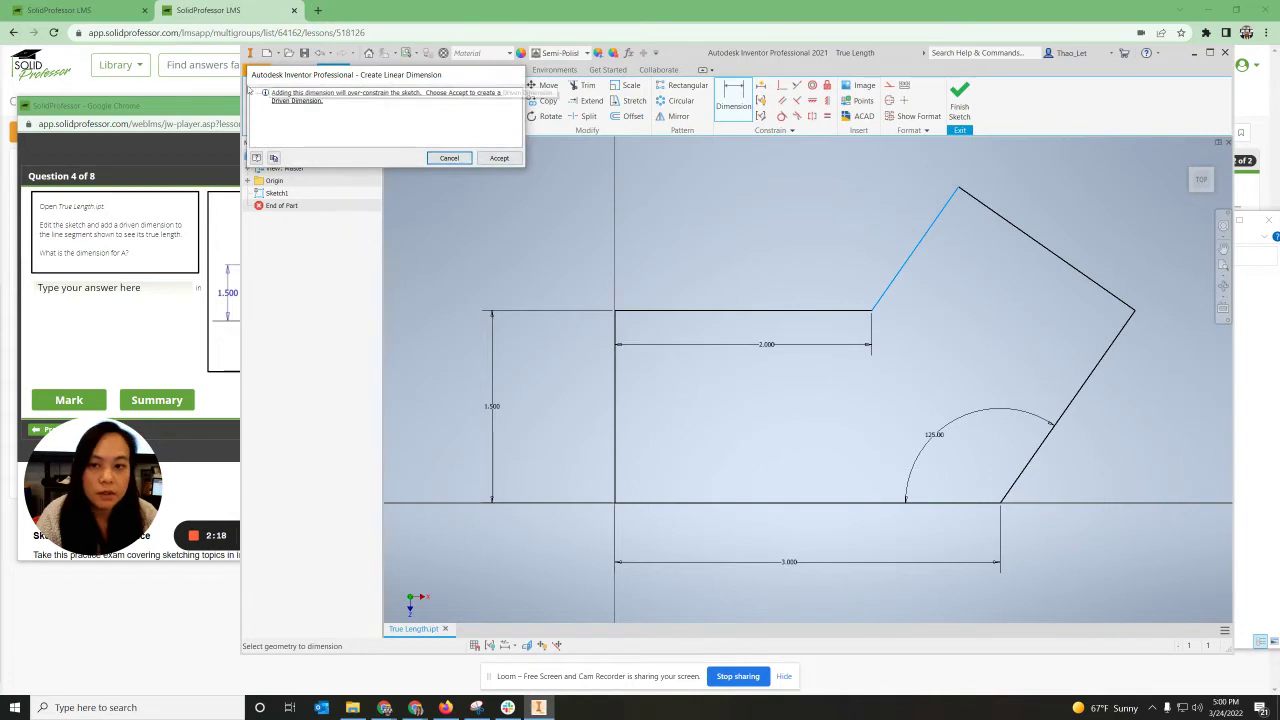
pyautogui.click(499, 159)
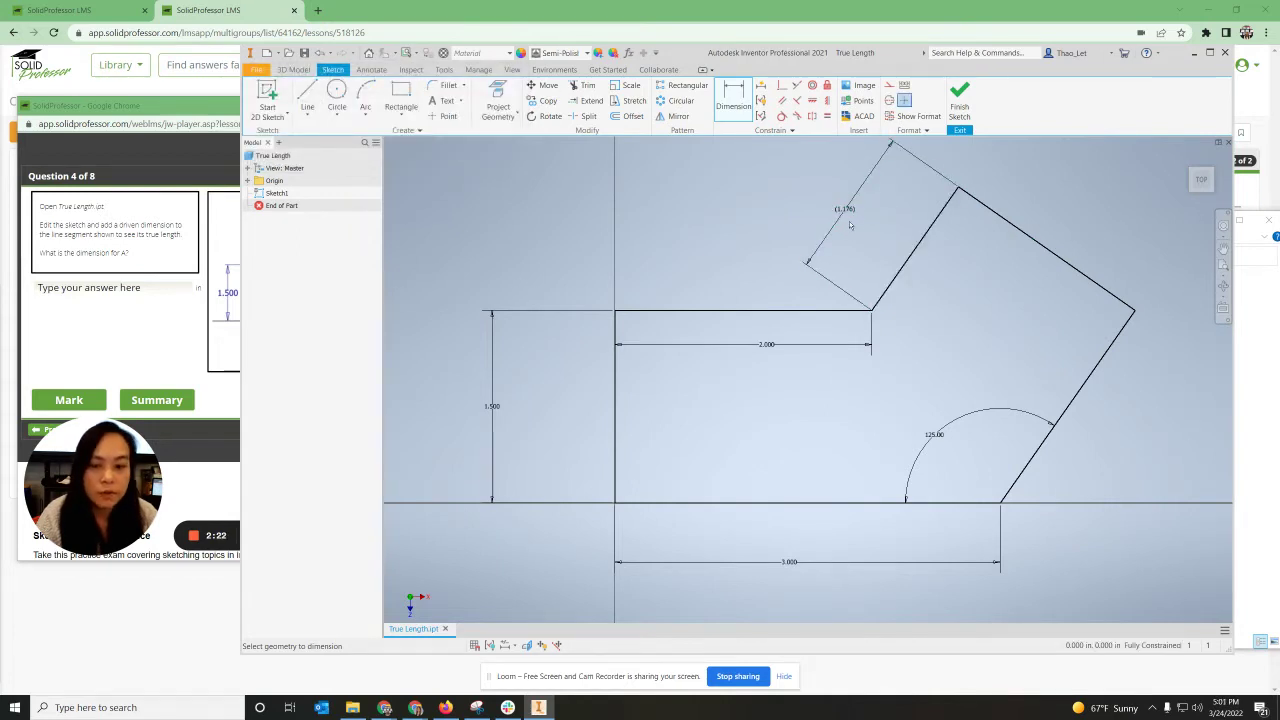
# Open the Carrier part from the Documents folder for exam question 5 and review the question's reference image.
pyautogui.click(232, 494)
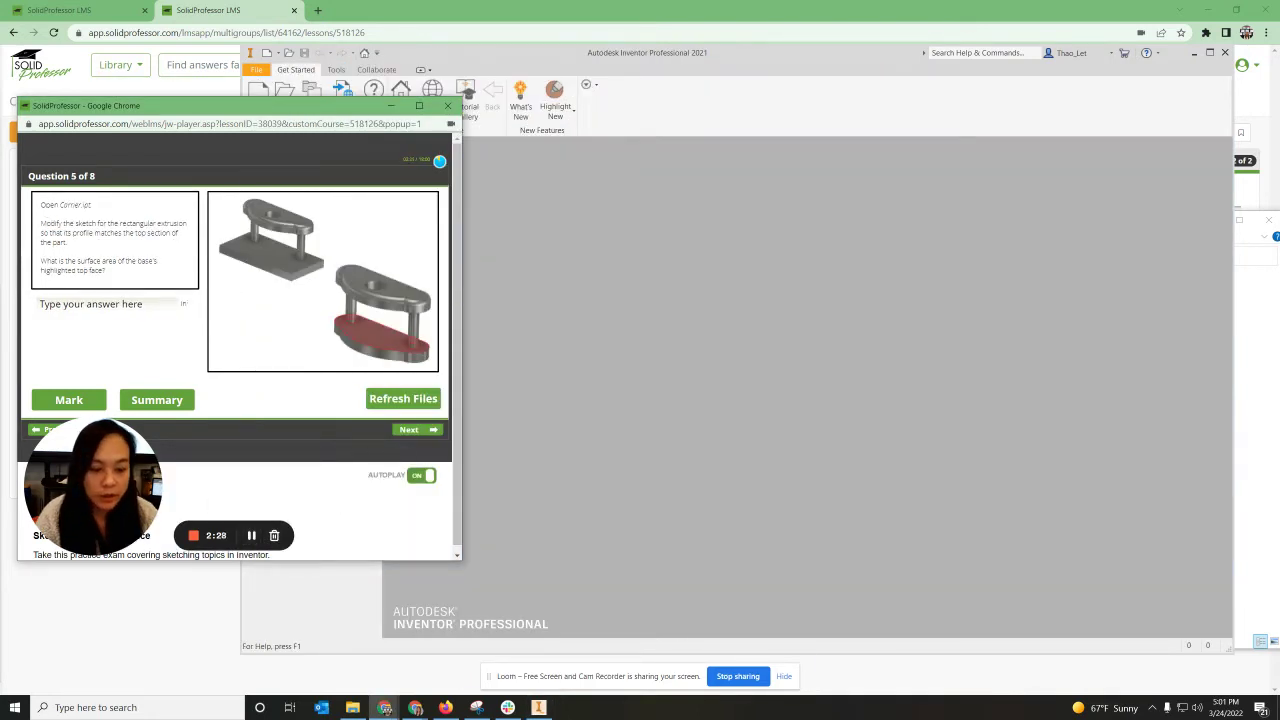
pyautogui.click(352, 707)
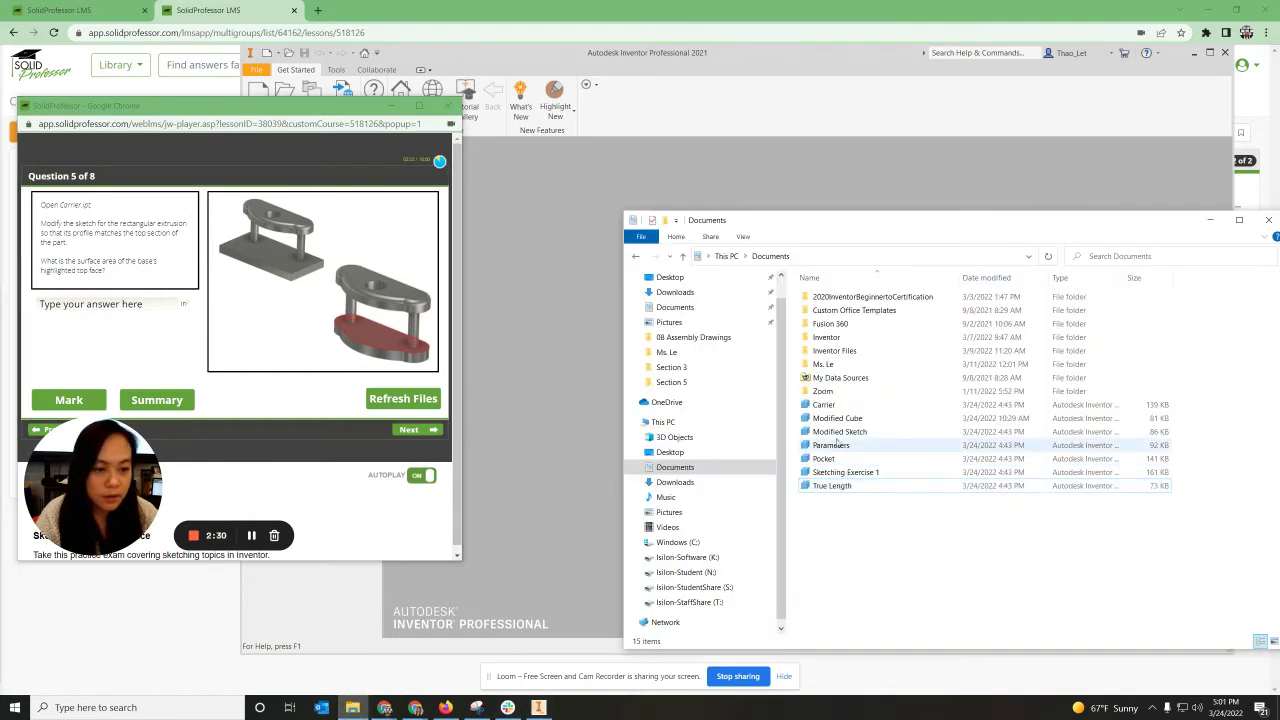
pyautogui.doubleClick(824, 405)
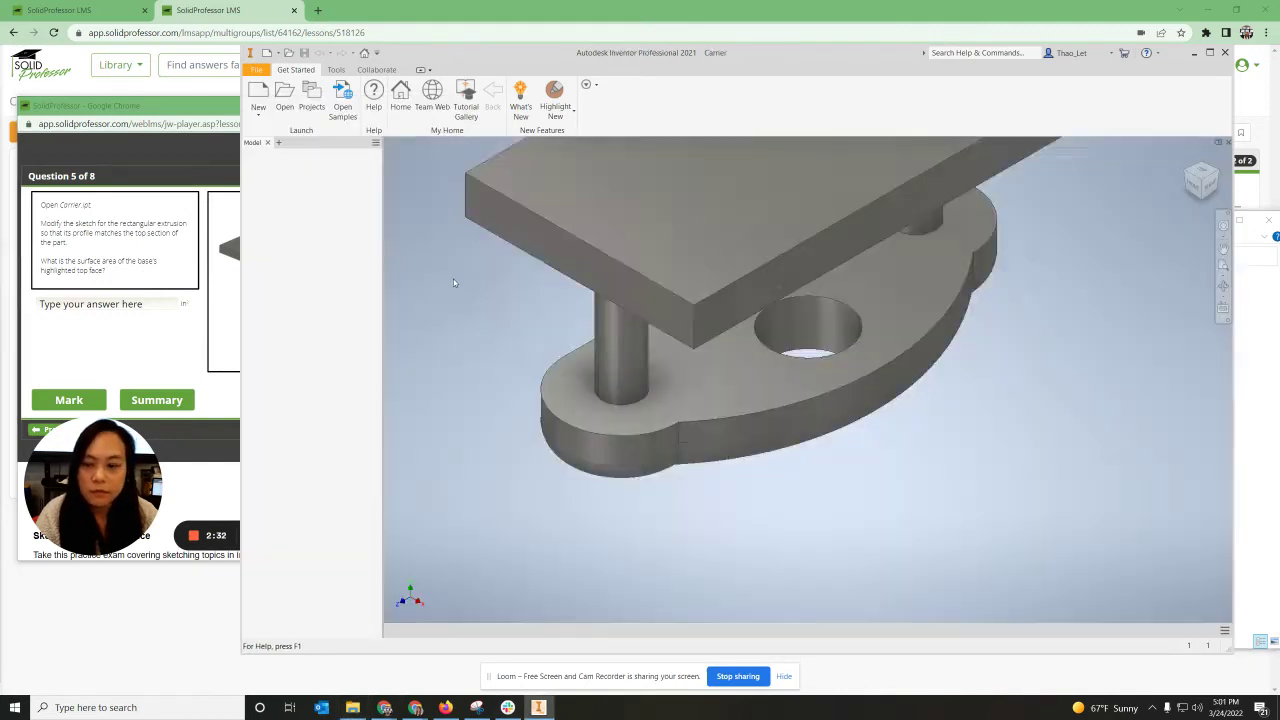
pyautogui.click(224, 385)
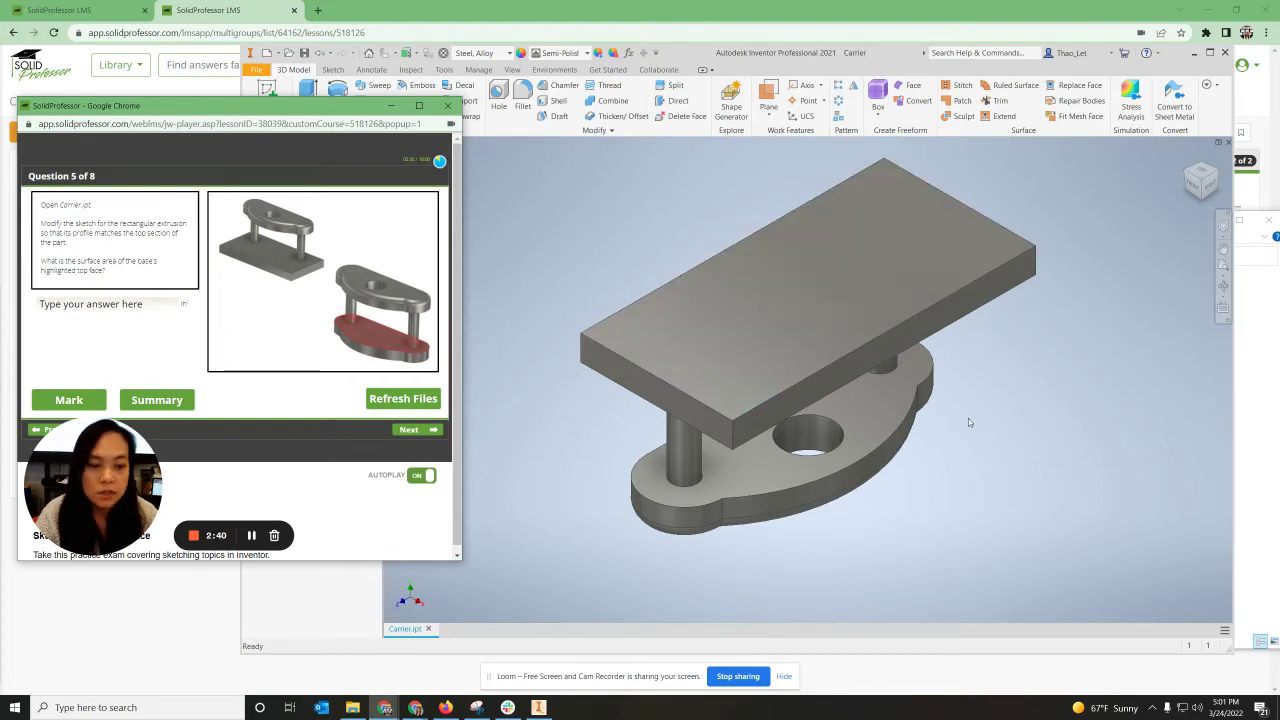
pyautogui.click(611, 245)
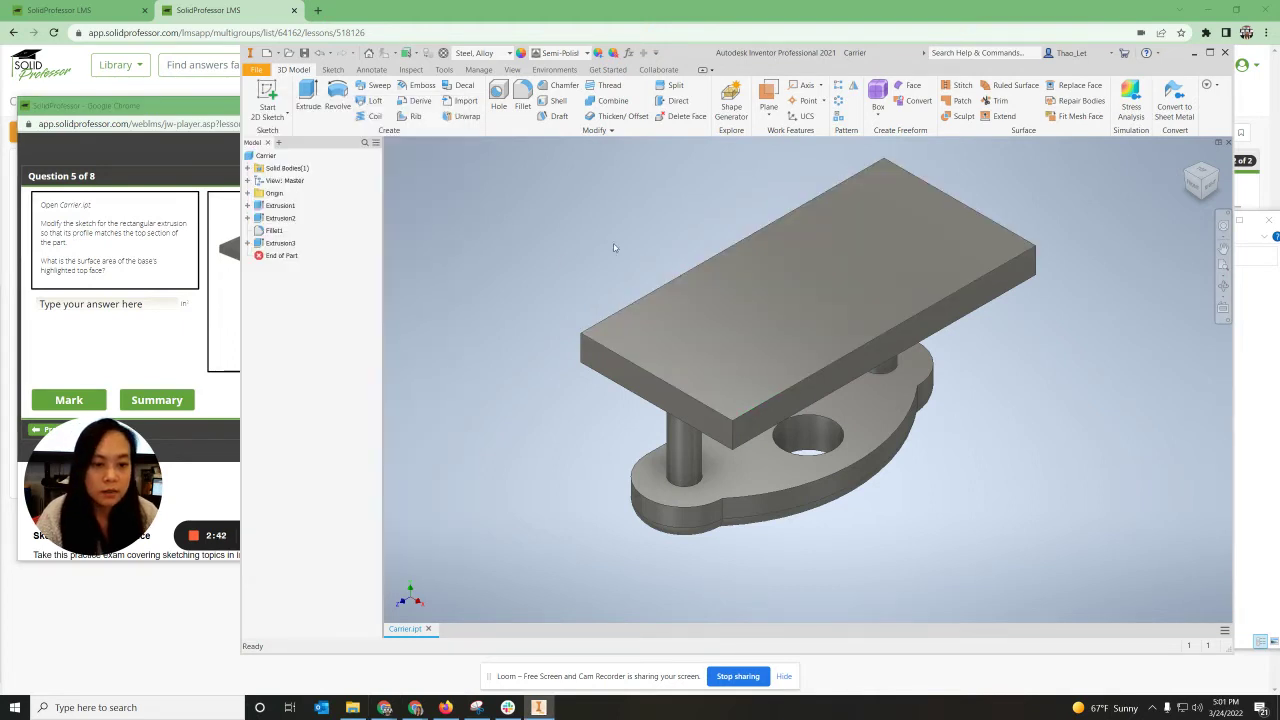
# Start a new sketch on the rectangular plate's inner face, where the two posts attach.
pyautogui.keyDown('shift'); pyautogui.moveTo(1013, 542); pyautogui.dragTo(971, 471, button='middle'); pyautogui.keyUp('shift')
pyautogui.click(816, 321)
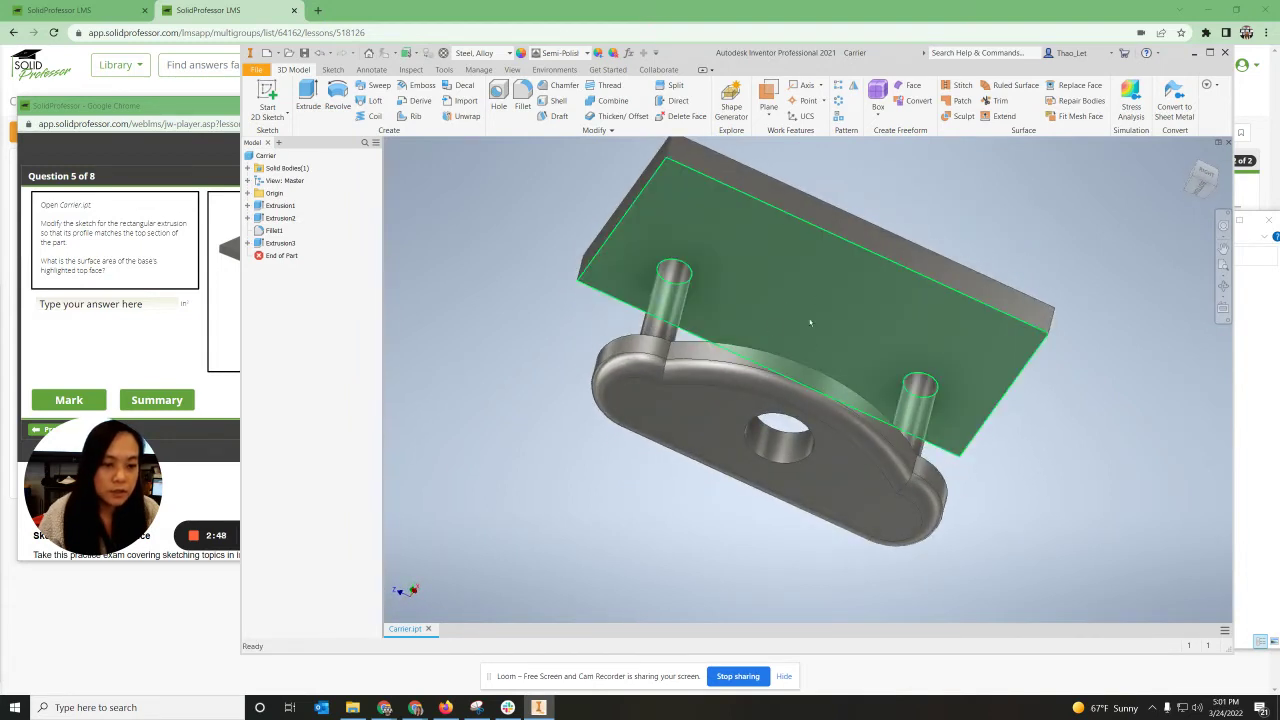
pyautogui.rightClick(810, 322)
pyautogui.click(813, 351)
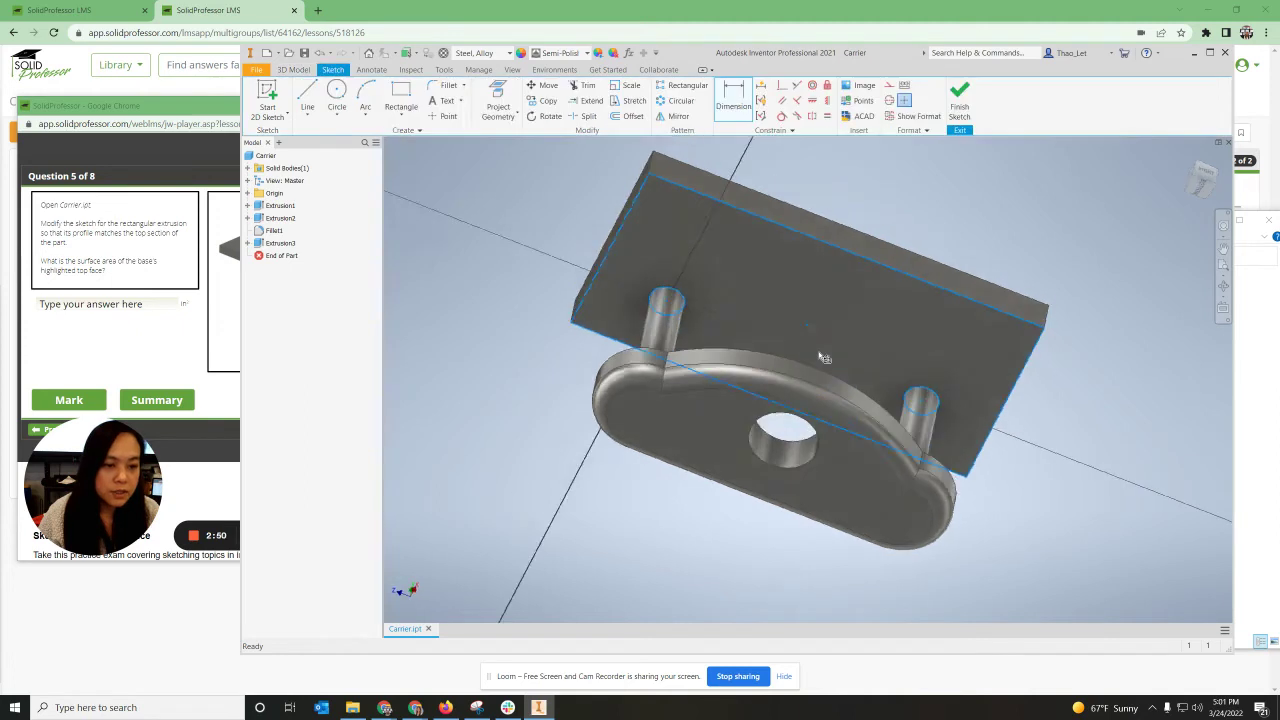
# Project the curved section's inner face outline onto the plate sketch and finish the sketch.
pyautogui.click(497, 100)
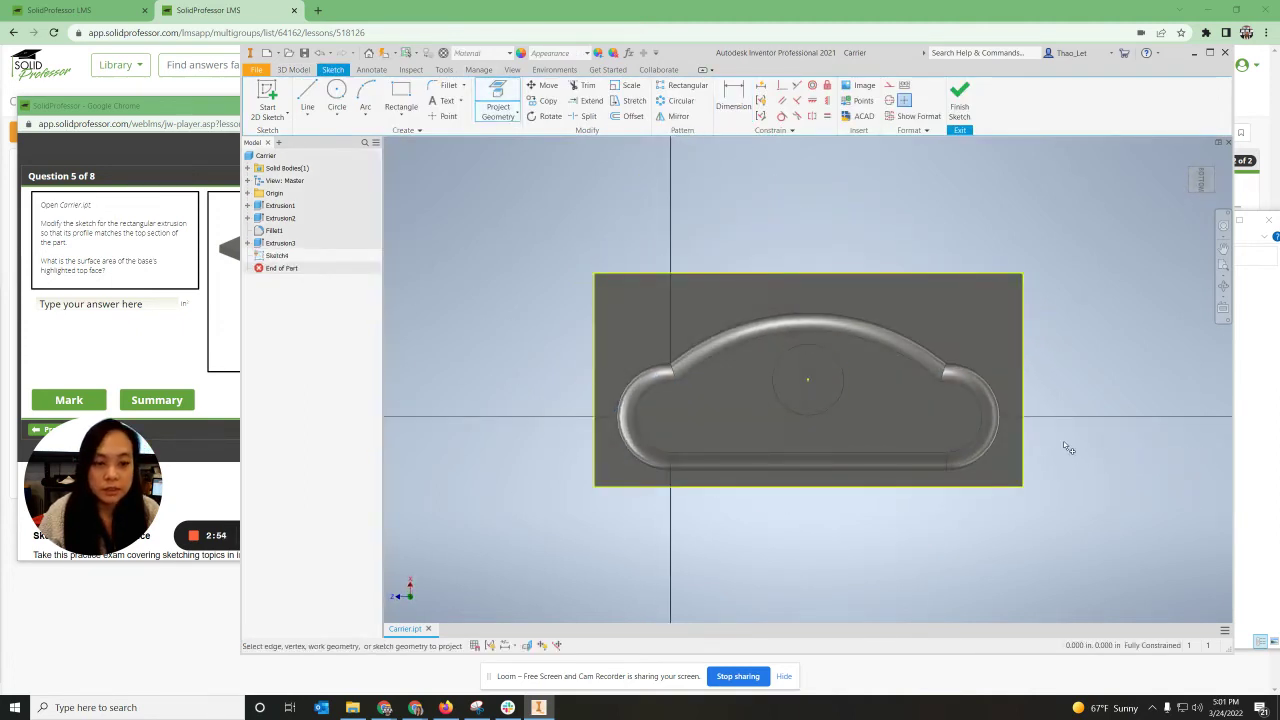
pyautogui.moveTo(1077, 426)
pyautogui.keyDown('shift'); pyautogui.mouseDown(button='middle')
pyautogui.moveTo(1028, 465)
pyautogui.moveTo(855, 548)
pyautogui.mouseUp(button='middle'); pyautogui.keyUp('shift')
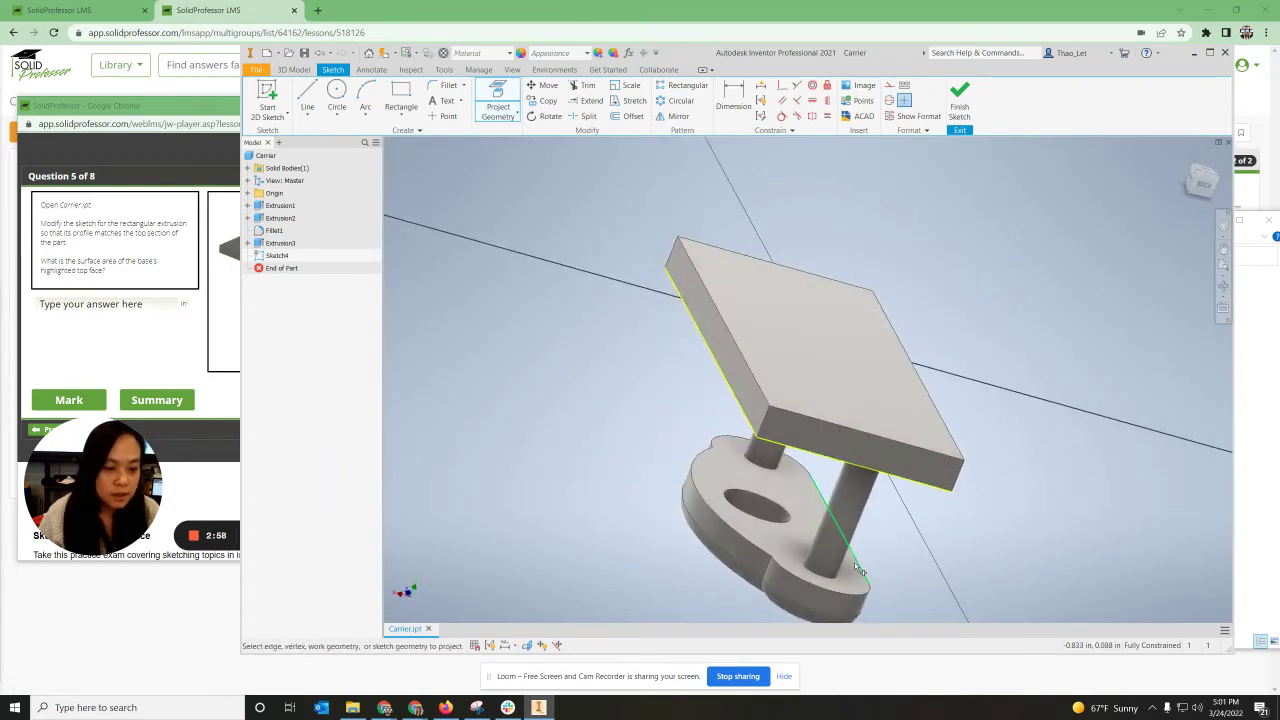
pyautogui.keyDown('shift'); pyautogui.moveTo(913, 566); pyautogui.dragTo(921, 515, button='middle'); pyautogui.keyUp('shift')
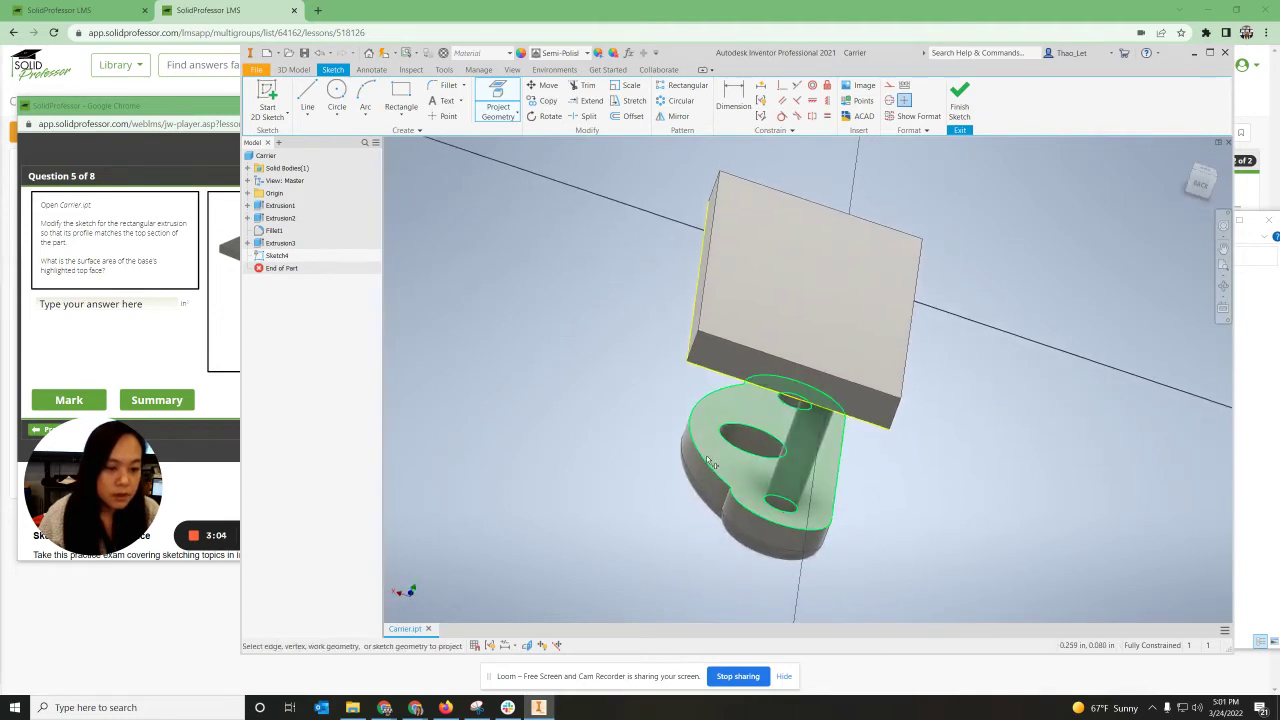
pyautogui.keyDown('shift'); pyautogui.moveTo(936, 515); pyautogui.dragTo(914, 534, button='middle'); pyautogui.keyUp('shift')
pyautogui.keyDown('shift'); pyautogui.moveTo(645, 500); pyautogui.dragTo(611, 408, button='middle'); pyautogui.keyUp('shift')
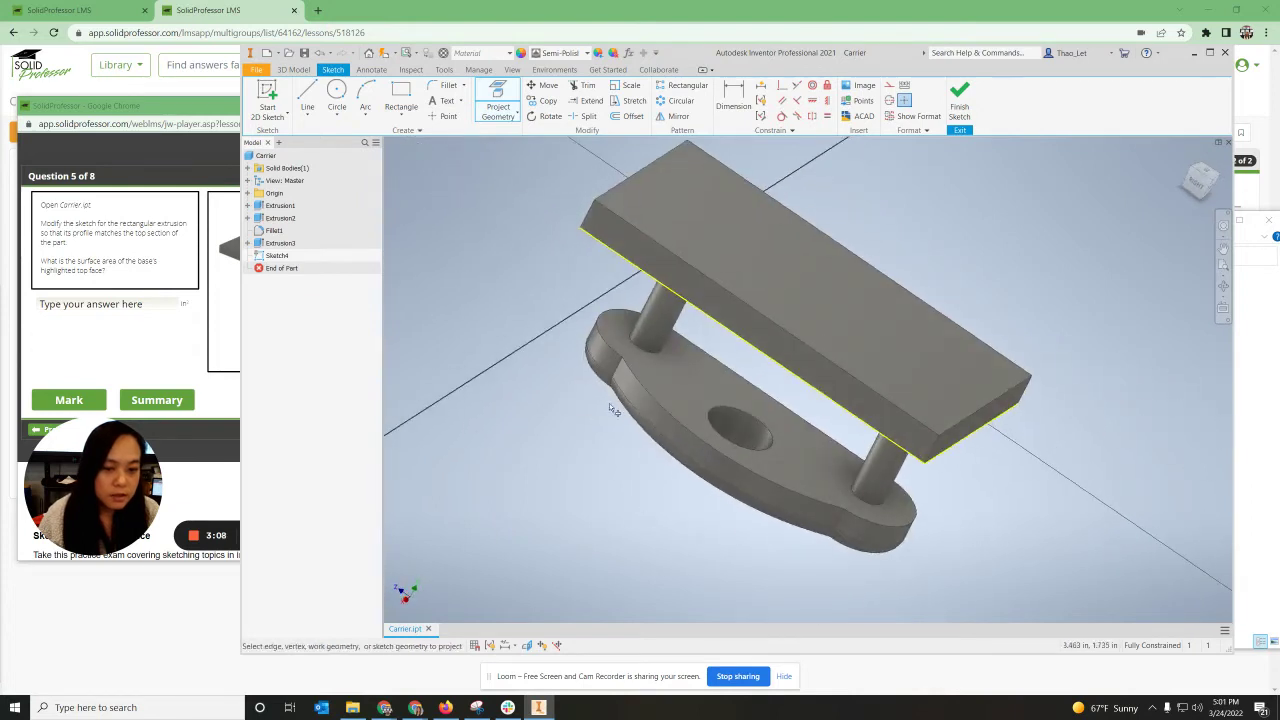
pyautogui.moveTo(1002, 588)
pyautogui.mouseDown(button='middle')
pyautogui.moveTo(990, 575)
pyautogui.moveTo(997, 529)
pyautogui.mouseUp(button='middle')
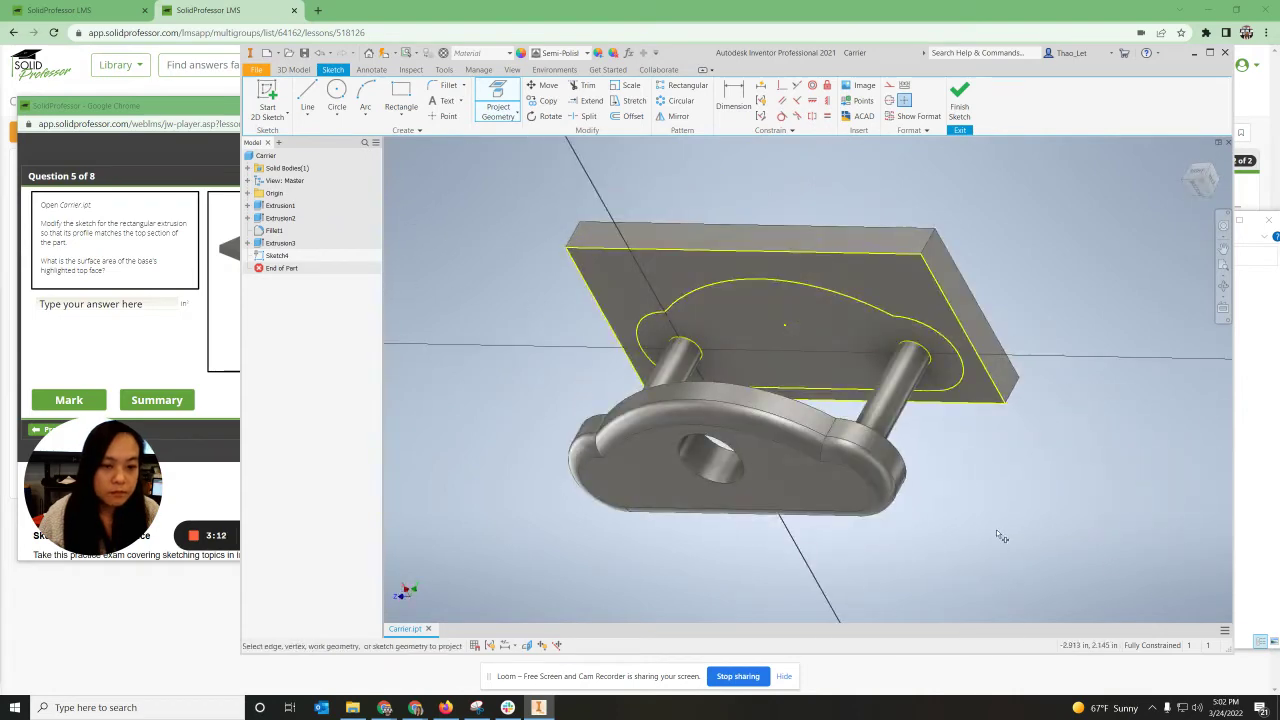
pyautogui.click(959, 100)
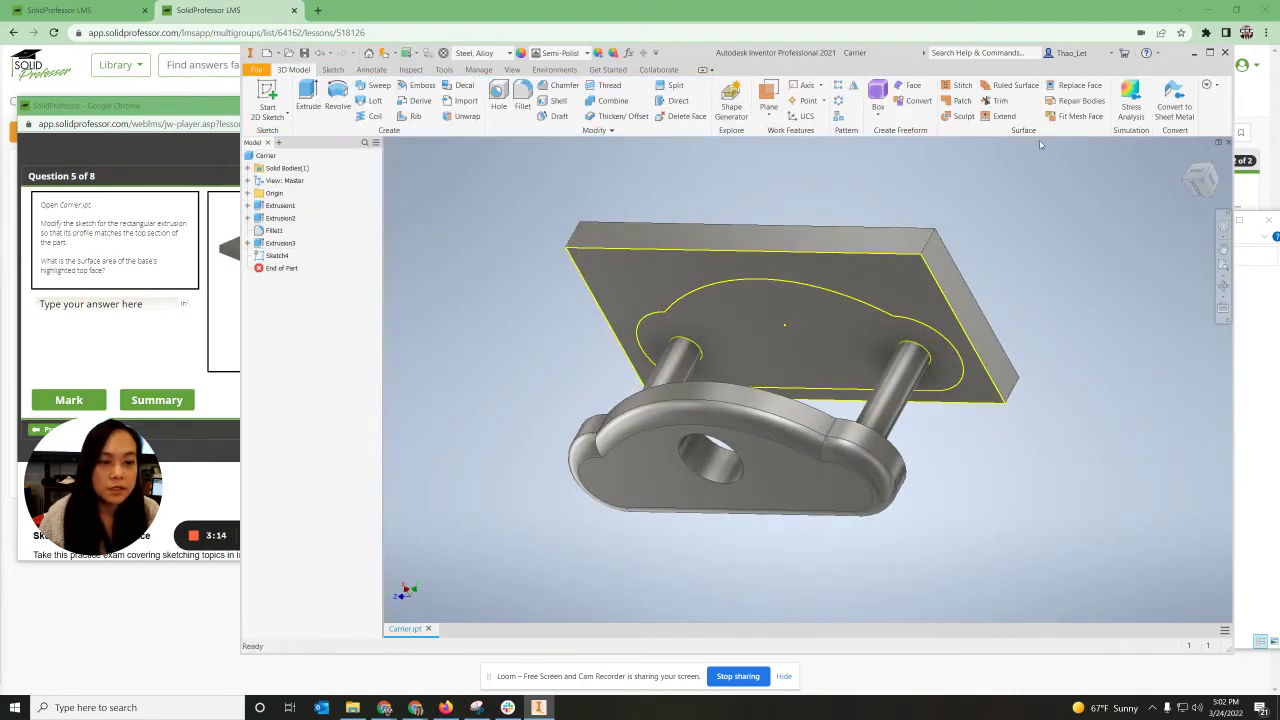
# Extrude the area outside the projected outline 1 in as a cut through the rectangular plate, with the direction flipped.
pyautogui.click(309, 93)
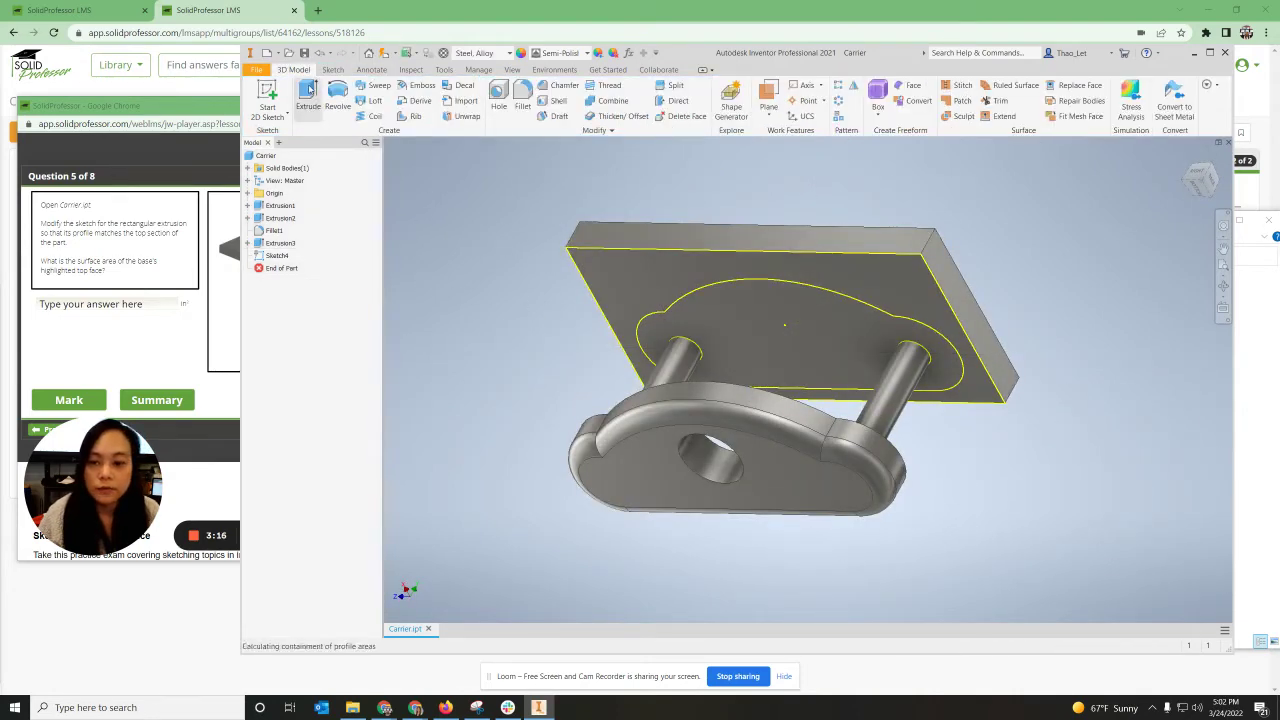
pyautogui.click(767, 293)
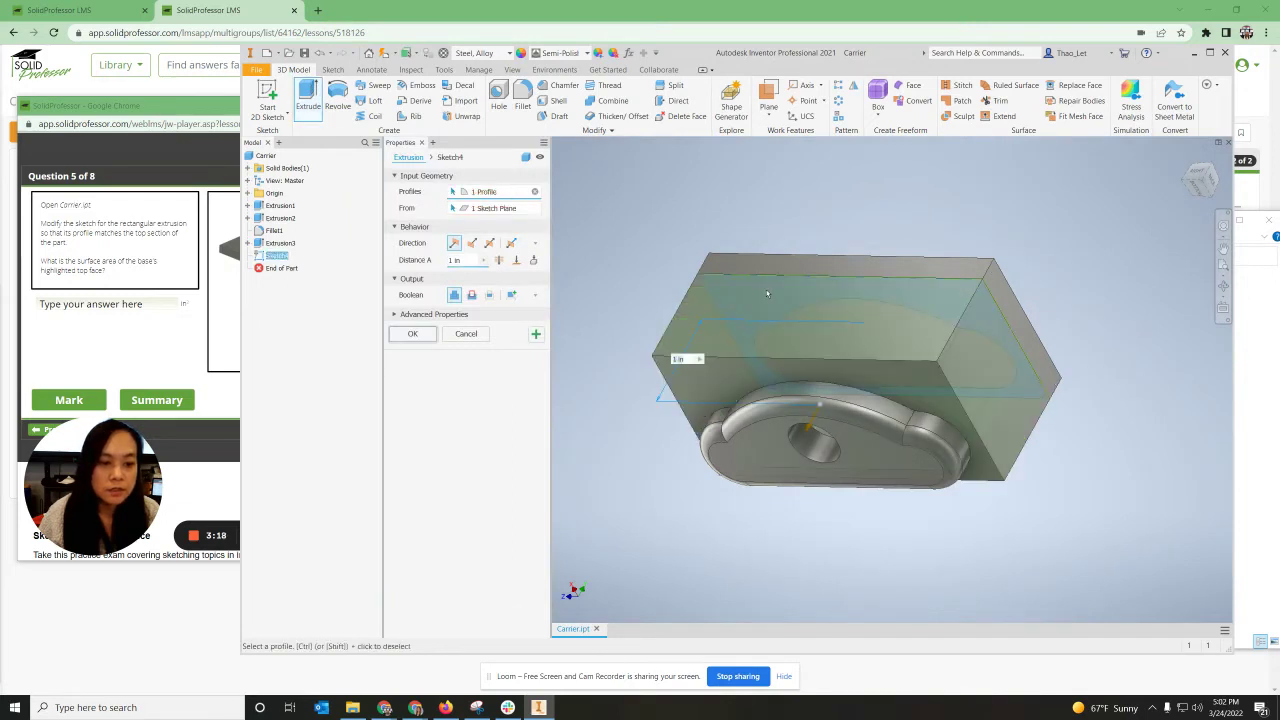
pyautogui.click(472, 296)
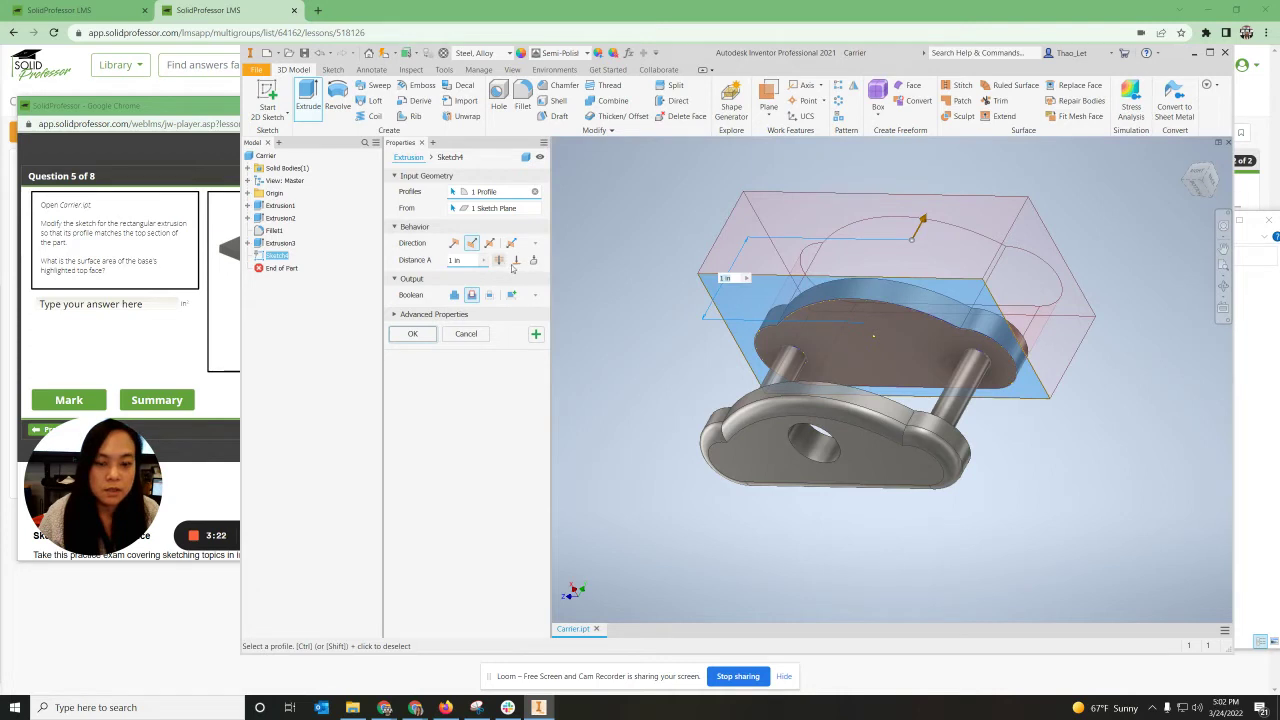
pyautogui.click(412, 336)
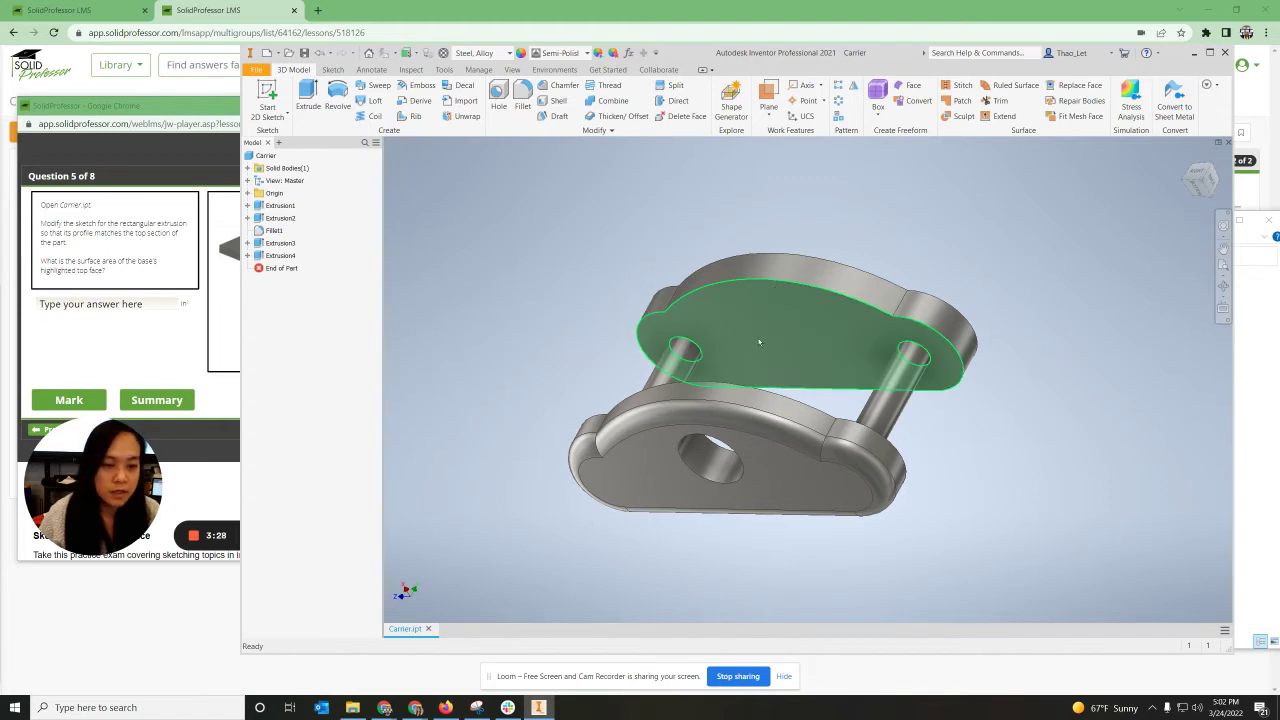
# Measure the area of the reshaped base's face on the post side.
pyautogui.keyDown('shift'); pyautogui.moveTo(767, 330); pyautogui.dragTo(827, 404, button='middle'); pyautogui.keyUp('shift')
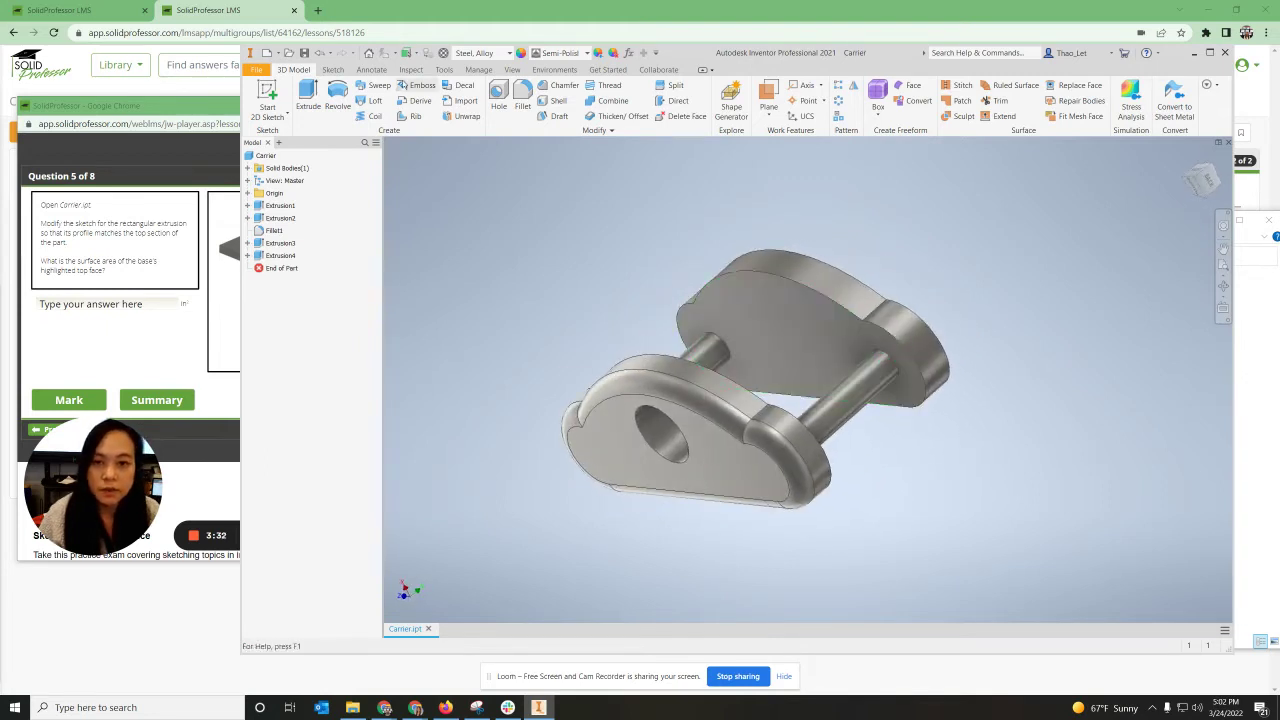
pyautogui.click(412, 71)
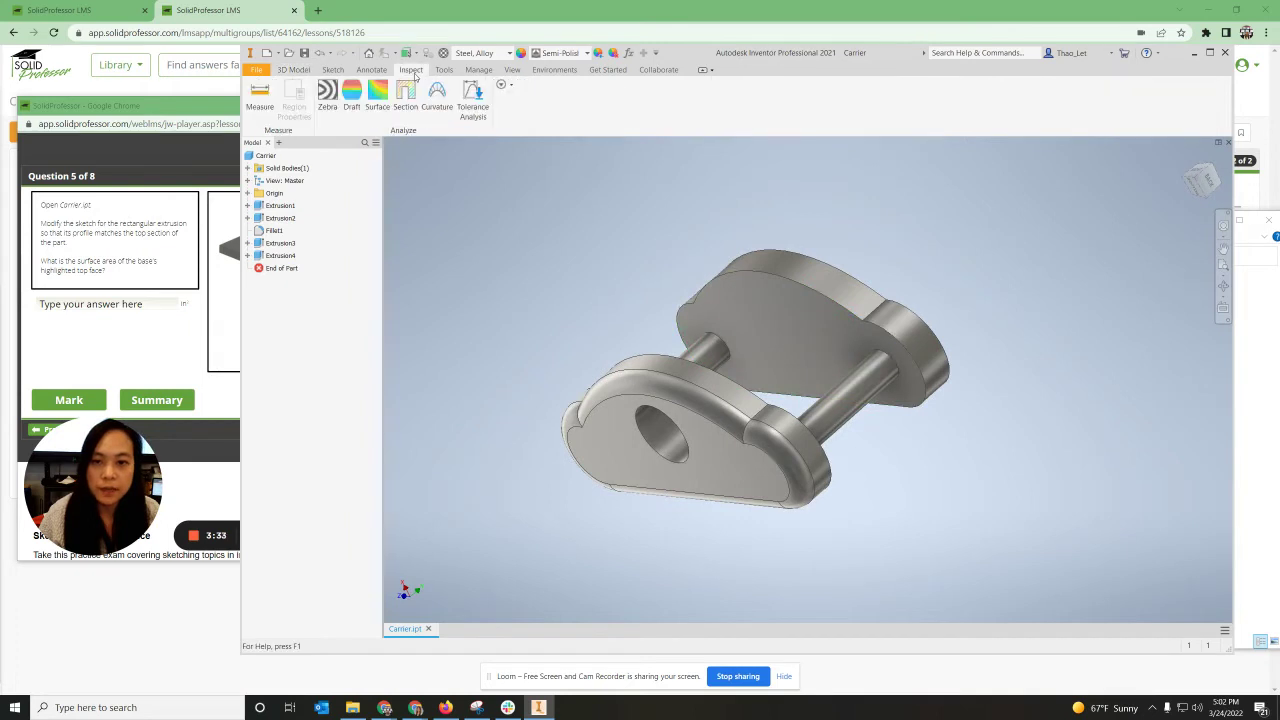
pyautogui.click(260, 97)
pyautogui.click(772, 321)
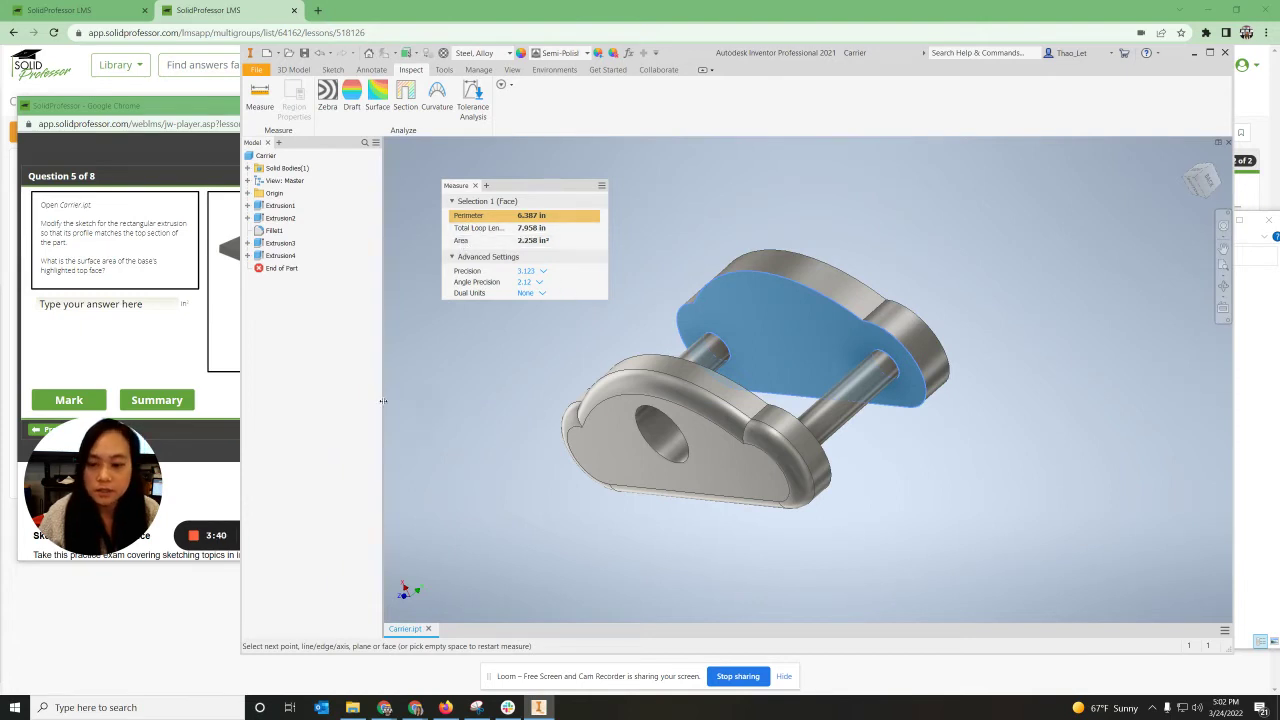
# Move on to exam question 6, open the Pocket part from the Documents folder and review the question's offset requirement.
pyautogui.click(182, 476)
pyautogui.click(251, 535)
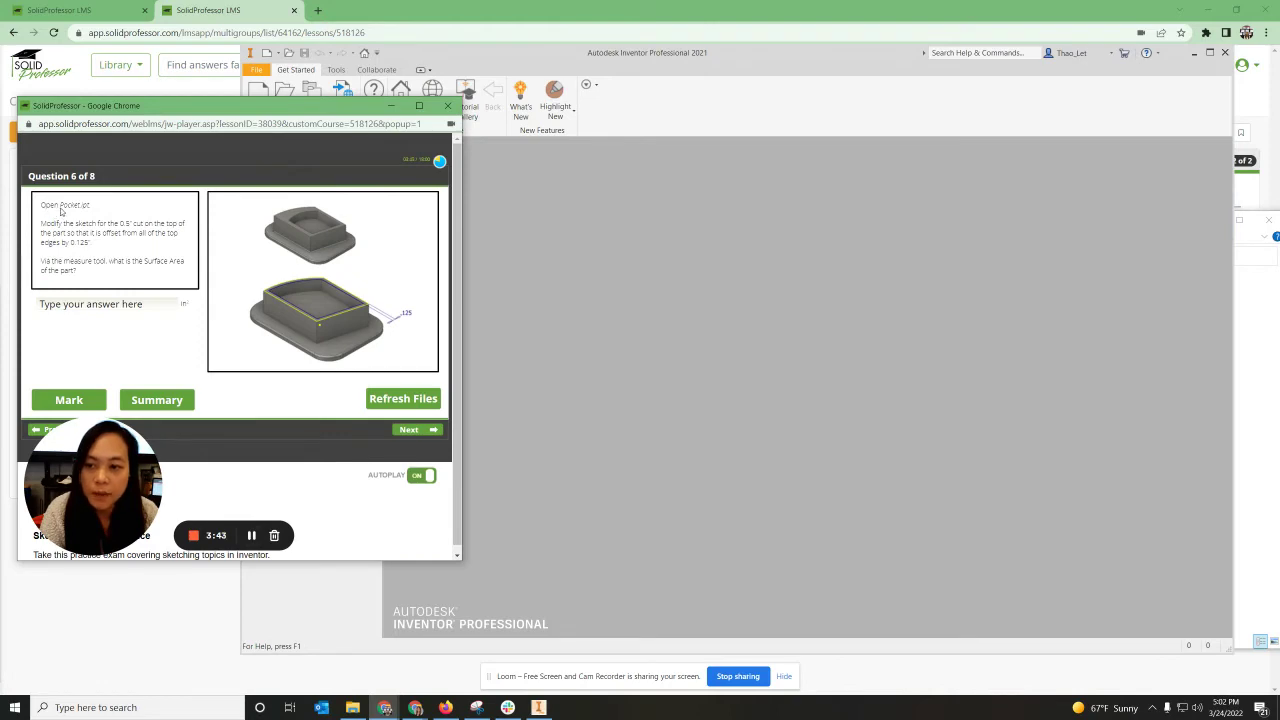
pyautogui.moveTo(352, 706)
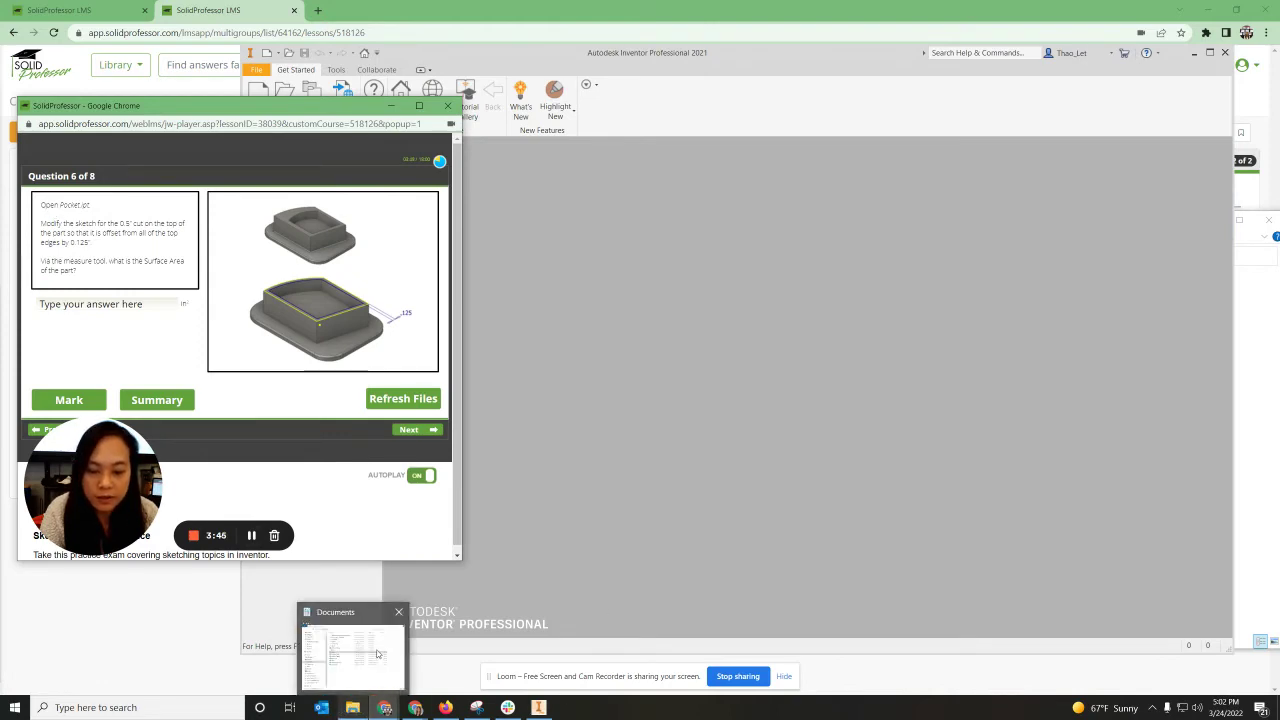
pyautogui.click(378, 653)
pyautogui.doubleClick(823, 458)
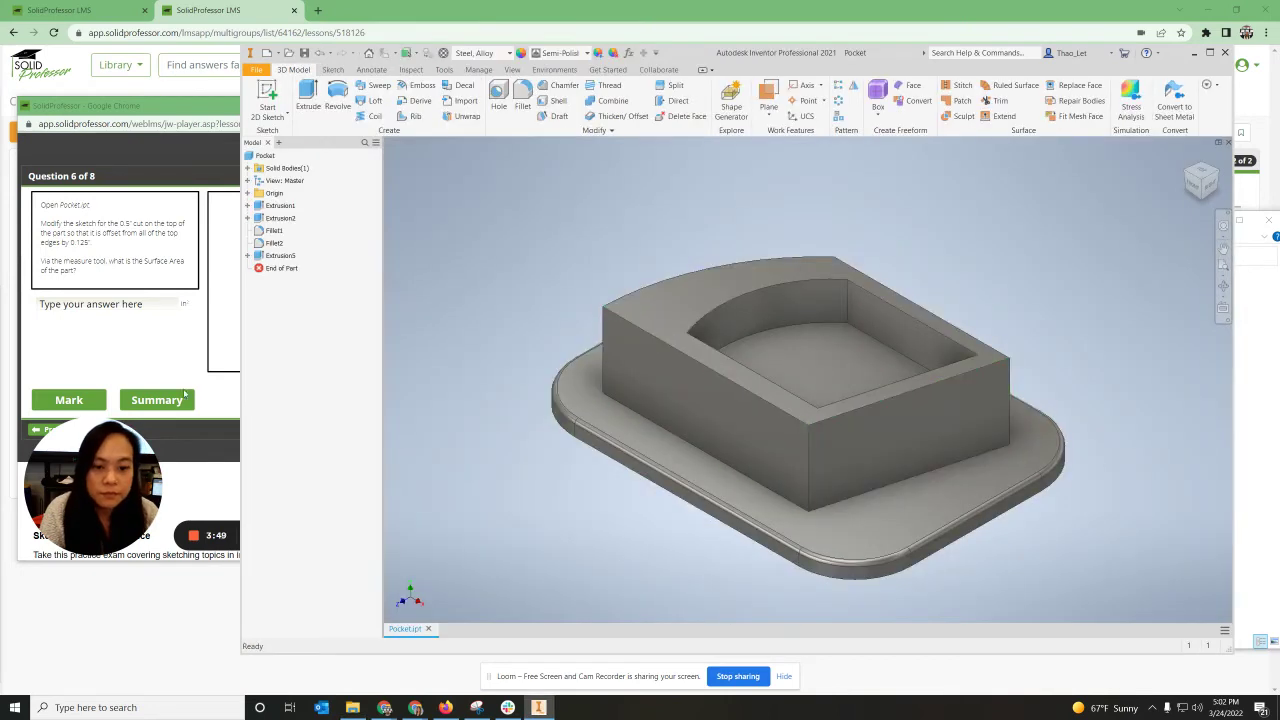
pyautogui.click(234, 352)
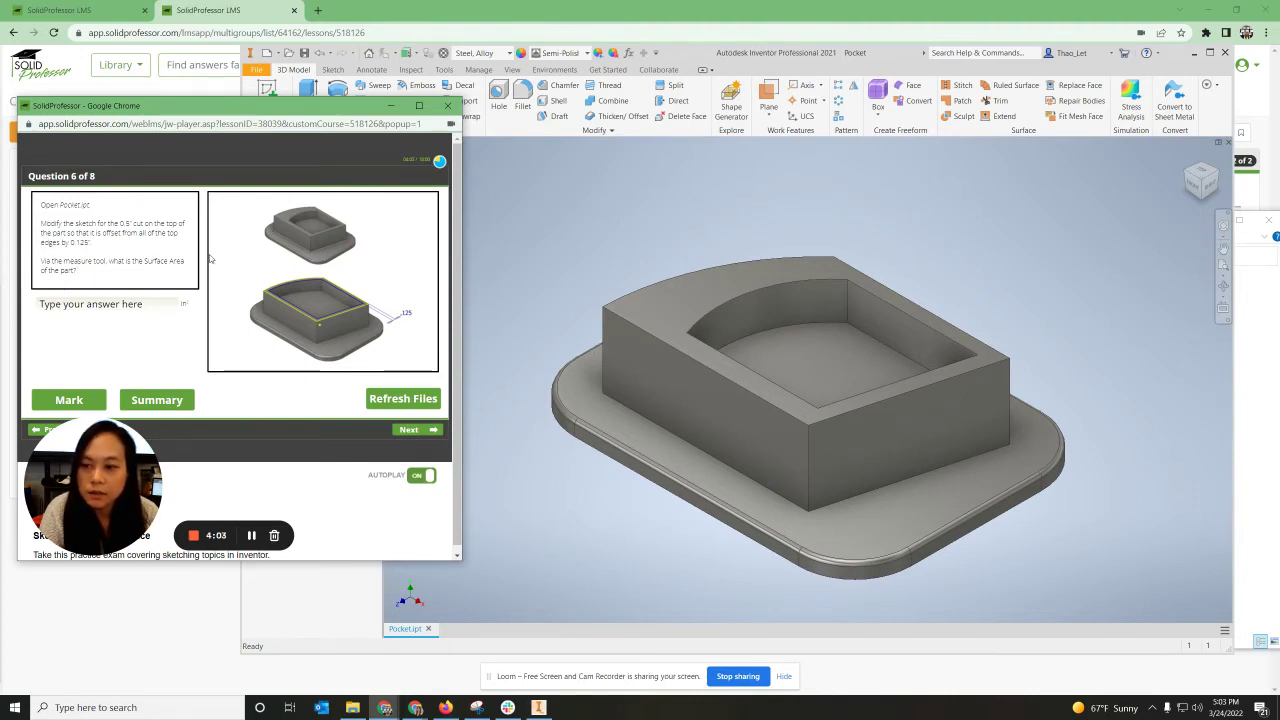
pyautogui.click(573, 302)
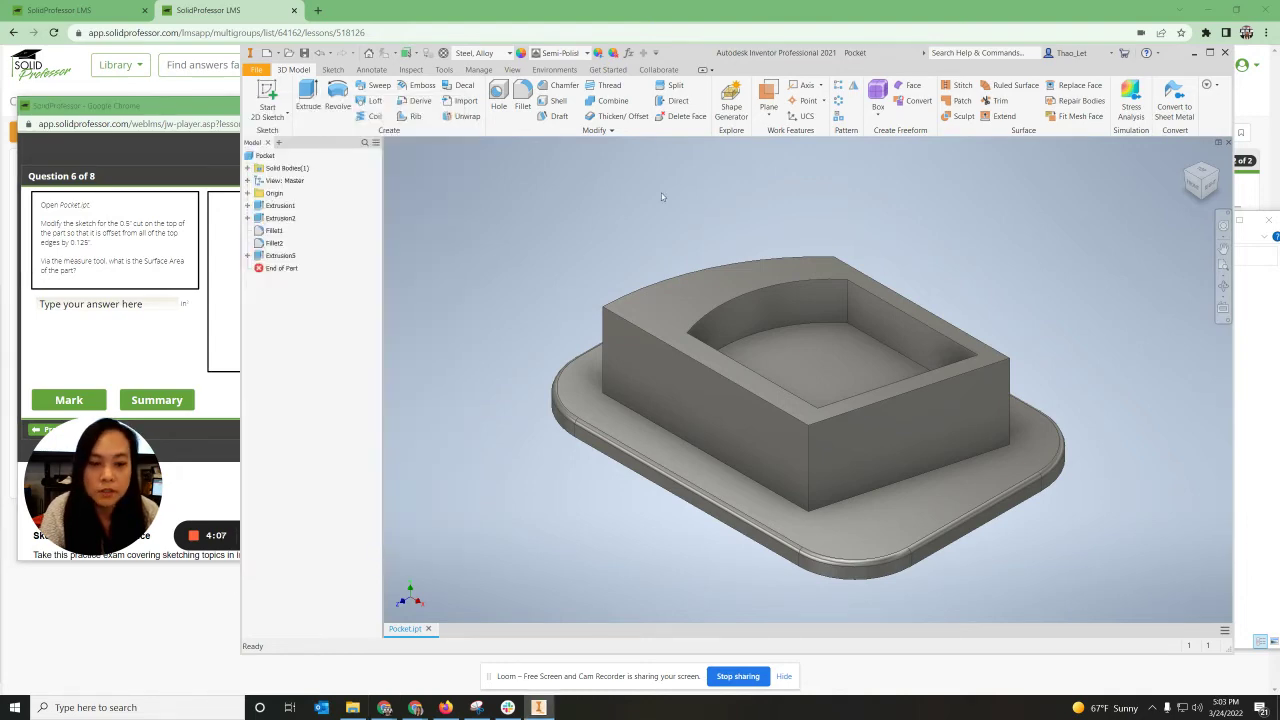
# Sketch on the raised block's top face, offset the block's outer outline inward by 0.125 in, and finish the sketch.
pyautogui.rightClick(672, 316)
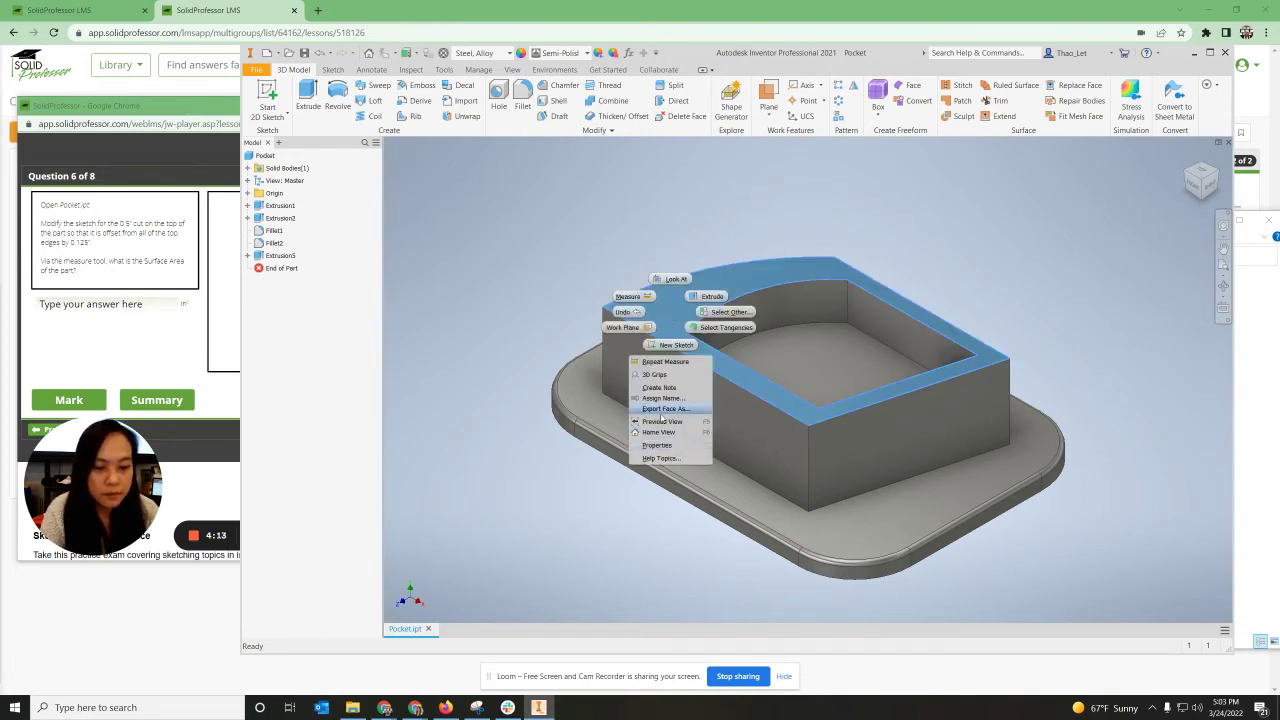
pyautogui.click(674, 344)
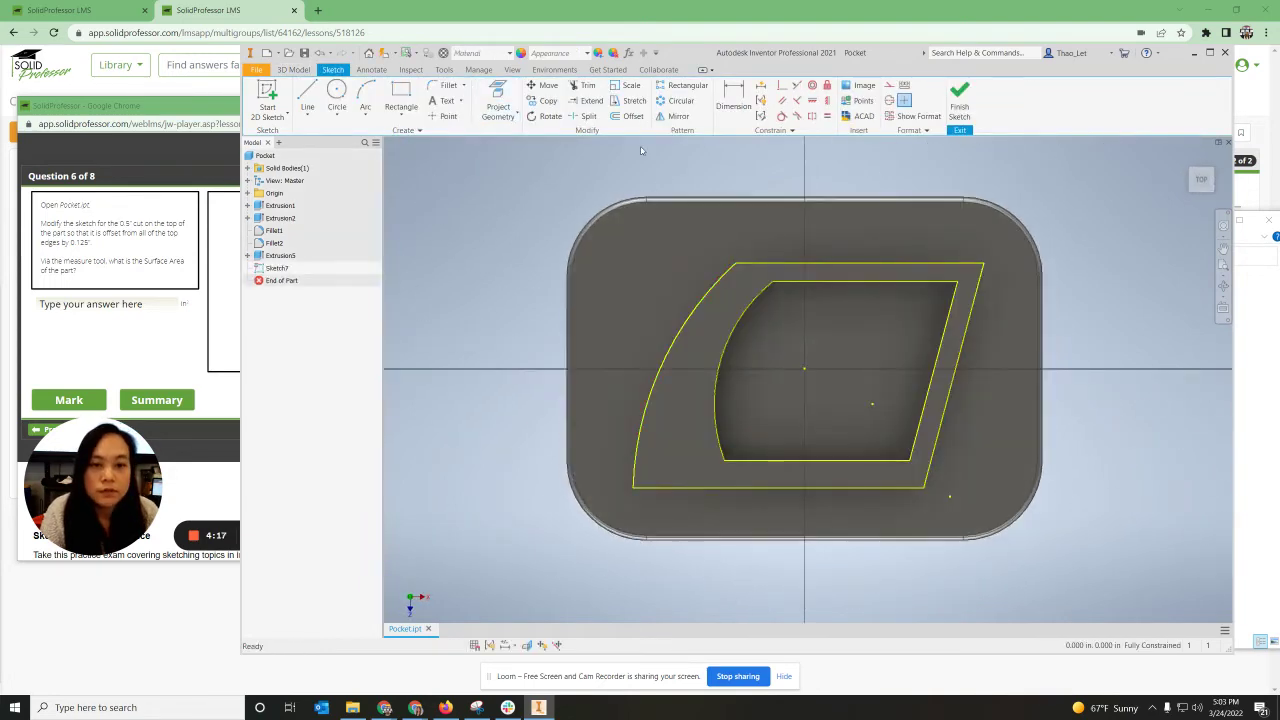
pyautogui.click(633, 117)
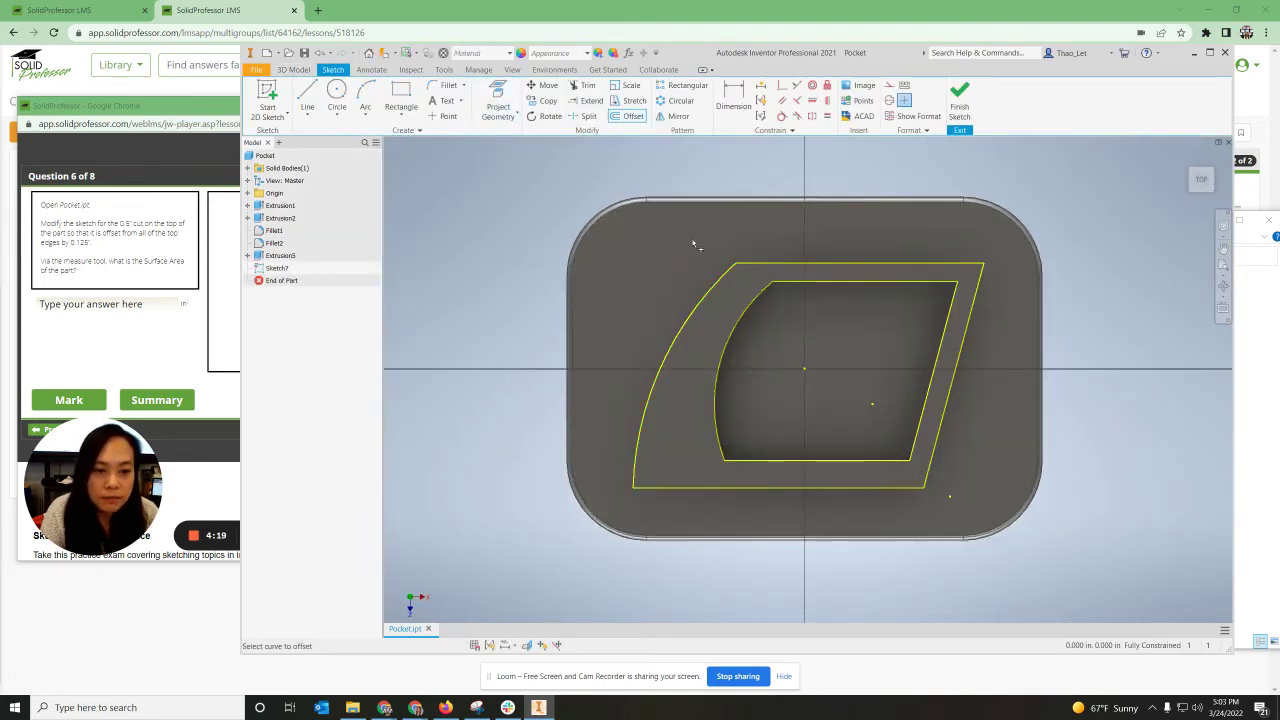
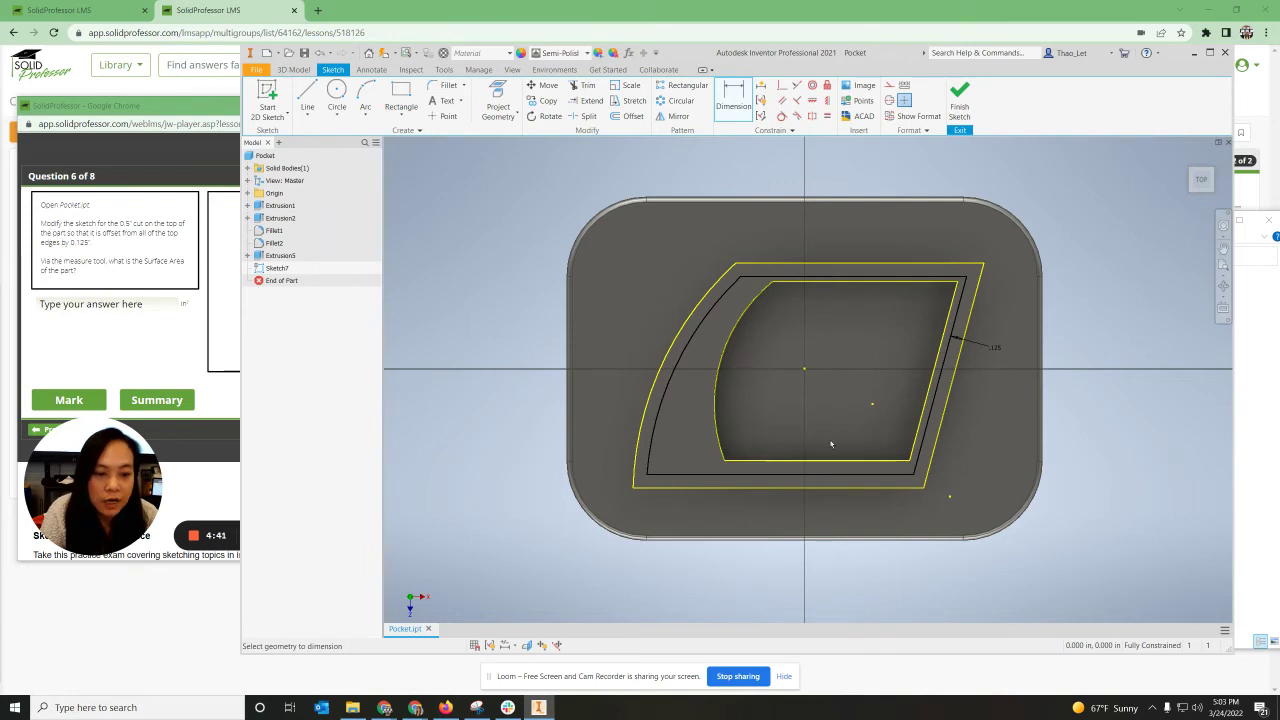
pyautogui.click(959, 100)
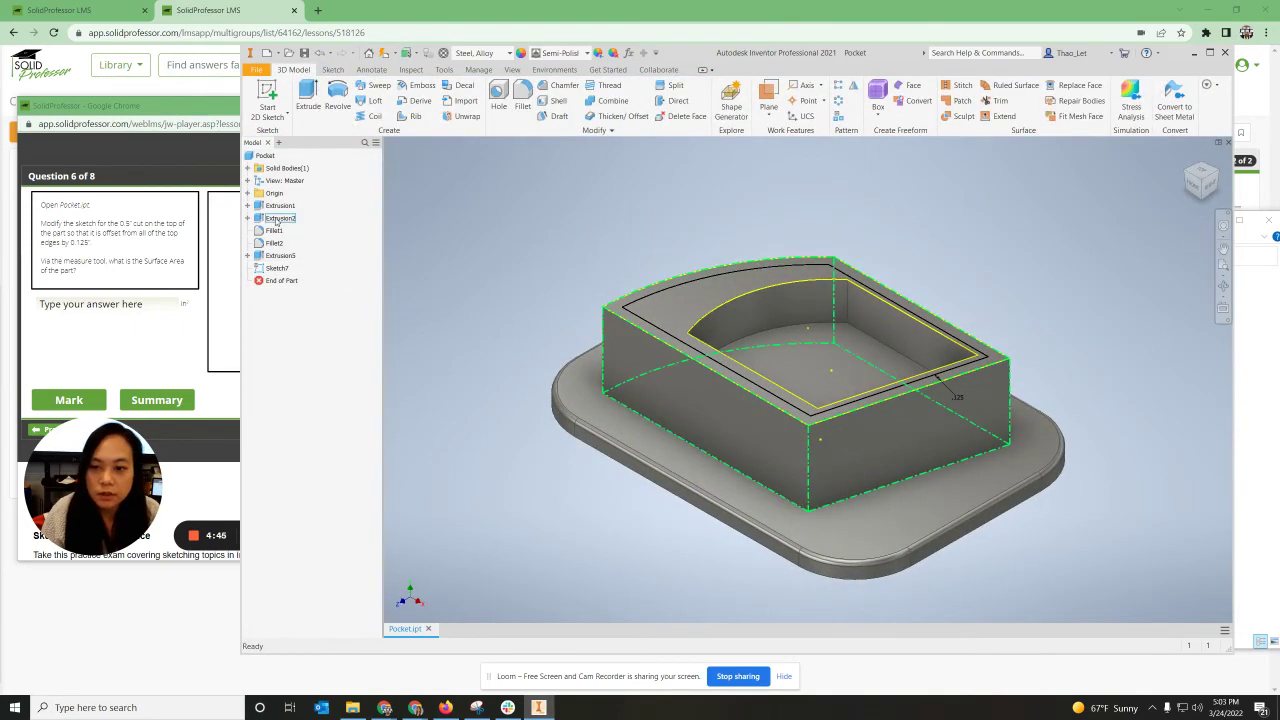
pyautogui.doubleClick(279, 218)
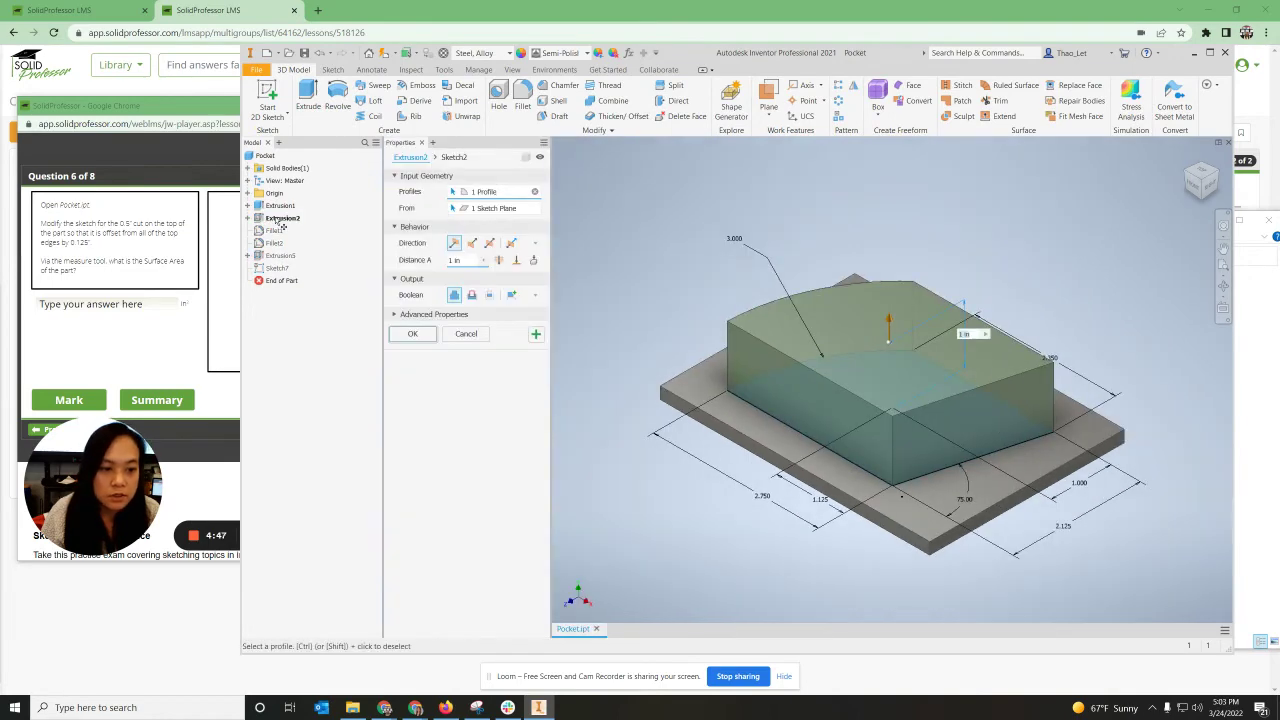
pyautogui.click(462, 336)
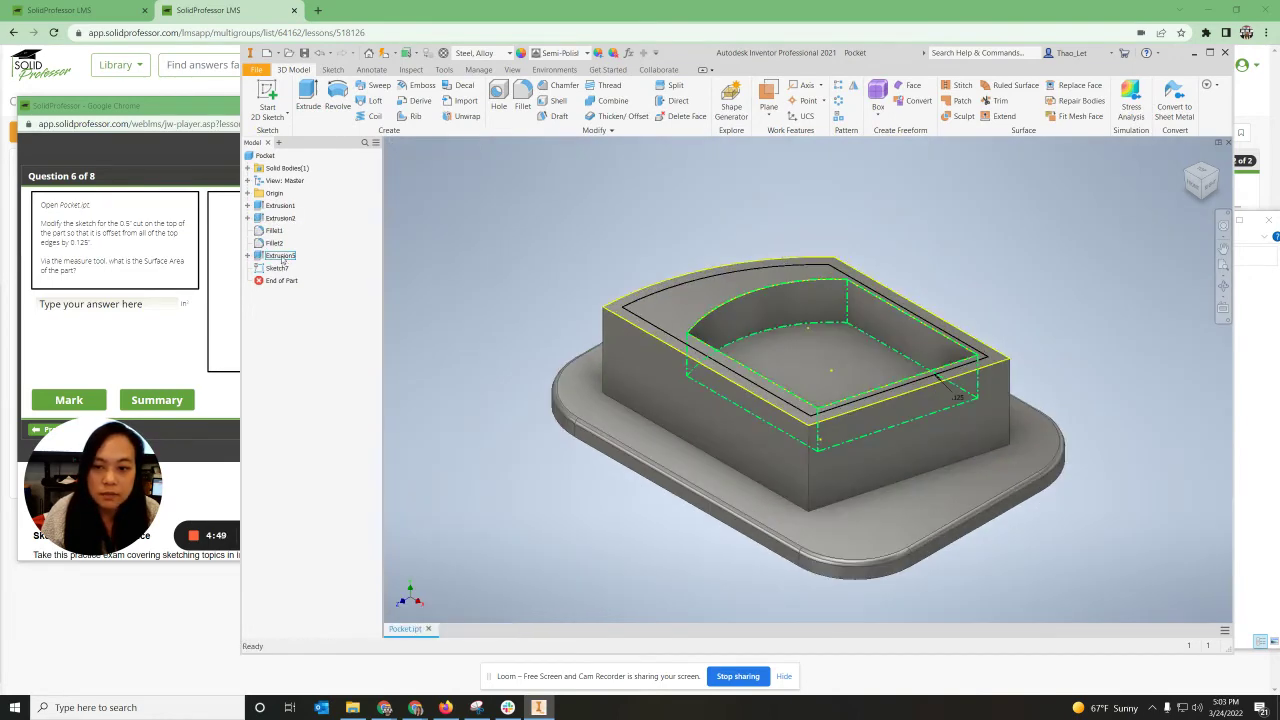
pyautogui.doubleClick(281, 257)
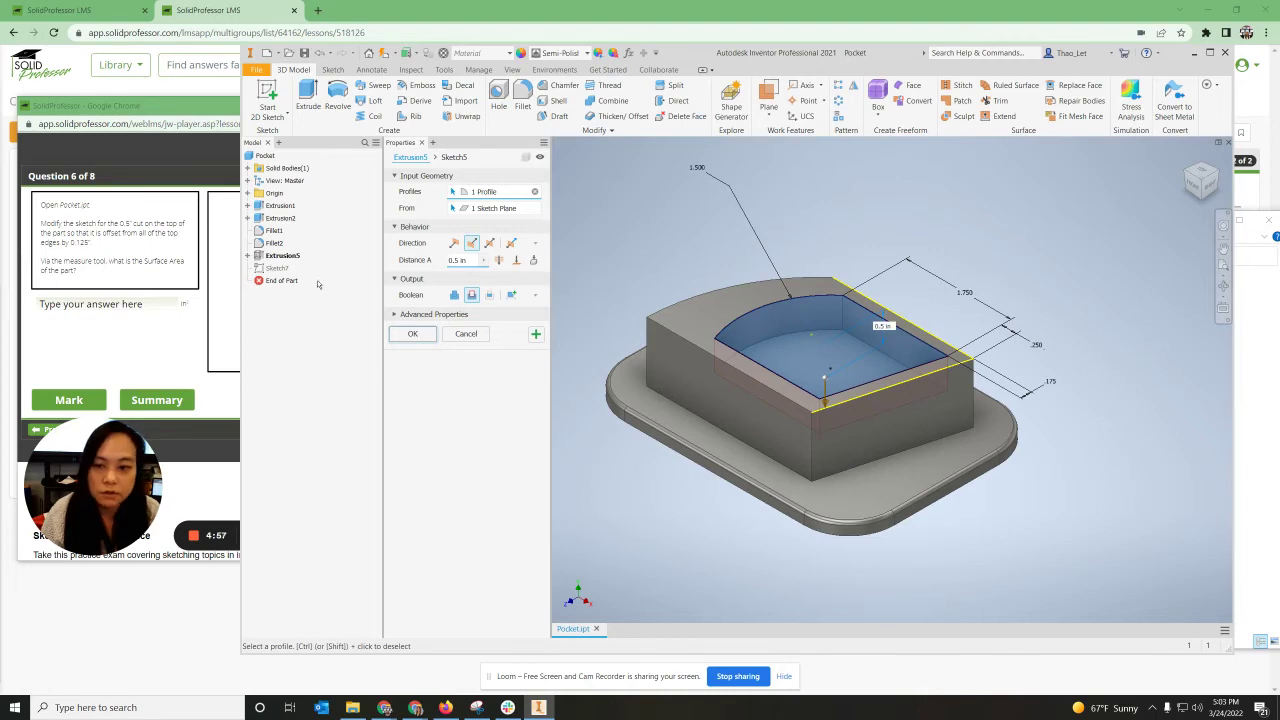
pyautogui.click(412, 334)
# Extrude the region between the offset outline and the existing pocket 0.5 in down into the block as a cut.
pyautogui.doubleClick(277, 268)
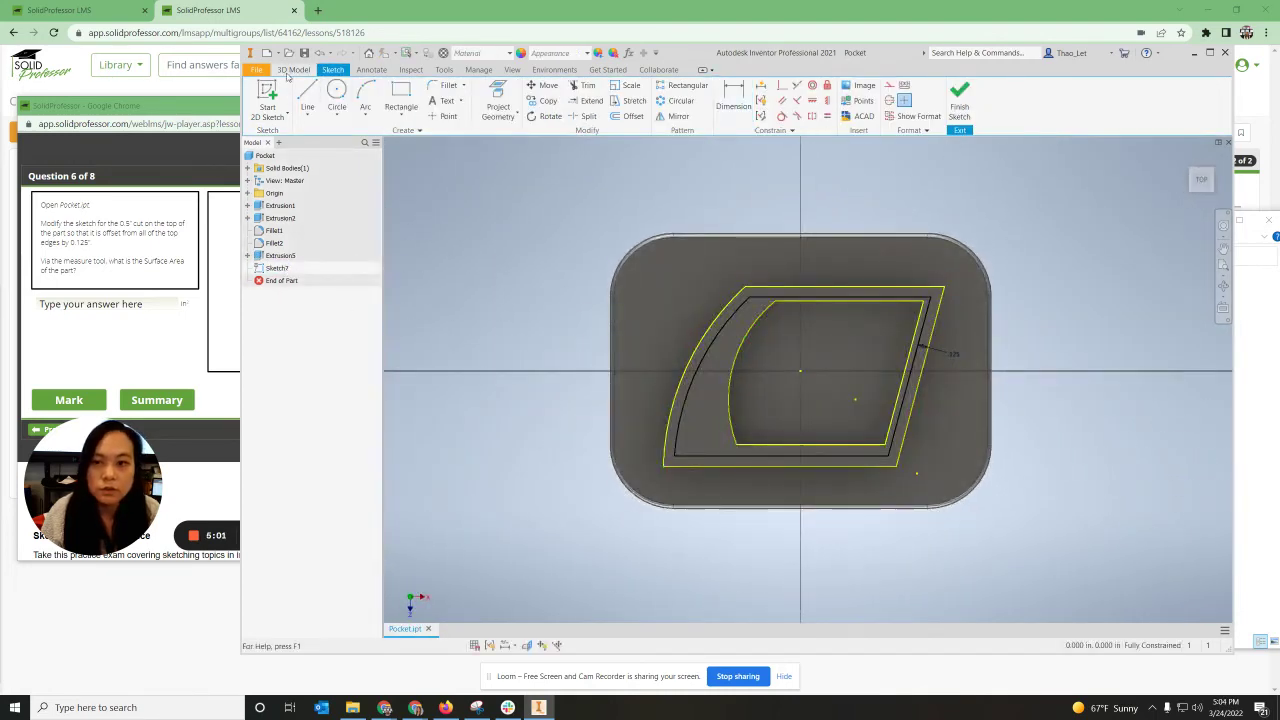
pyautogui.click(292, 71)
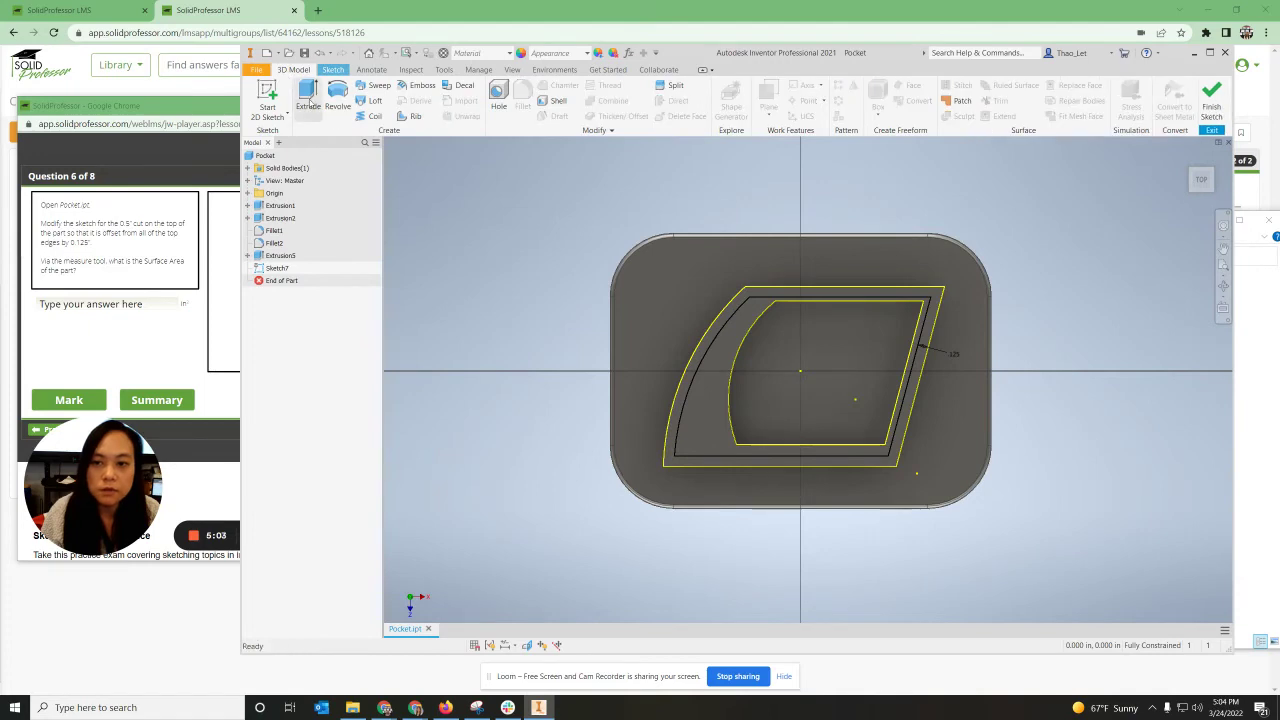
pyautogui.click(308, 97)
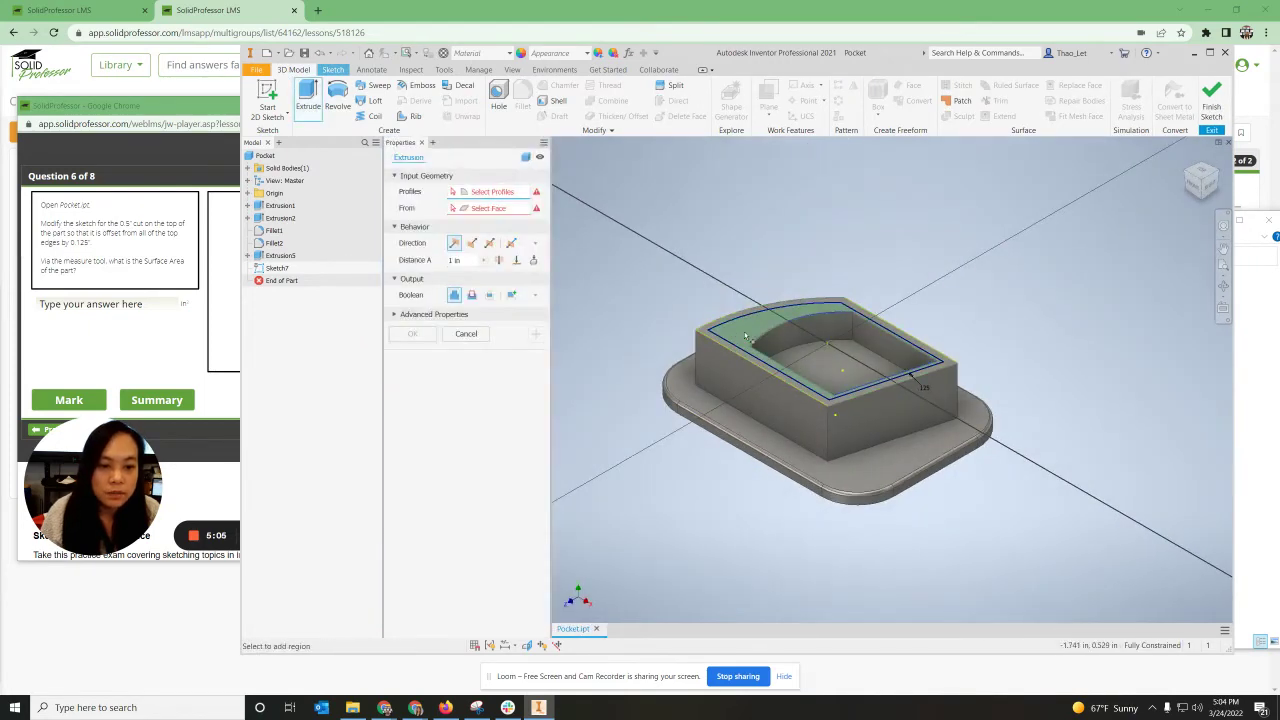
pyautogui.click(745, 336)
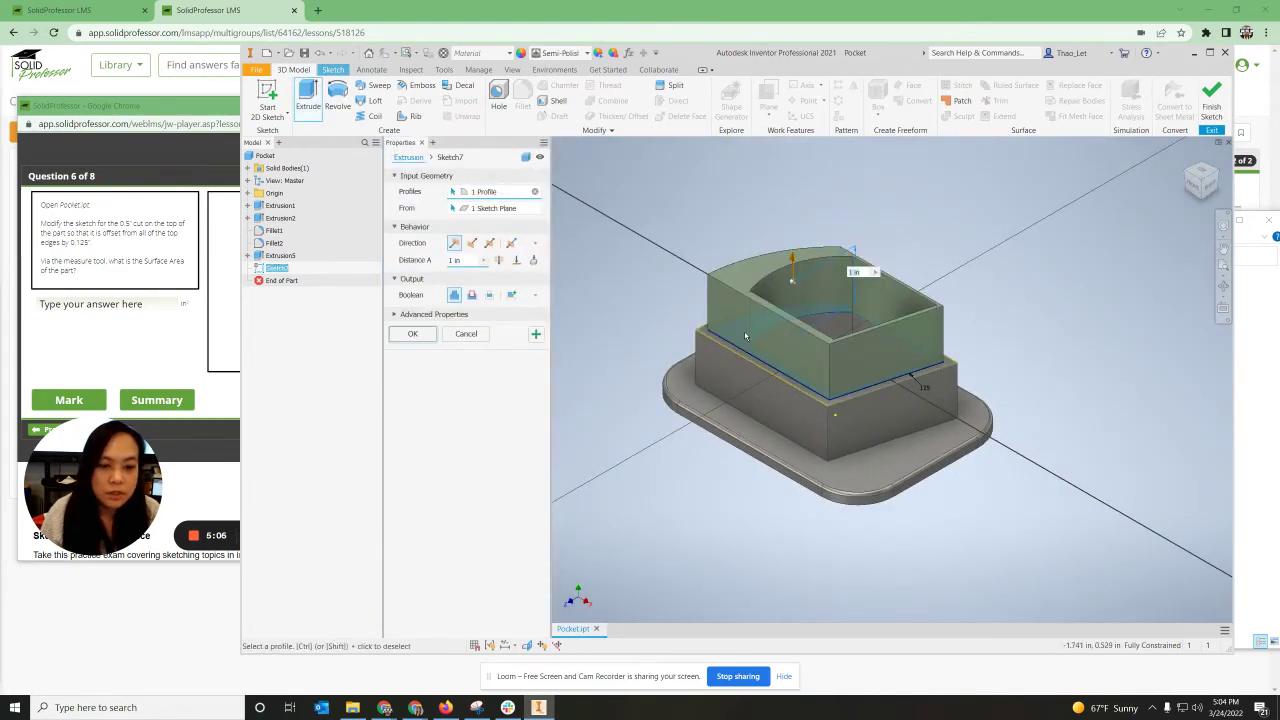
pyautogui.click(471, 243)
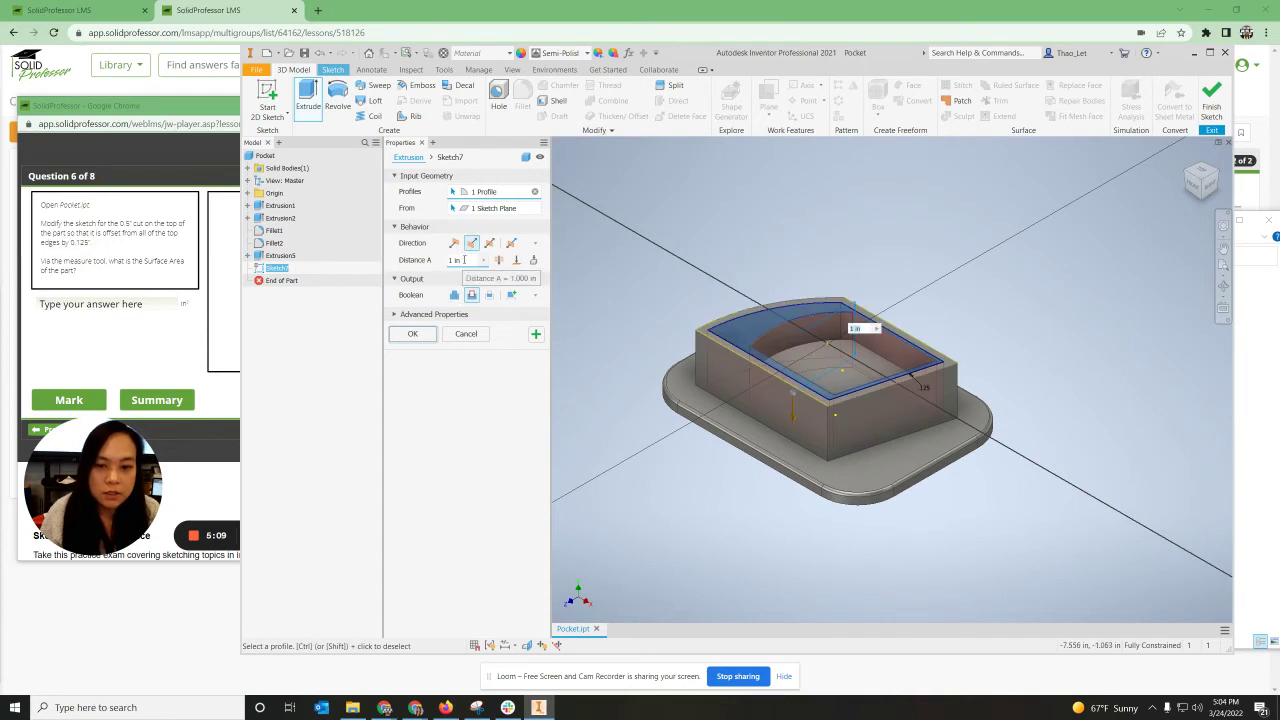
pyautogui.doubleClick(459, 260)
pyautogui.press('BackSpace')
pyautogui.write('.5')
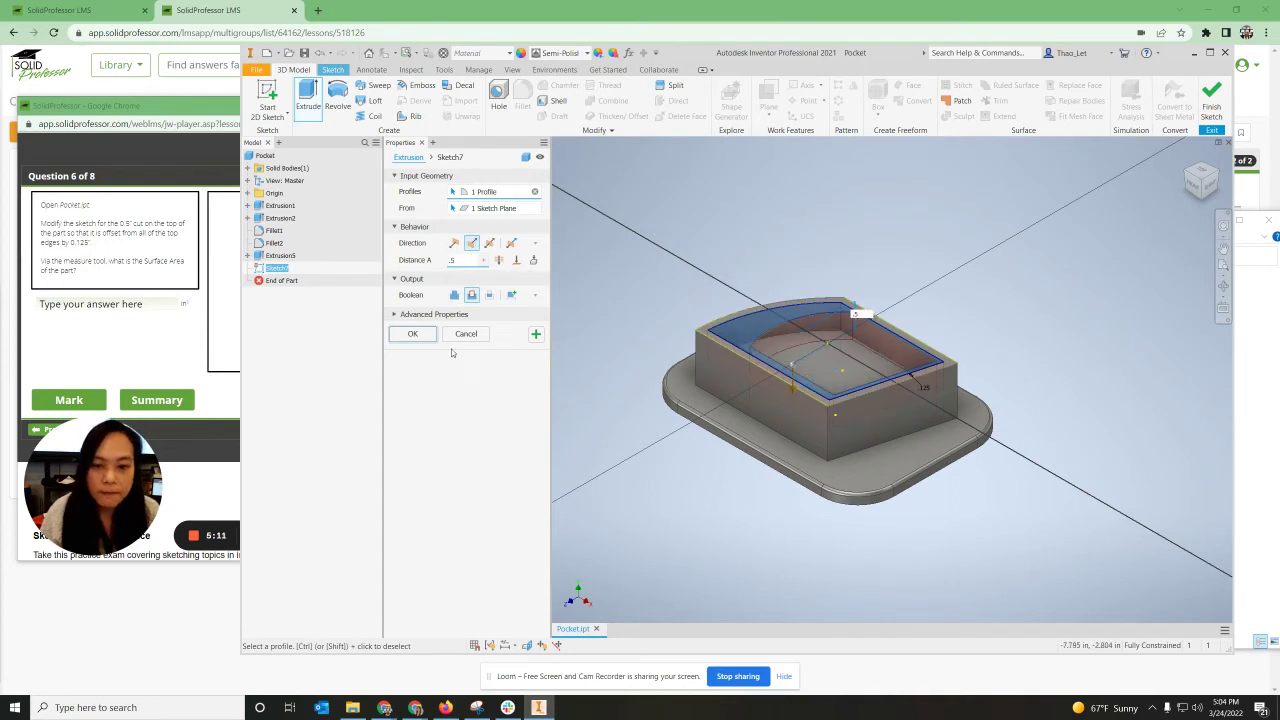
pyautogui.click(412, 333)
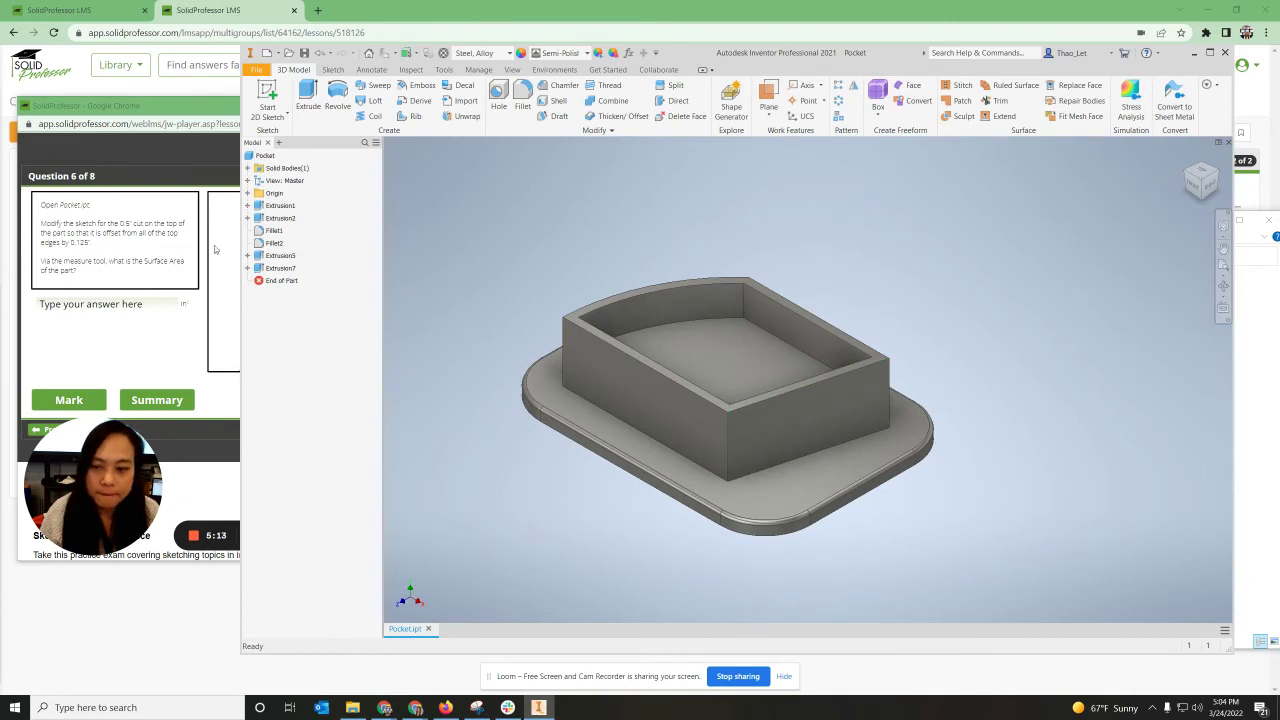
# Update the Pocket part's physical properties in iProperties and read its surface area.
pyautogui.click(212, 347)
pyautogui.click(640, 400)
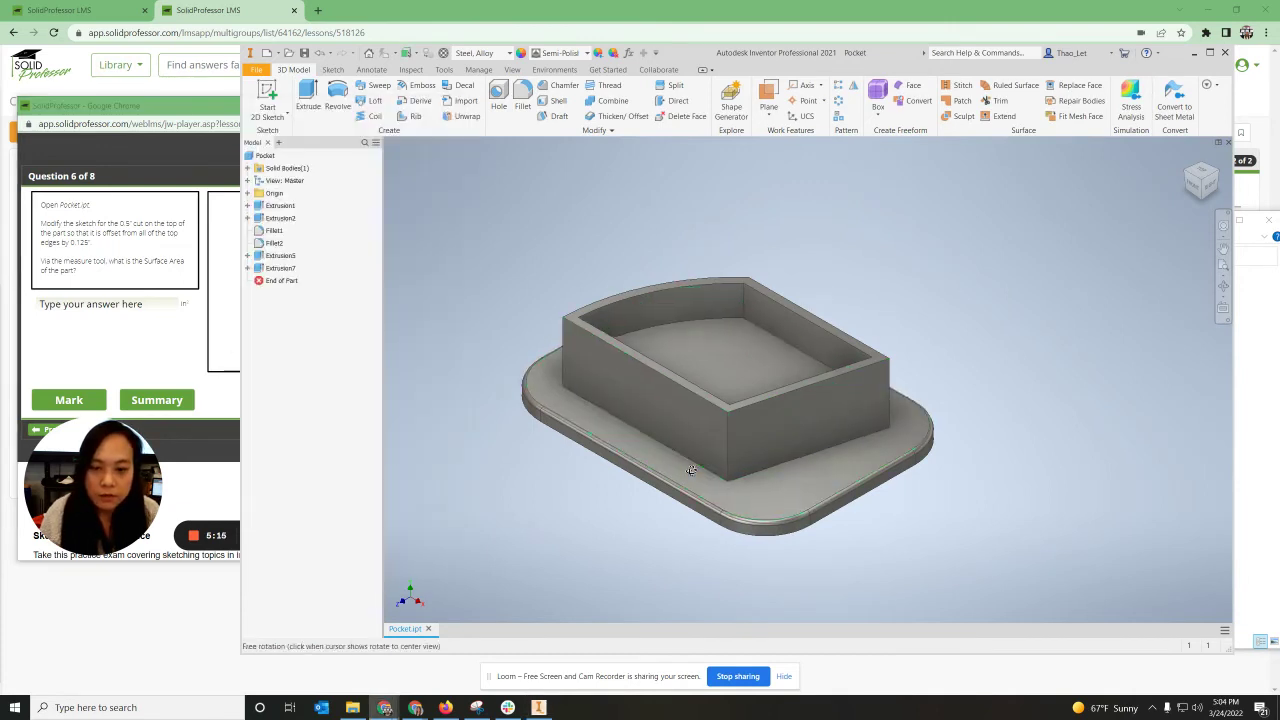
pyautogui.keyDown('shift'); pyautogui.moveTo(640, 400); pyautogui.dragTo(610, 445, button='middle'); pyautogui.keyUp('shift')
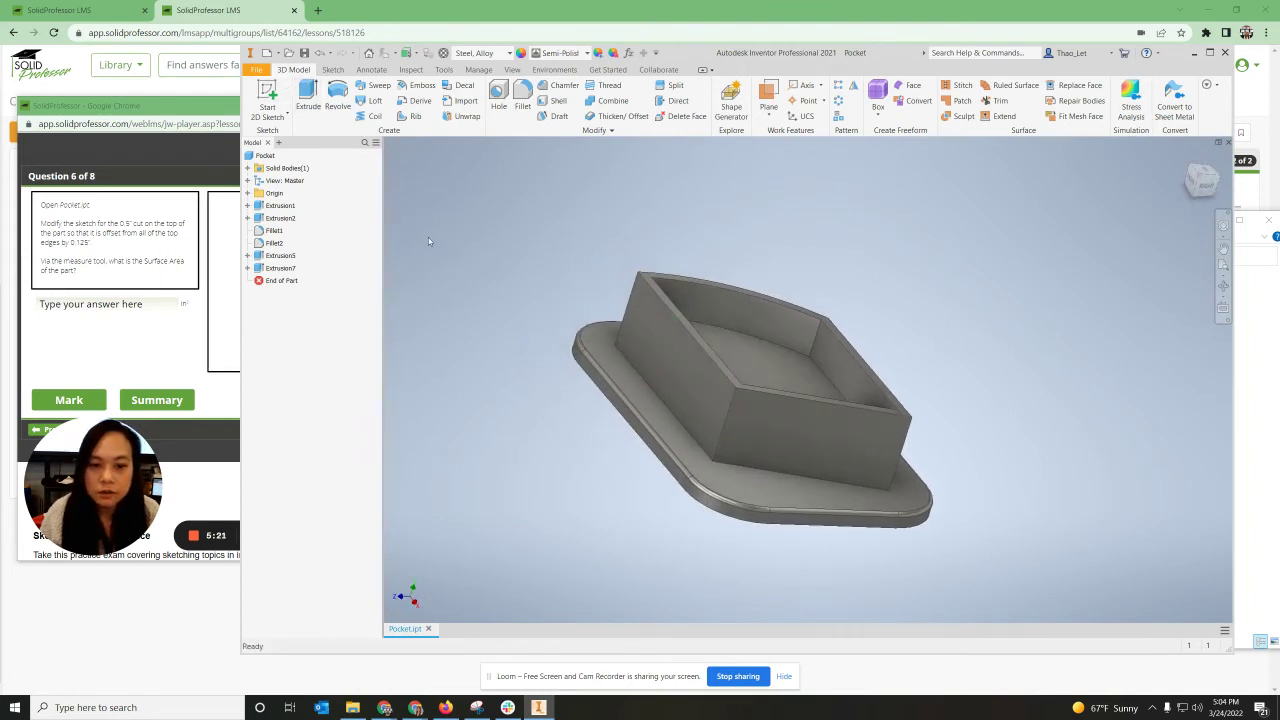
pyautogui.keyDown('shift'); pyautogui.moveTo(684, 505); pyautogui.dragTo(648, 530, button='middle'); pyautogui.keyUp('shift')
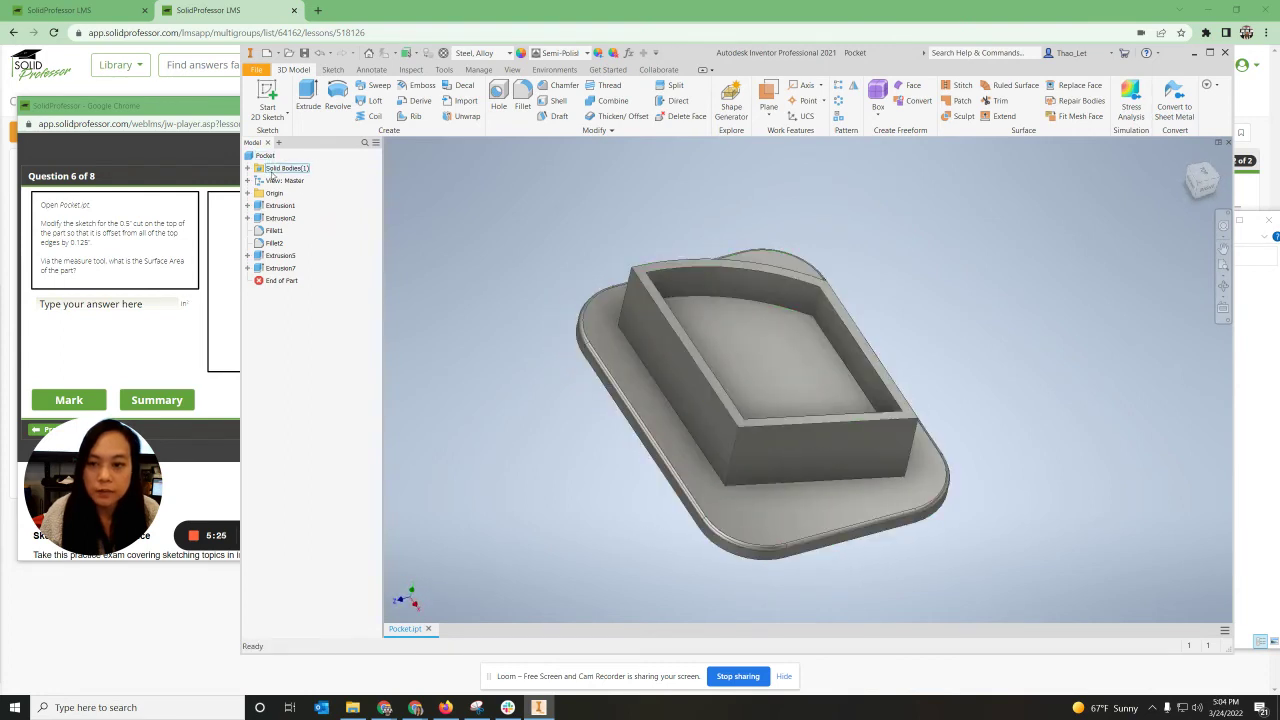
pyautogui.rightClick(266, 157)
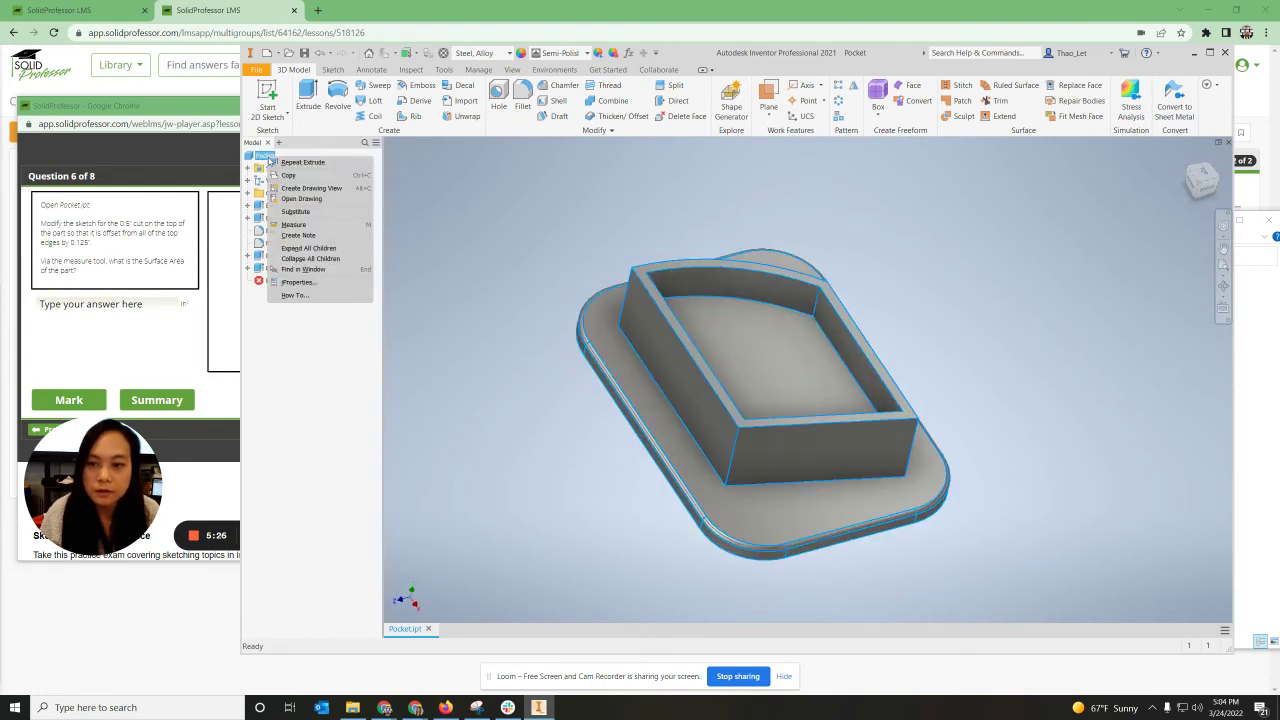
pyautogui.click(300, 285)
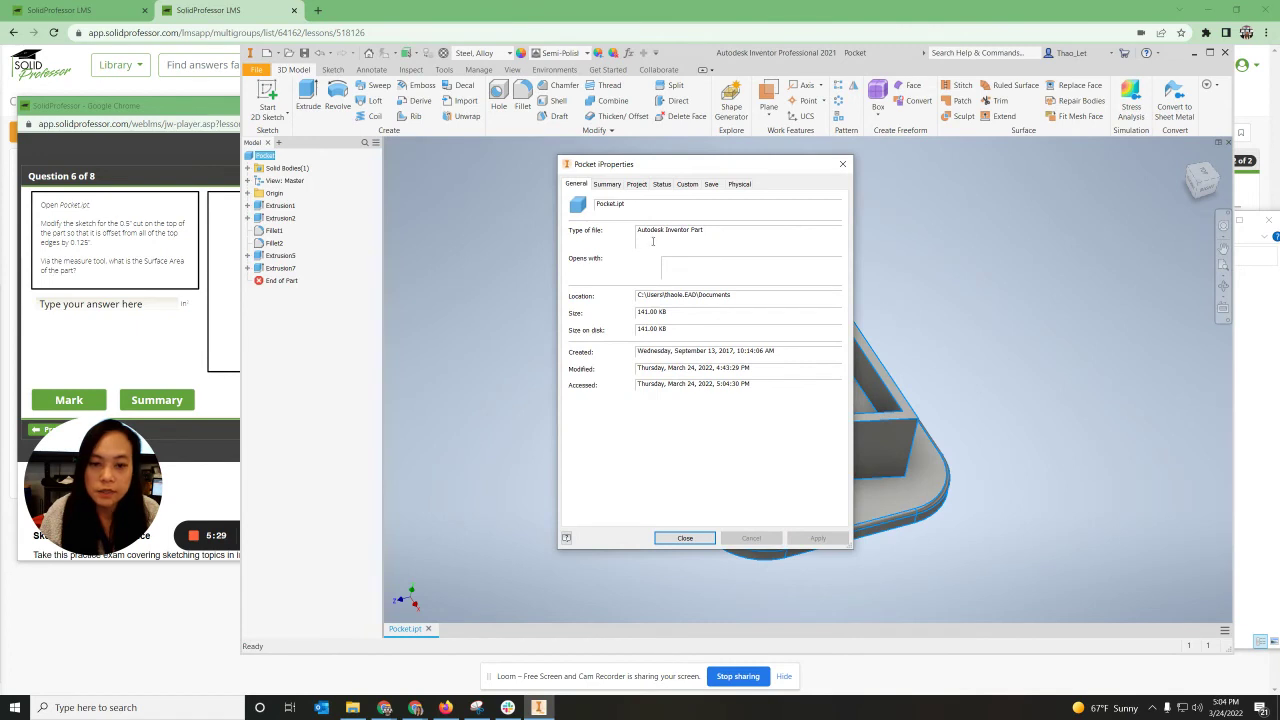
pyautogui.click(740, 185)
pyautogui.click(834, 214)
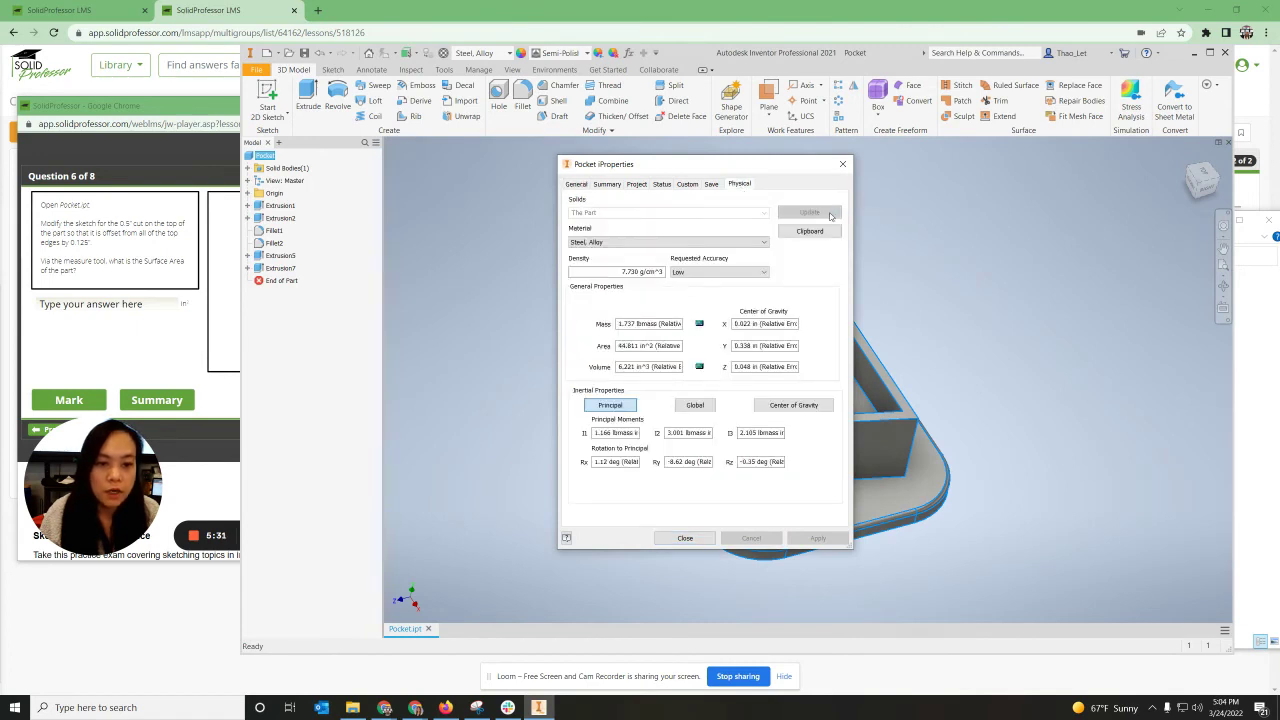
pyautogui.doubleClick(627, 345)
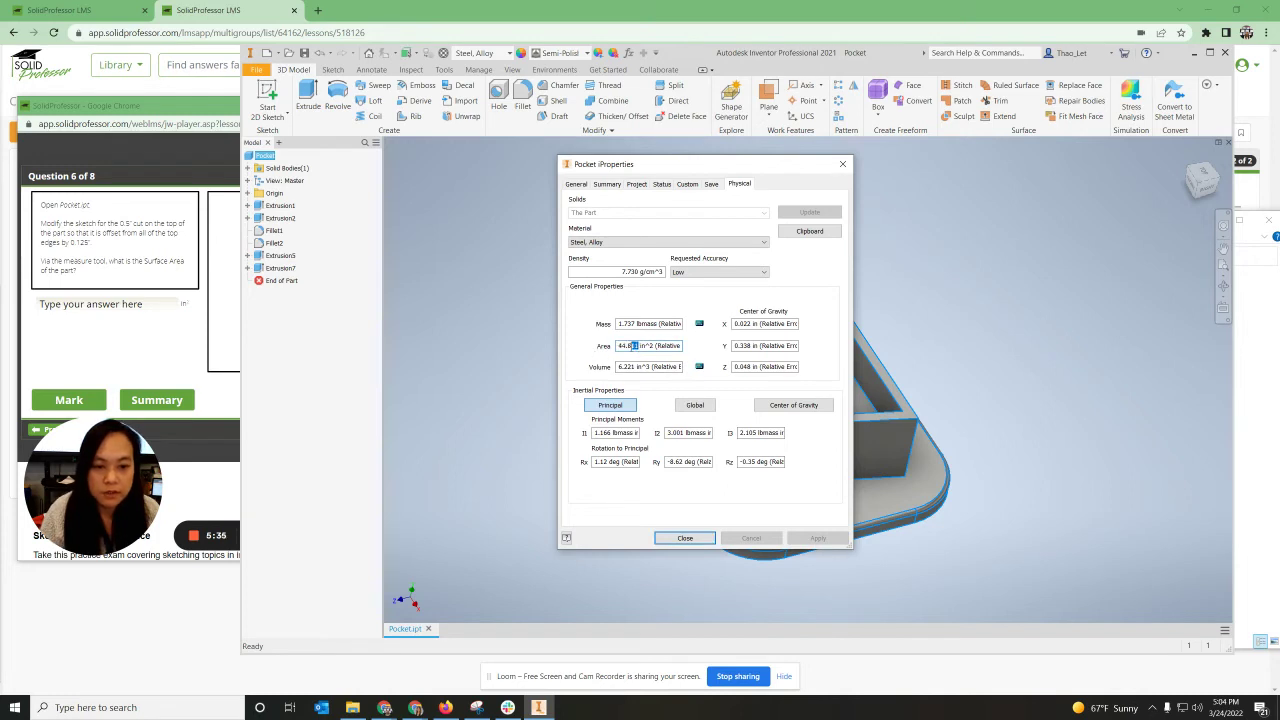
# Move on to exam question 7, open the Modified Sketch part from the Documents folder and edit the extrusion's sketch.
pyautogui.click(236, 477)
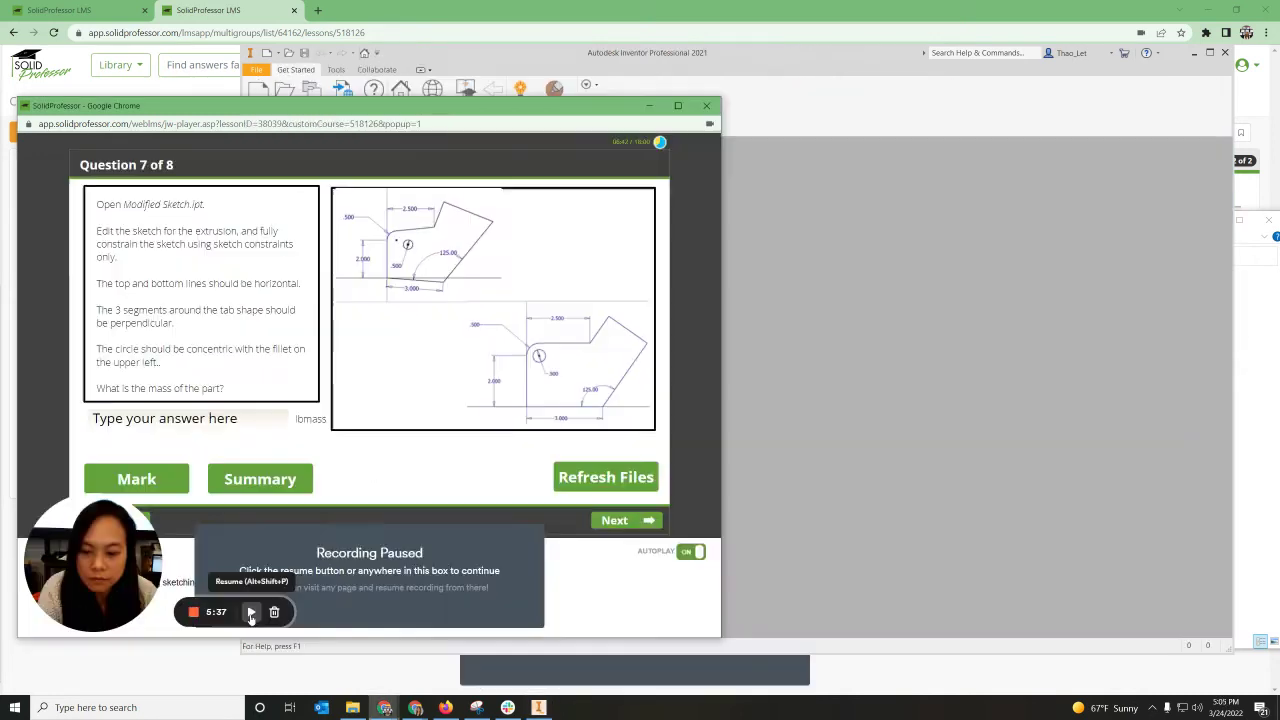
pyautogui.click(251, 611)
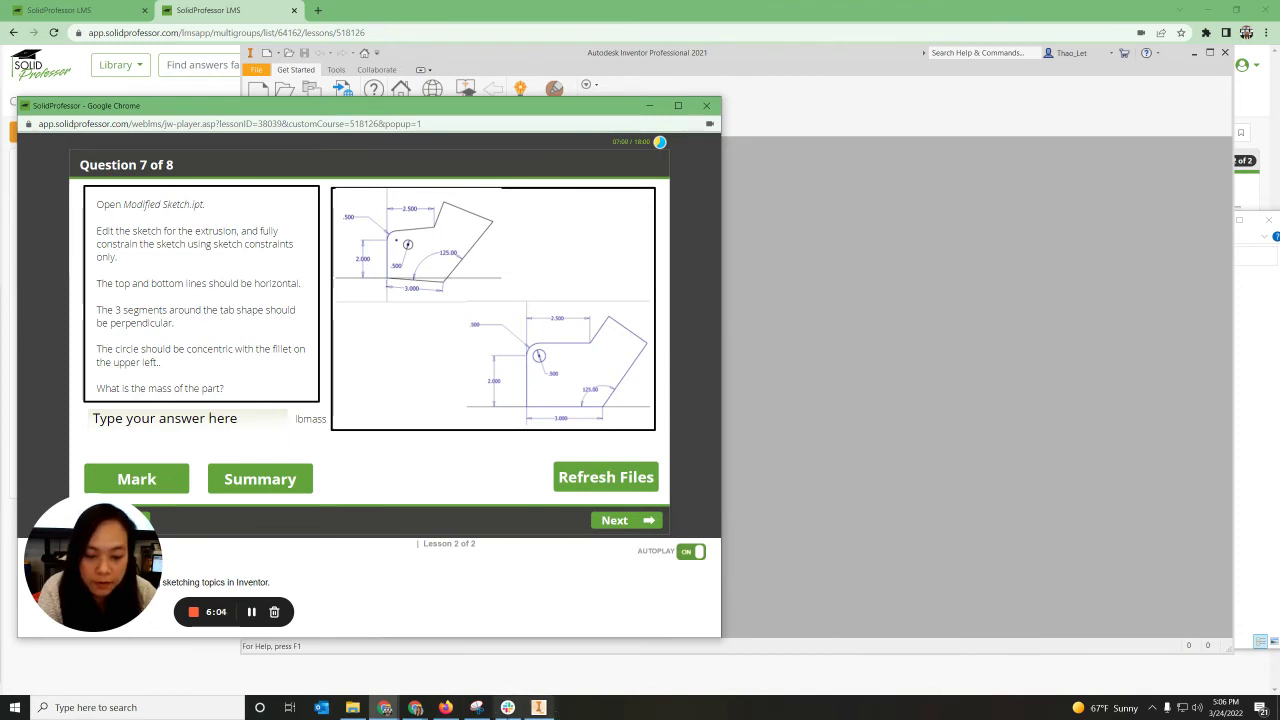
pyautogui.click(352, 708)
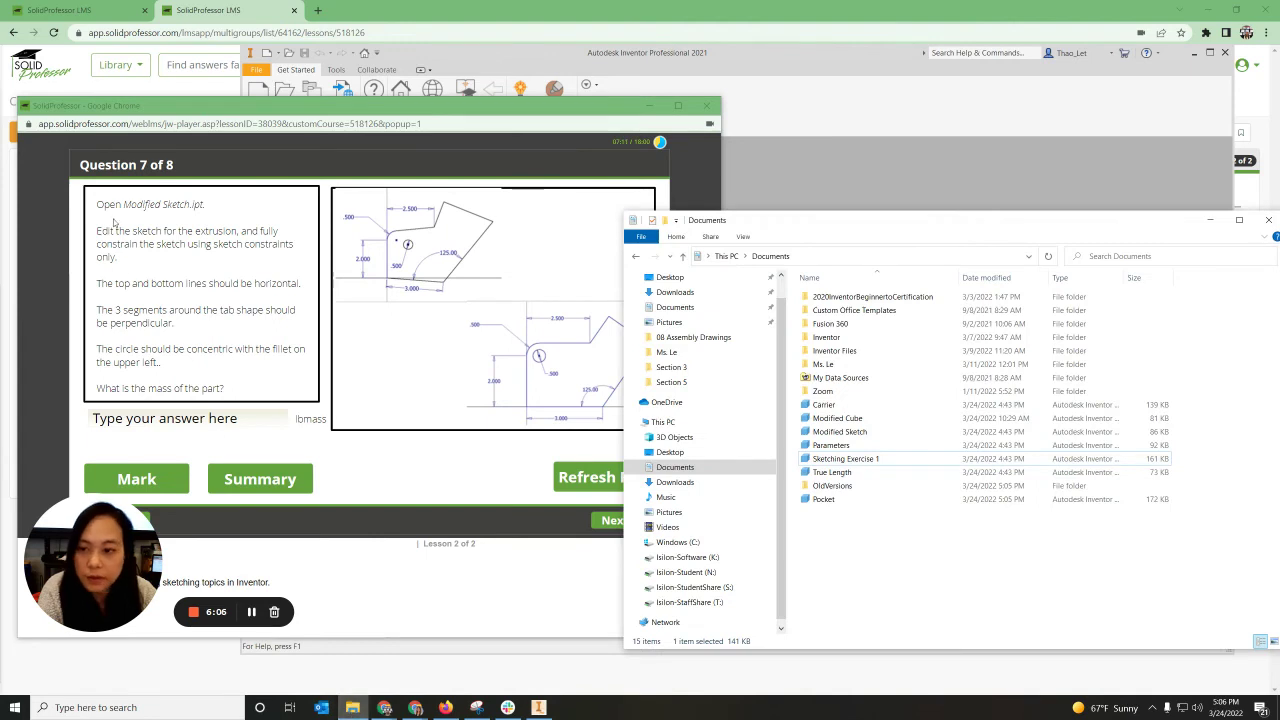
pyautogui.doubleClick(841, 431)
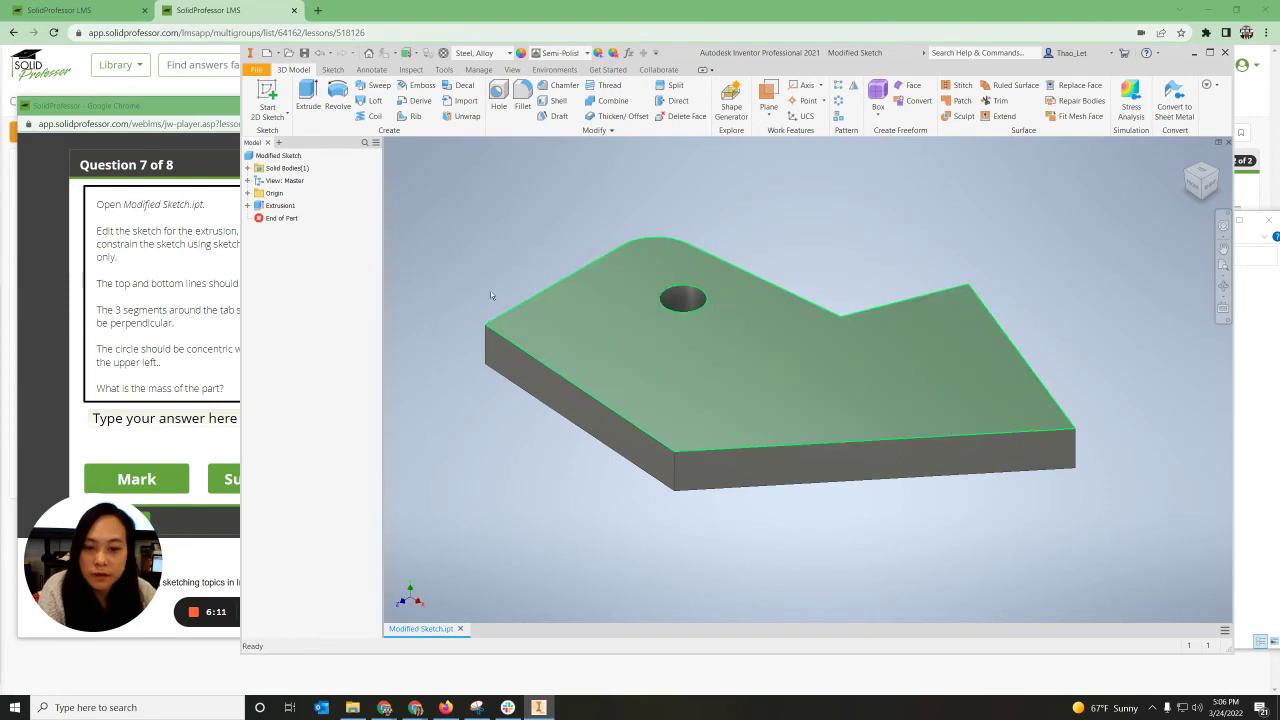
pyautogui.click(250, 205)
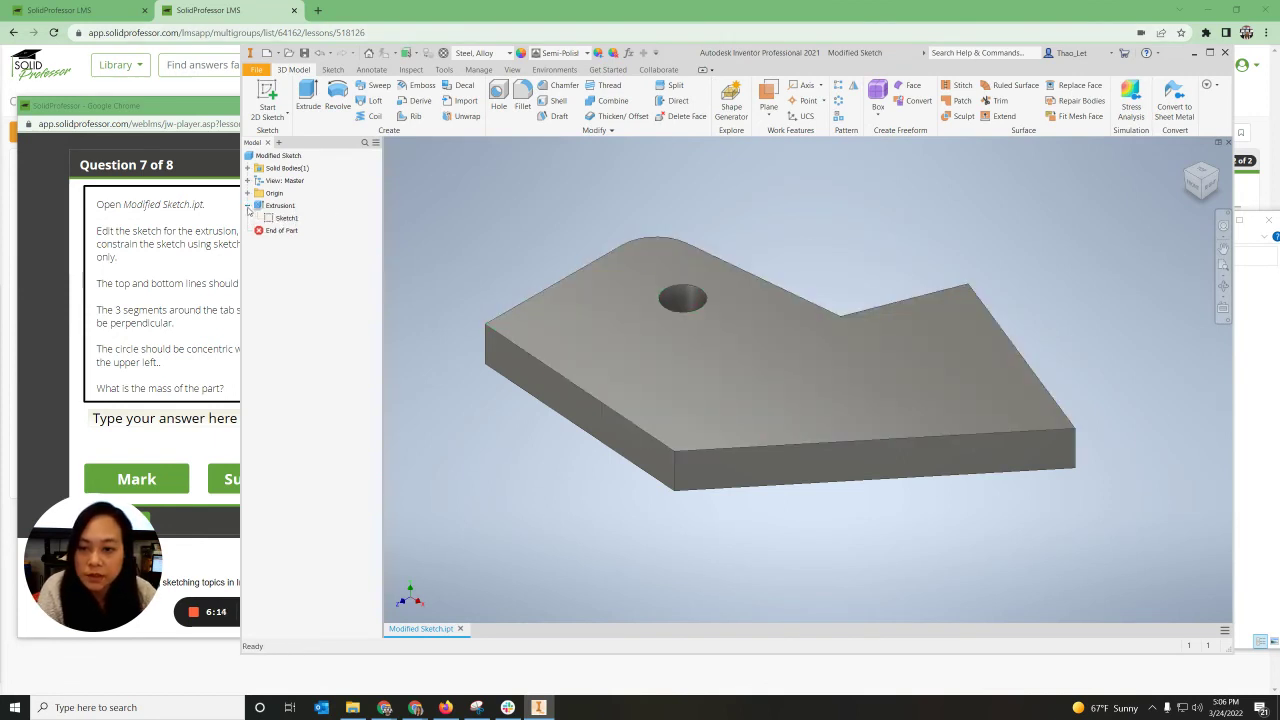
pyautogui.doubleClick(287, 218)
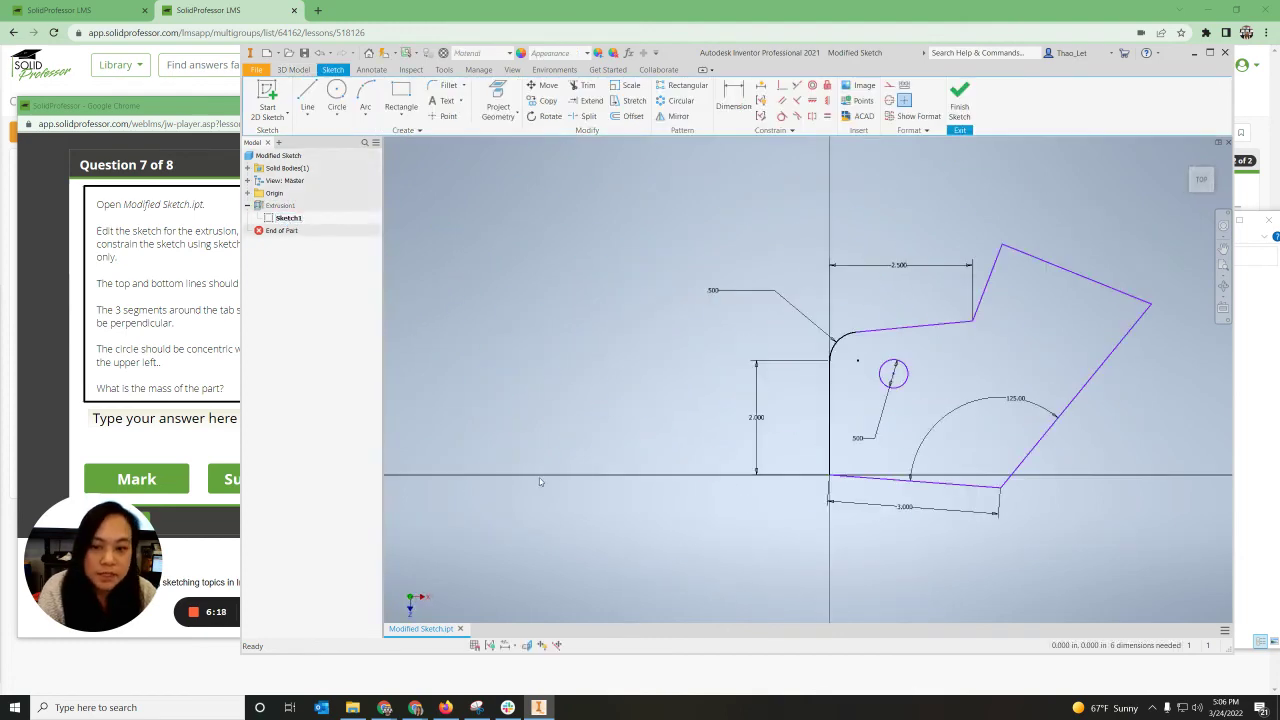
# Review the question's constraint requirements and make the profile's upper and bottom lines horizontal.
pyautogui.click(181, 322)
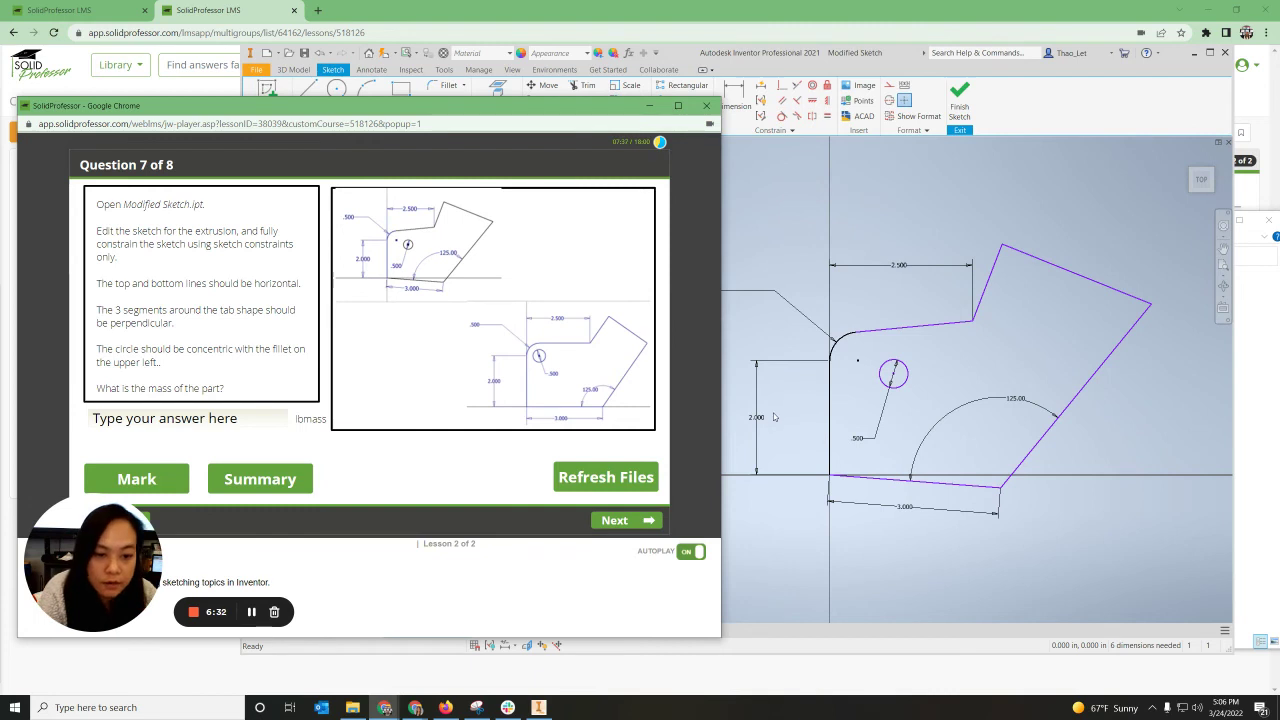
pyautogui.keyDown('ctrl'); pyautogui.click(955, 490); pyautogui.keyUp('ctrl')
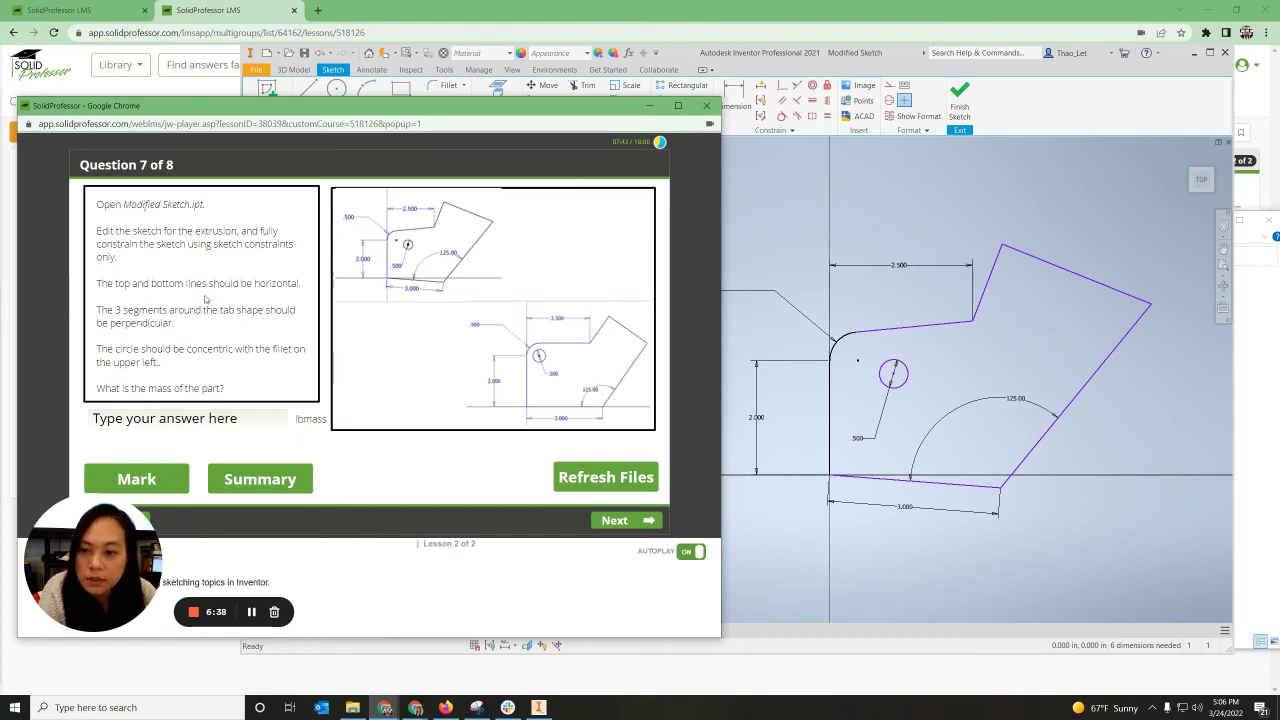
pyautogui.click(878, 233)
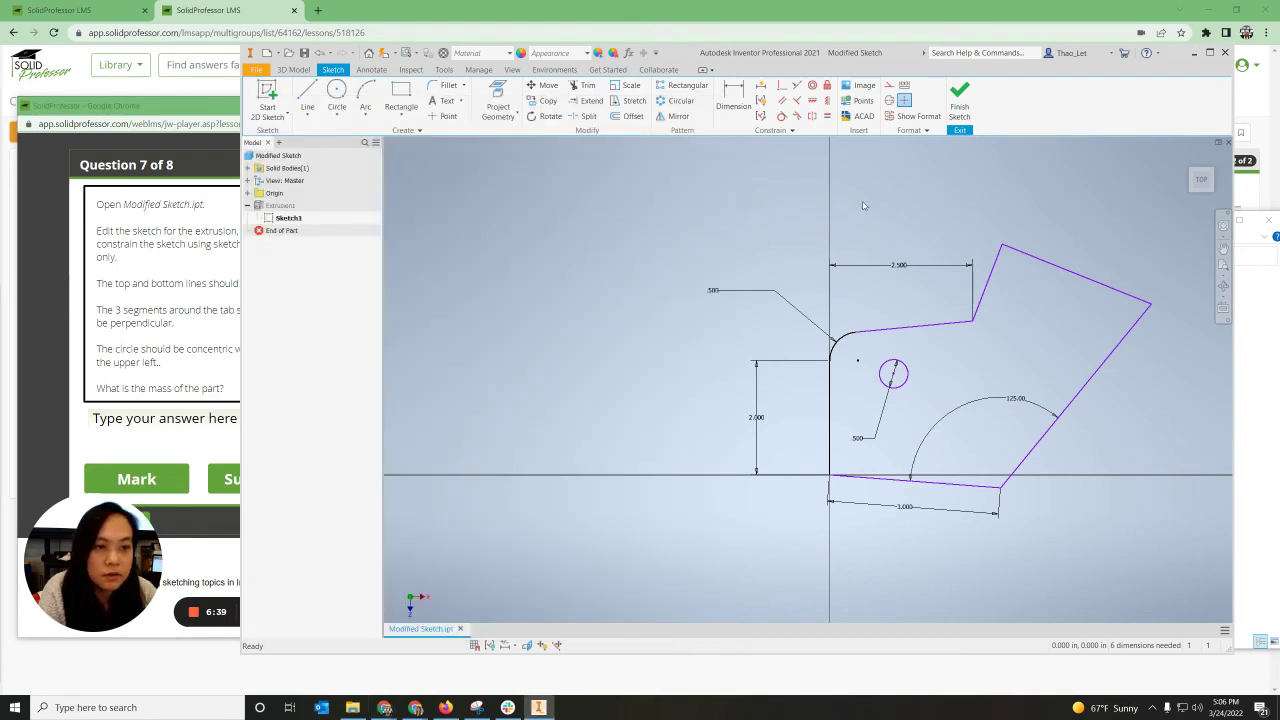
pyautogui.click(812, 101)
pyautogui.click(914, 327)
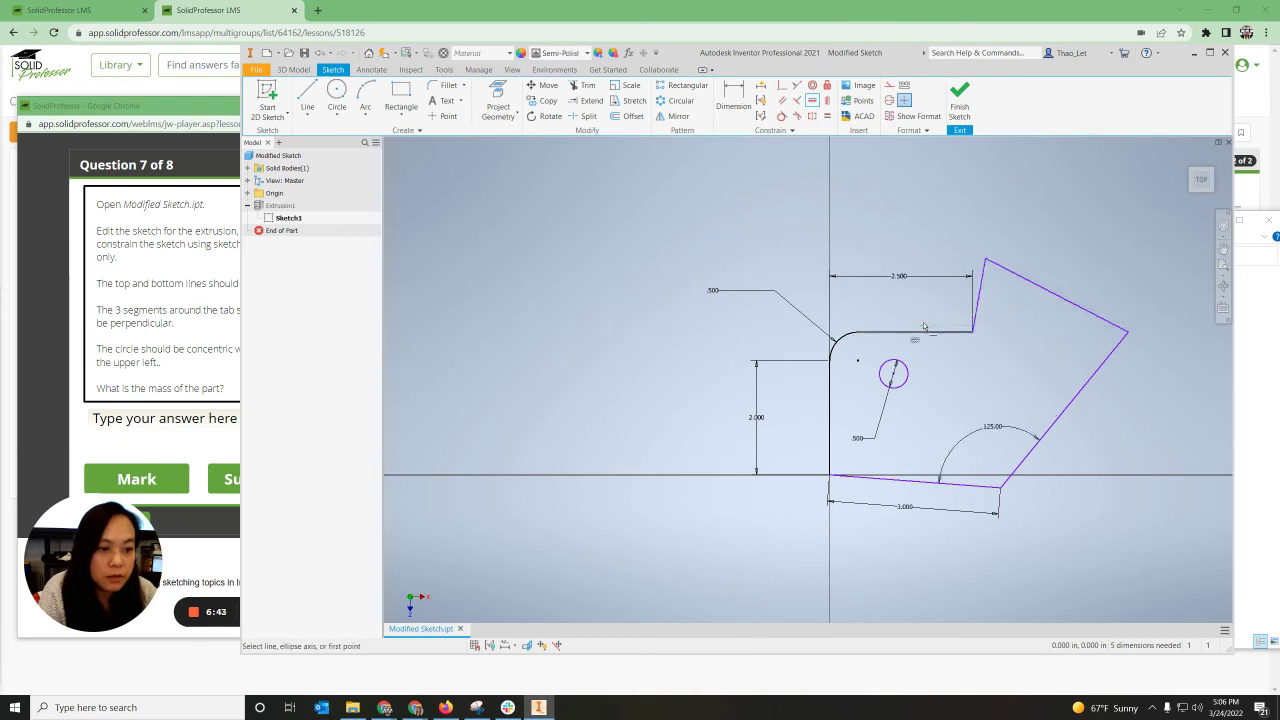
pyautogui.click(935, 487)
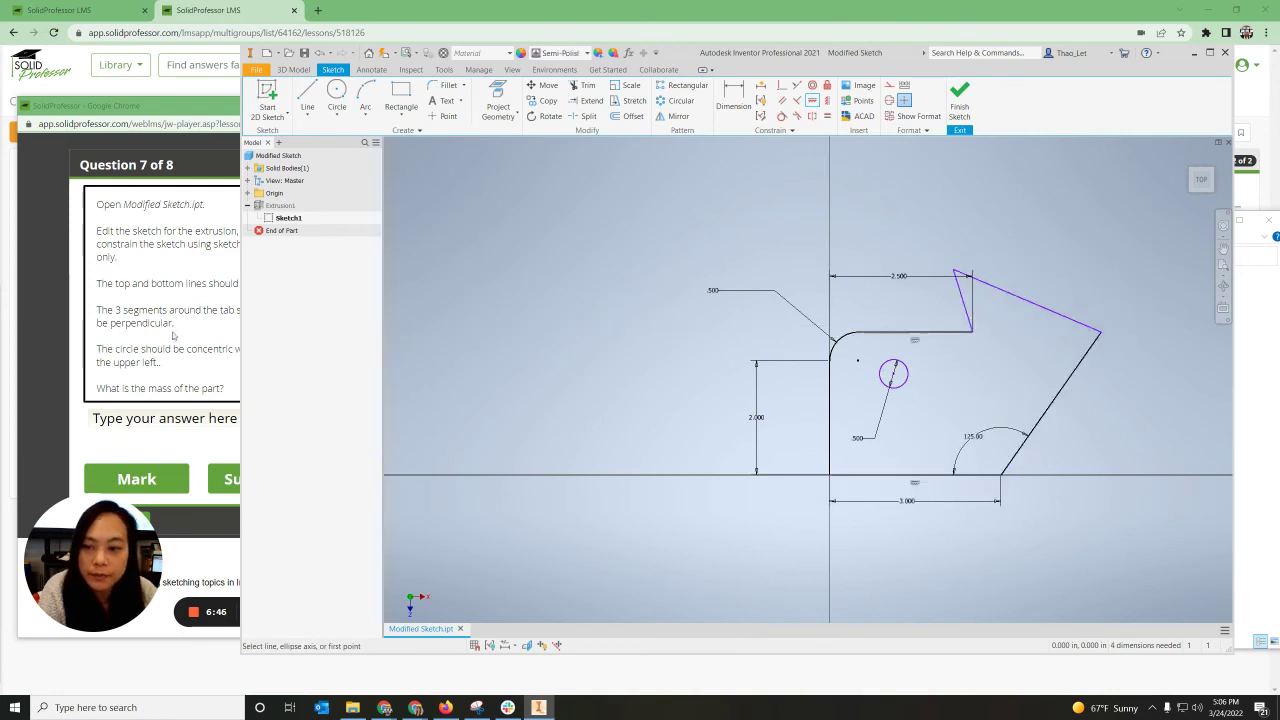
# Review the question's constraint requirements and make the three segments around the tab perpendicular with Perpendicular constraints at its two outer corners.
pyautogui.click(160, 335)
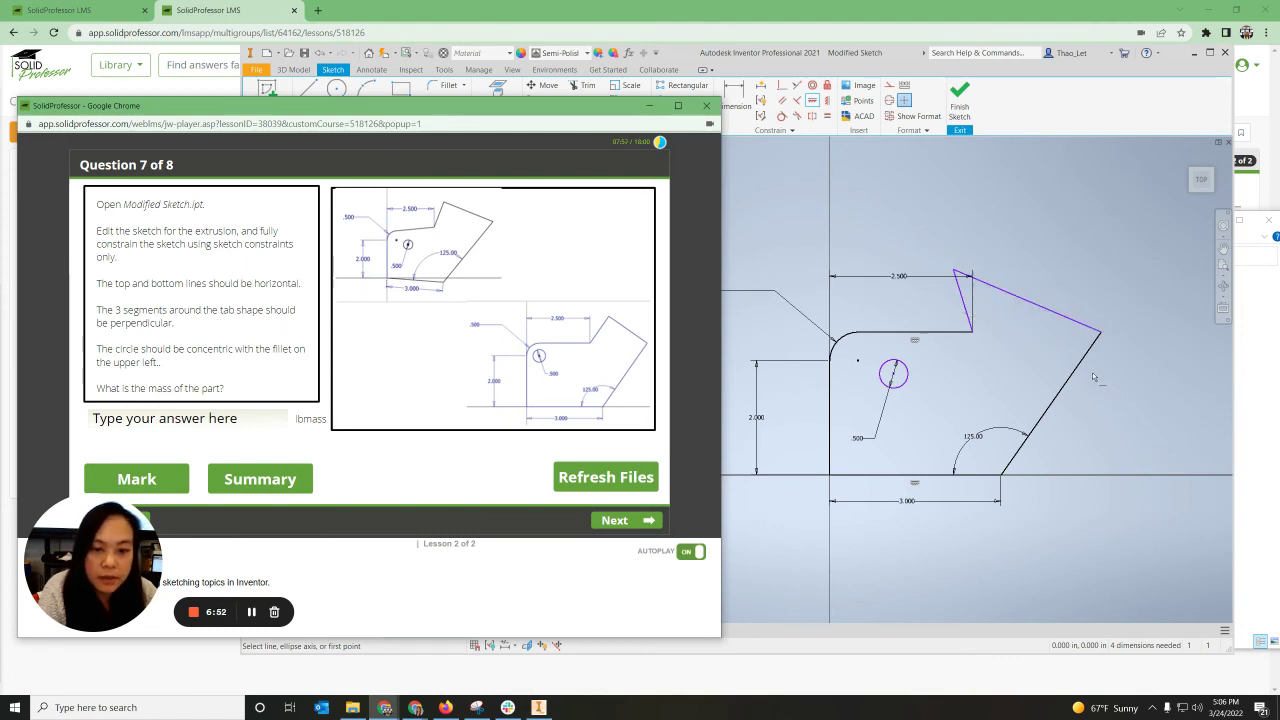
pyautogui.click(840, 152)
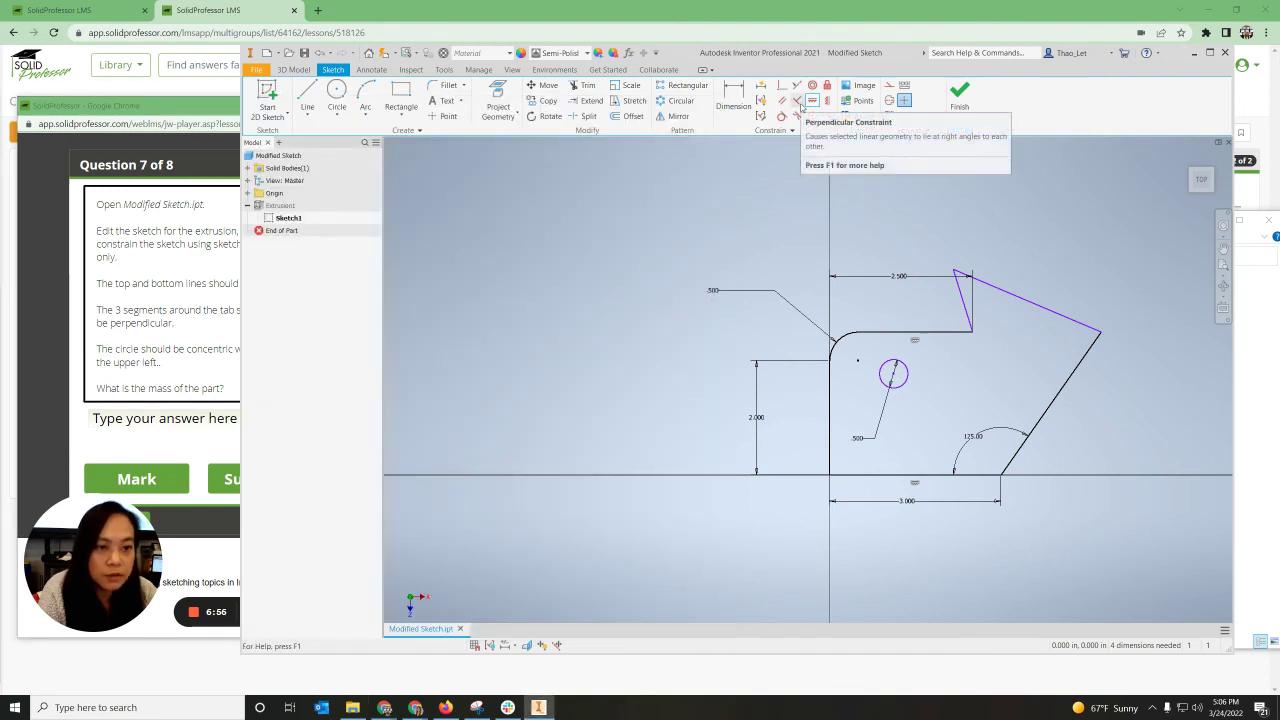
pyautogui.click(799, 103)
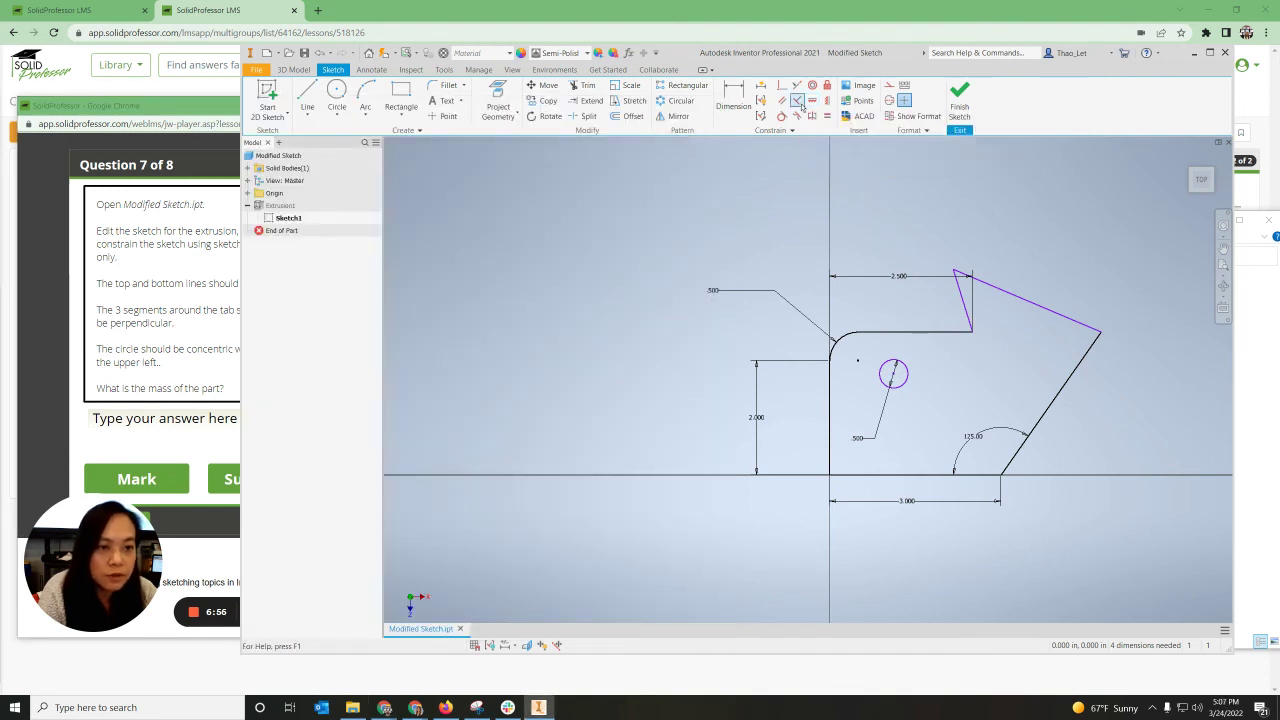
pyautogui.click(1014, 295)
pyautogui.click(966, 302)
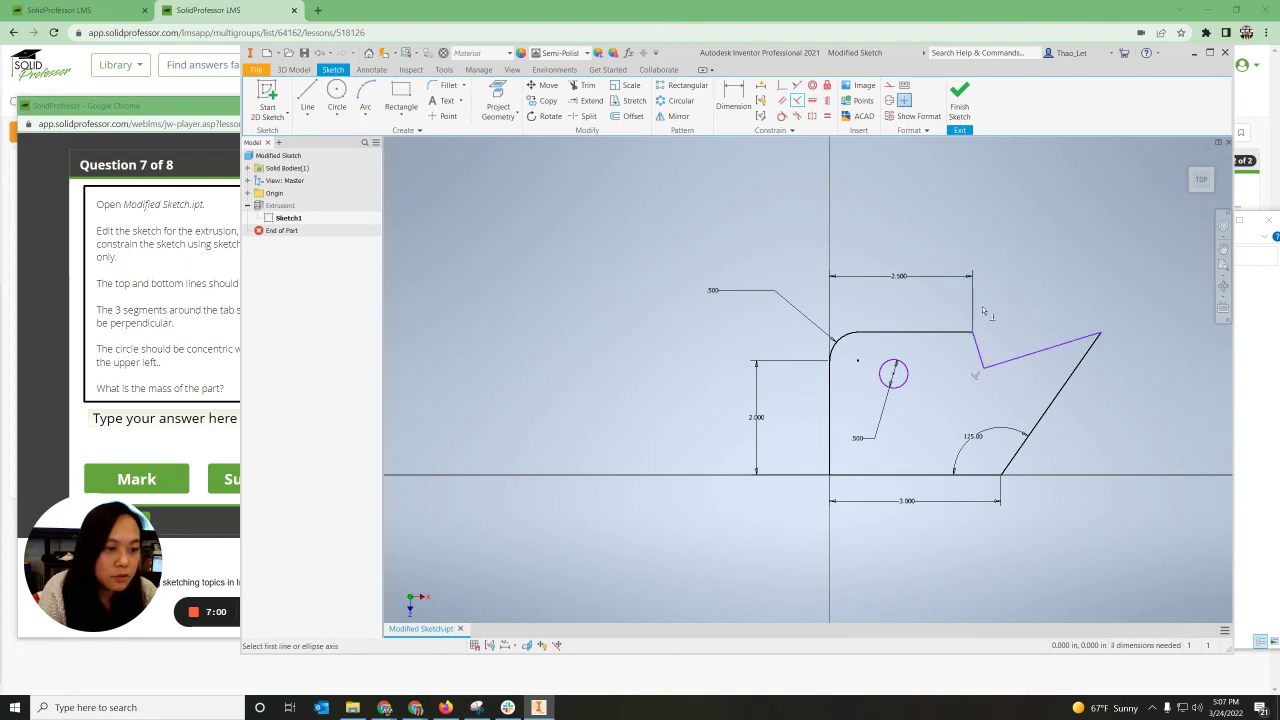
pyautogui.click(1058, 392)
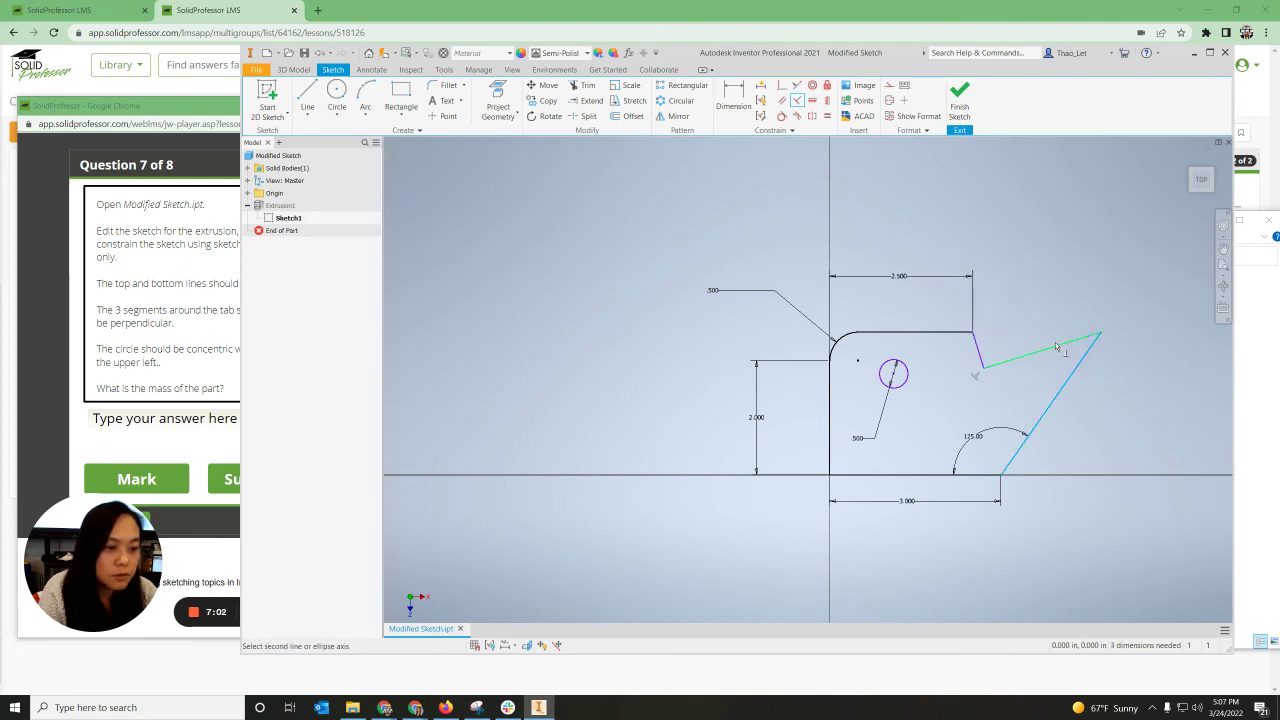
pyautogui.click(1058, 348)
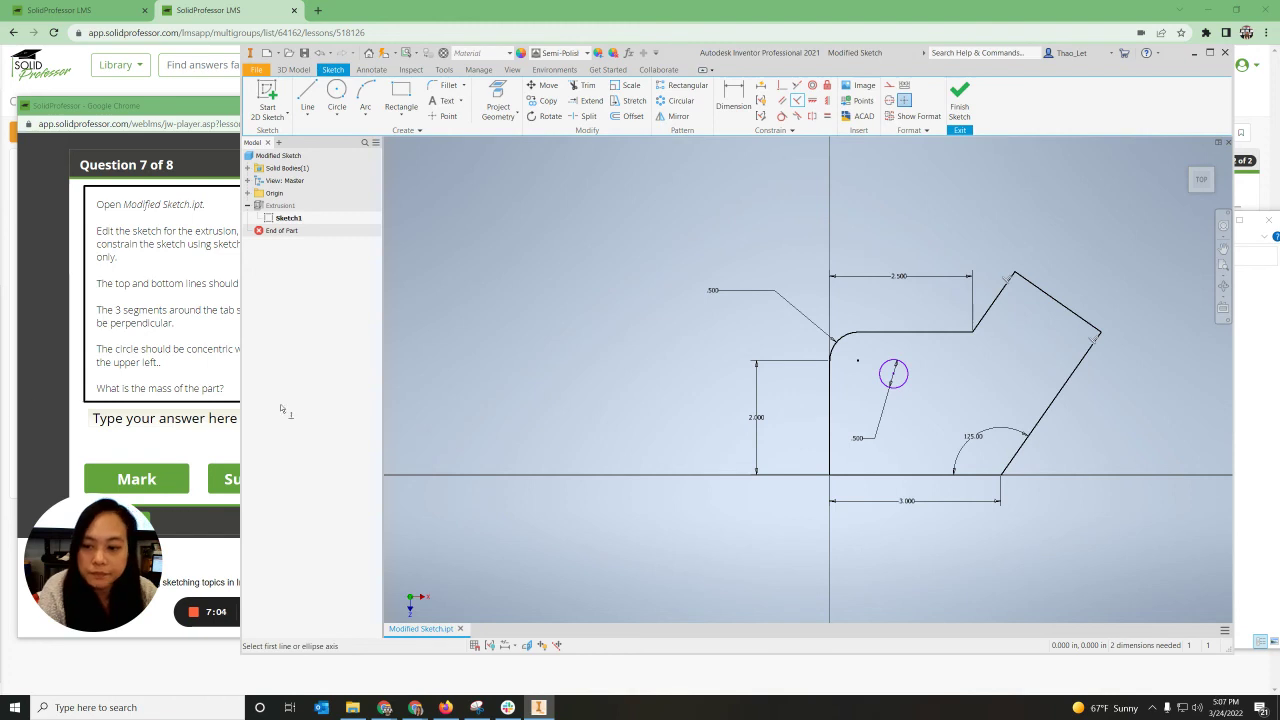
# Check the question's circle requirement and make the circle concentric with the fillet arc at the profile's upper left.
pyautogui.click(208, 340)
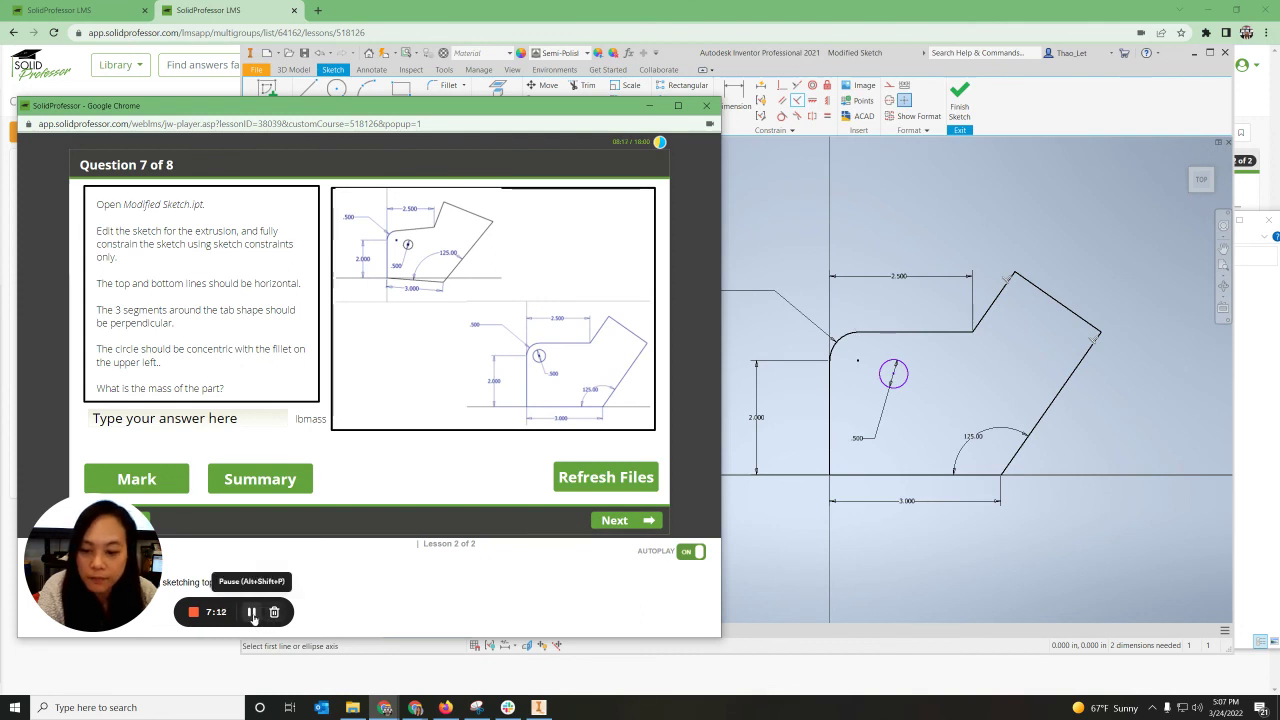
pyautogui.press('Escape')
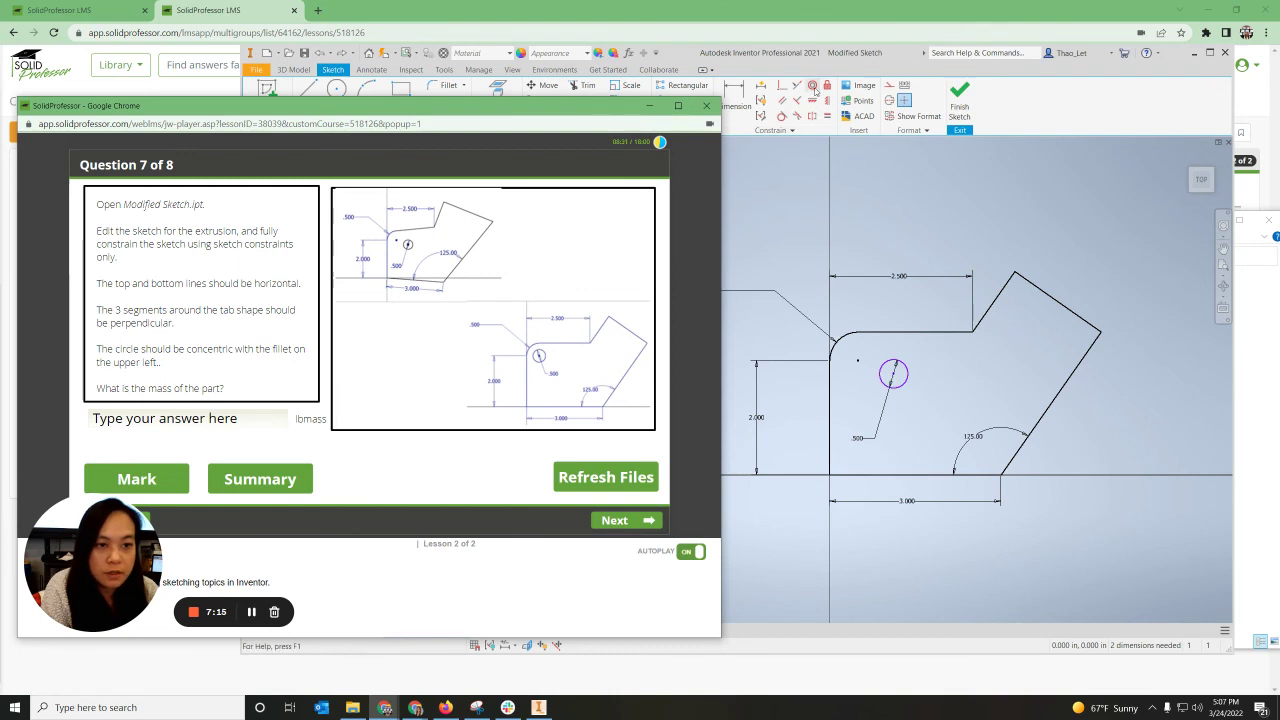
pyautogui.click(815, 90)
pyautogui.click(813, 87)
pyautogui.click(891, 372)
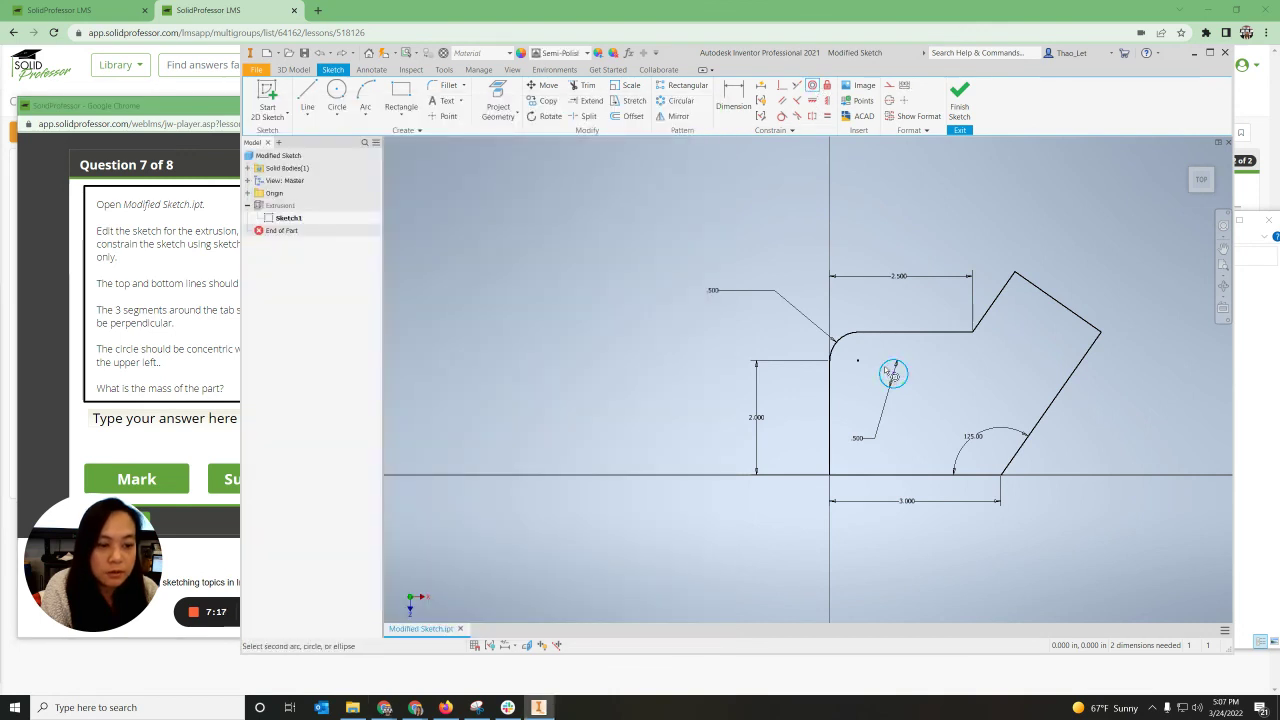
pyautogui.click(842, 345)
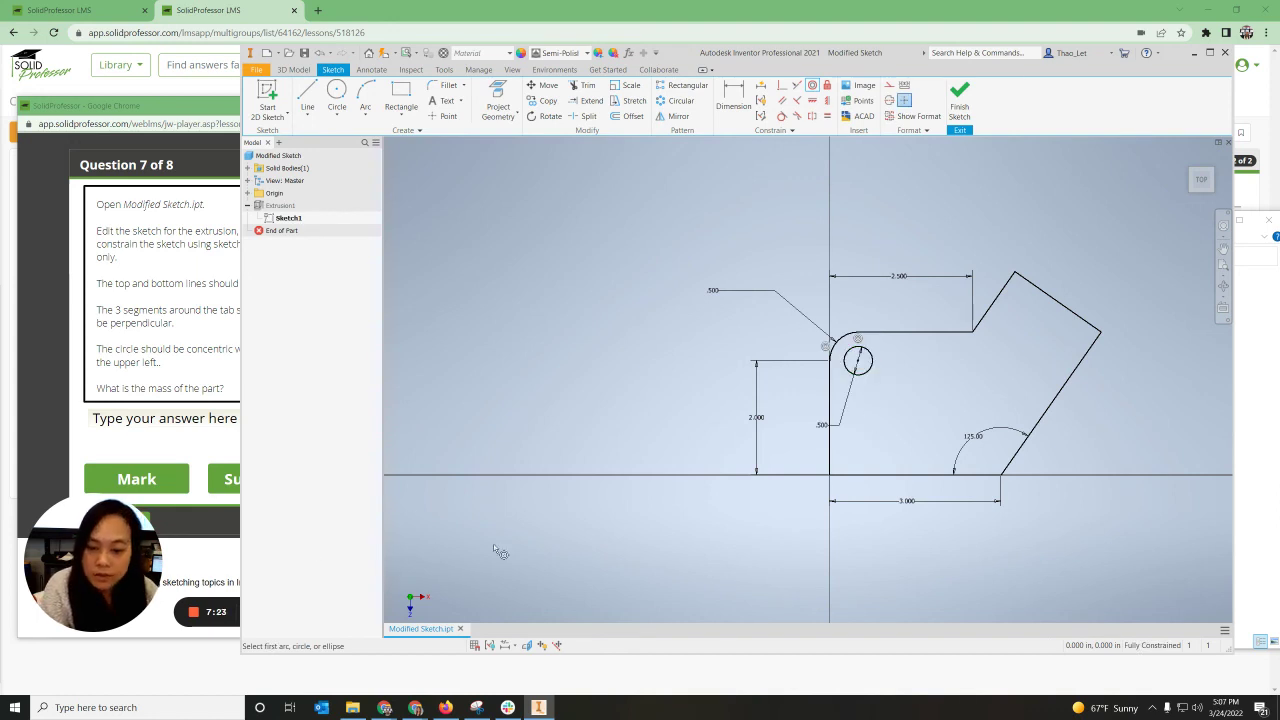
# Compare the constrained sketch with the question's reference drawing and finish the sketch.
pyautogui.click(202, 339)
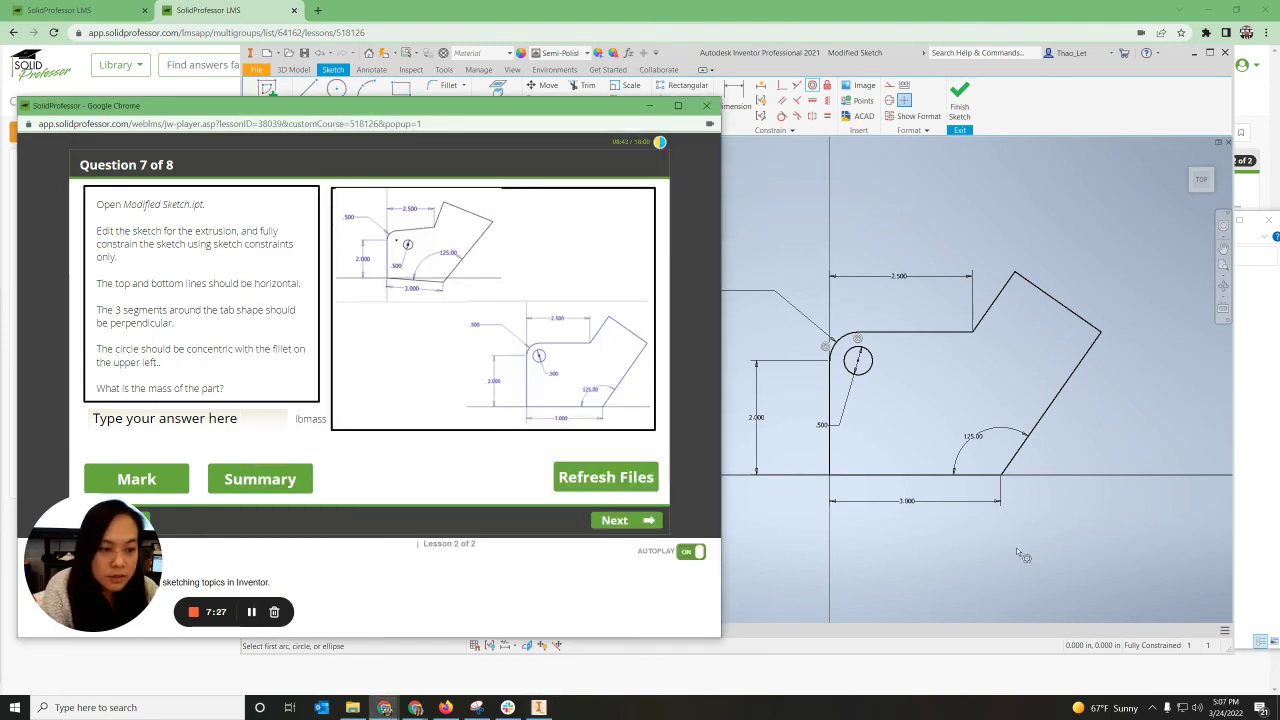
pyautogui.click(1021, 503)
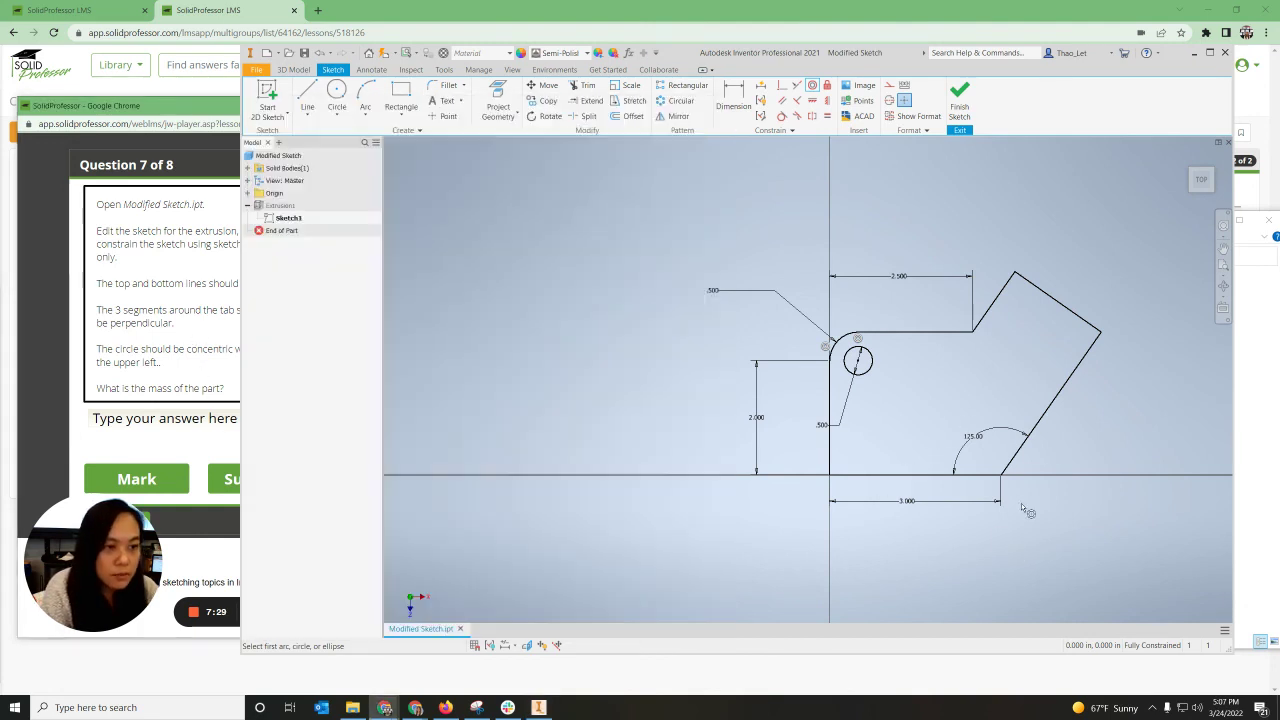
pyautogui.click(956, 97)
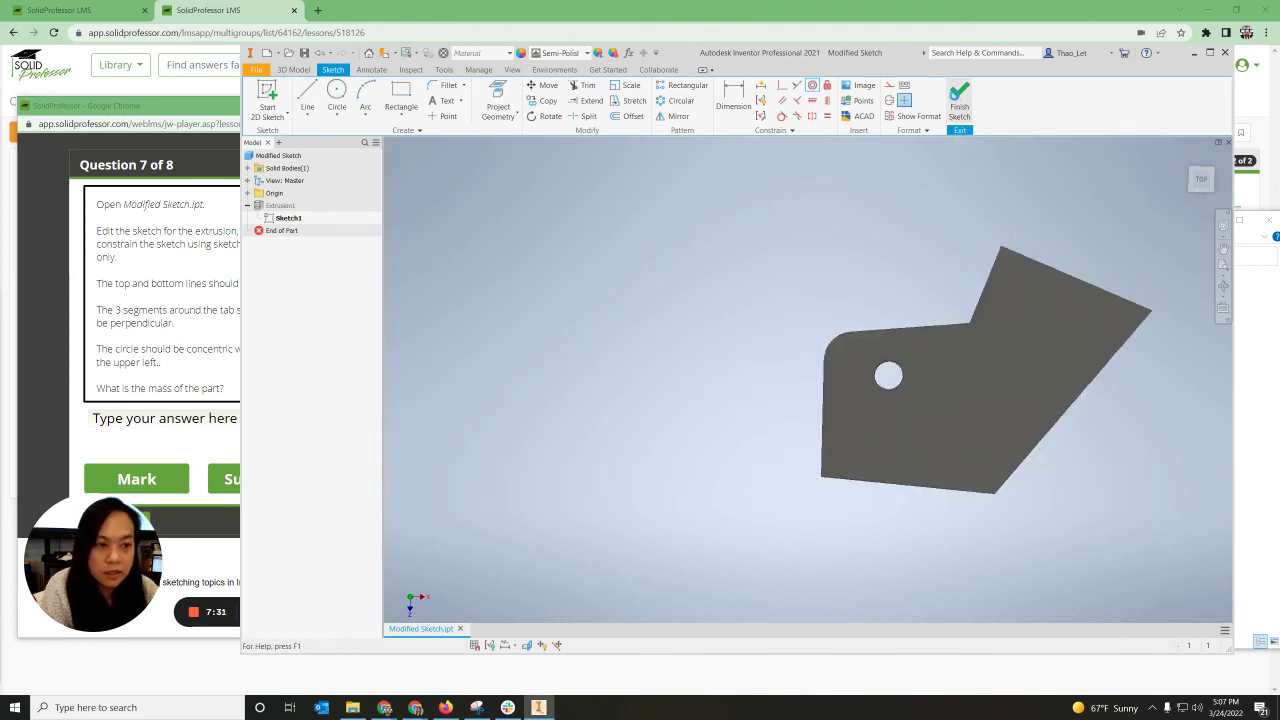
# Open the iProperties of the Modified Sketch part to look up its mass.
pyautogui.rightClick(277, 157)
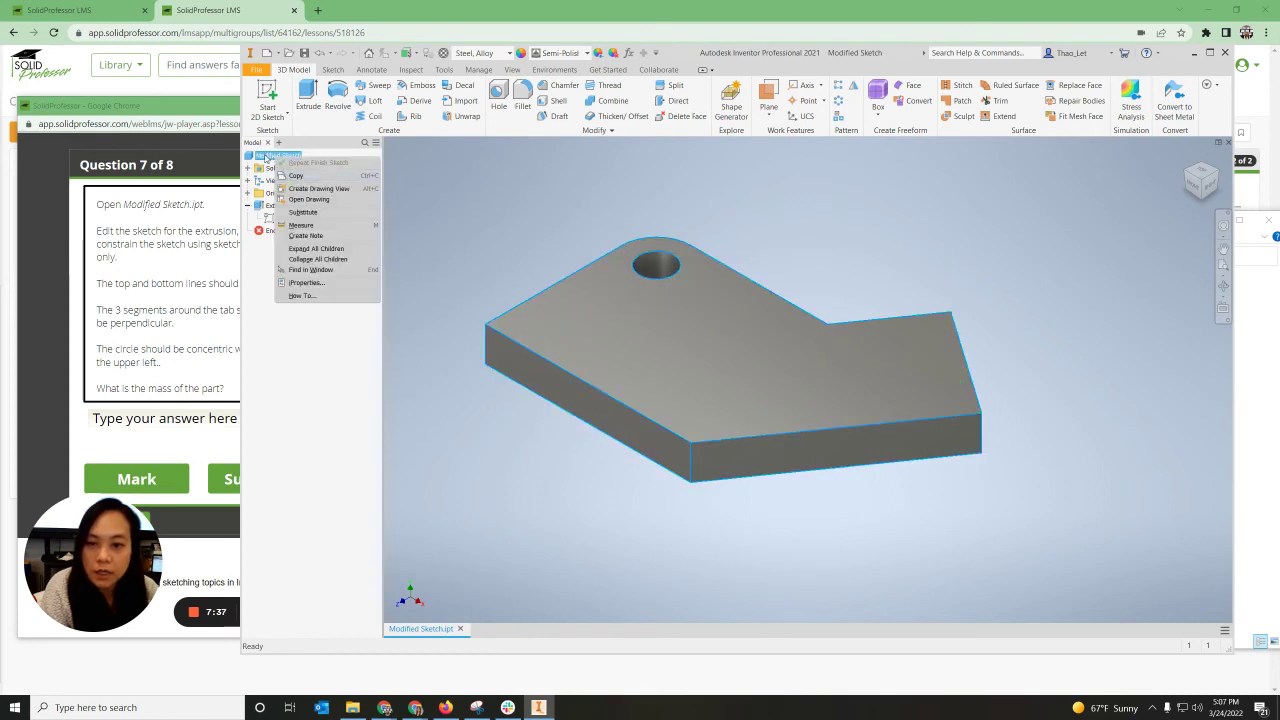